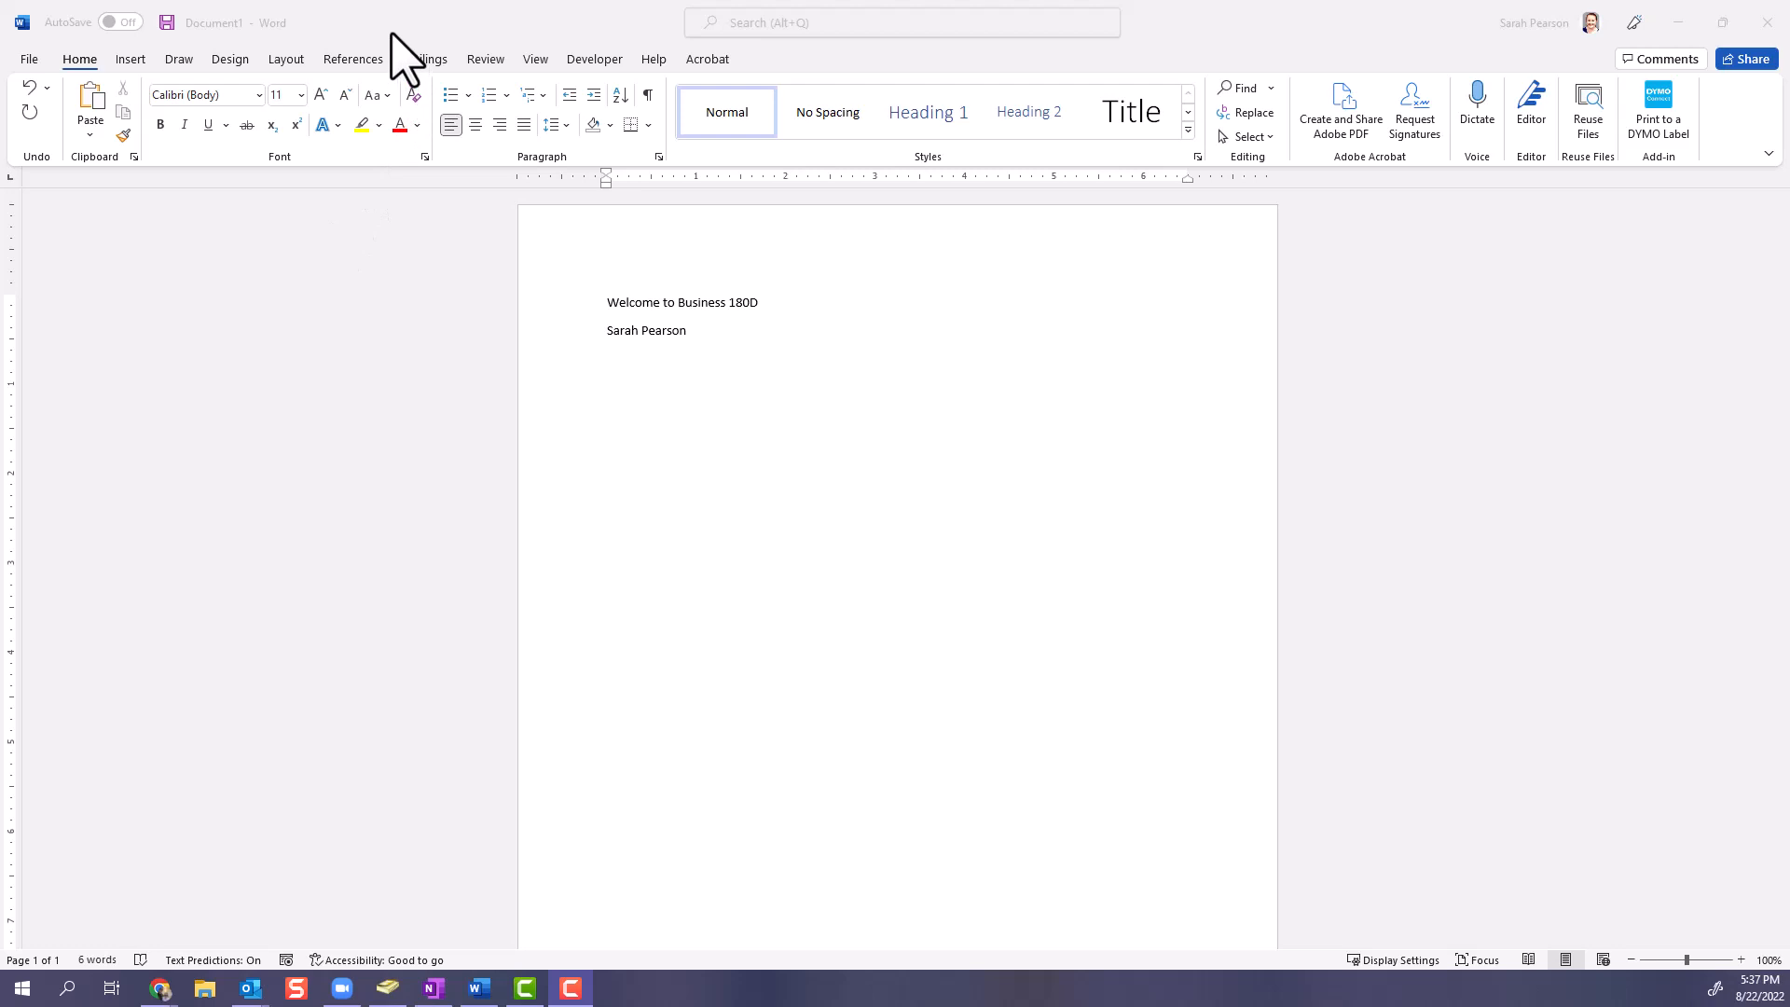
- Browse the templates offered for a new document and the list of recent documents that can be opened
{"action": "left_click", "coordinate": [391, 29]}
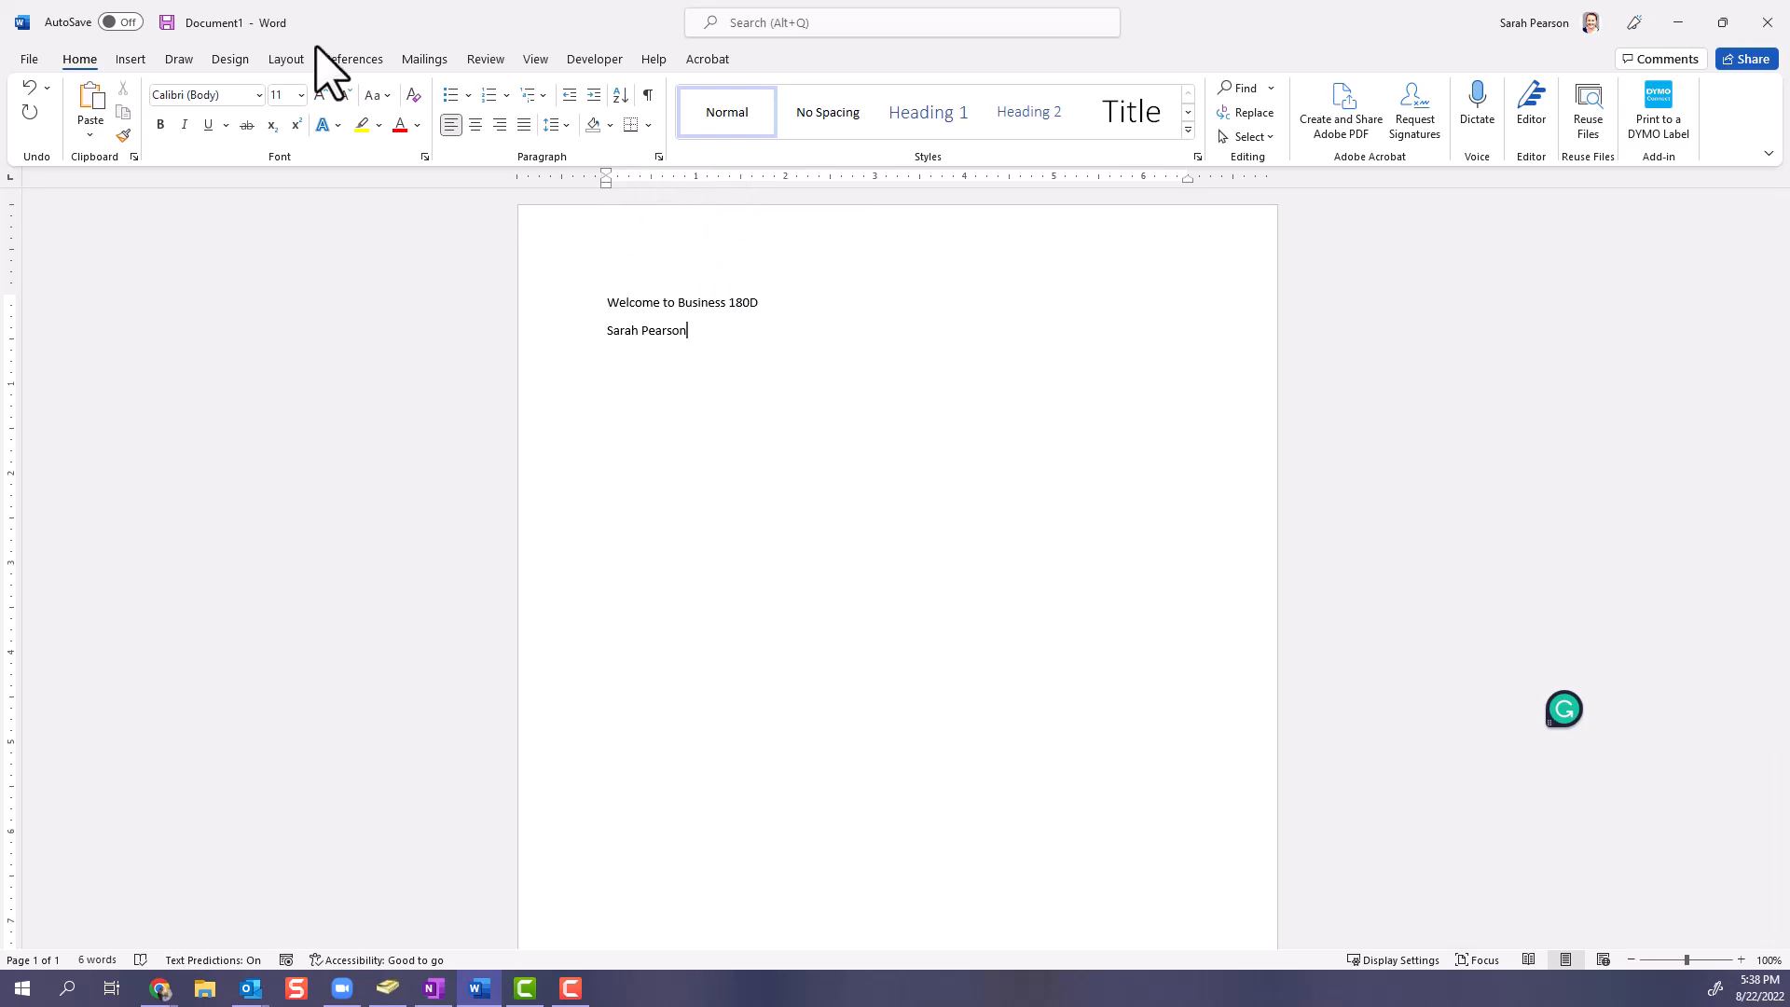
{"action": "left_click", "coordinate": [30, 59]}
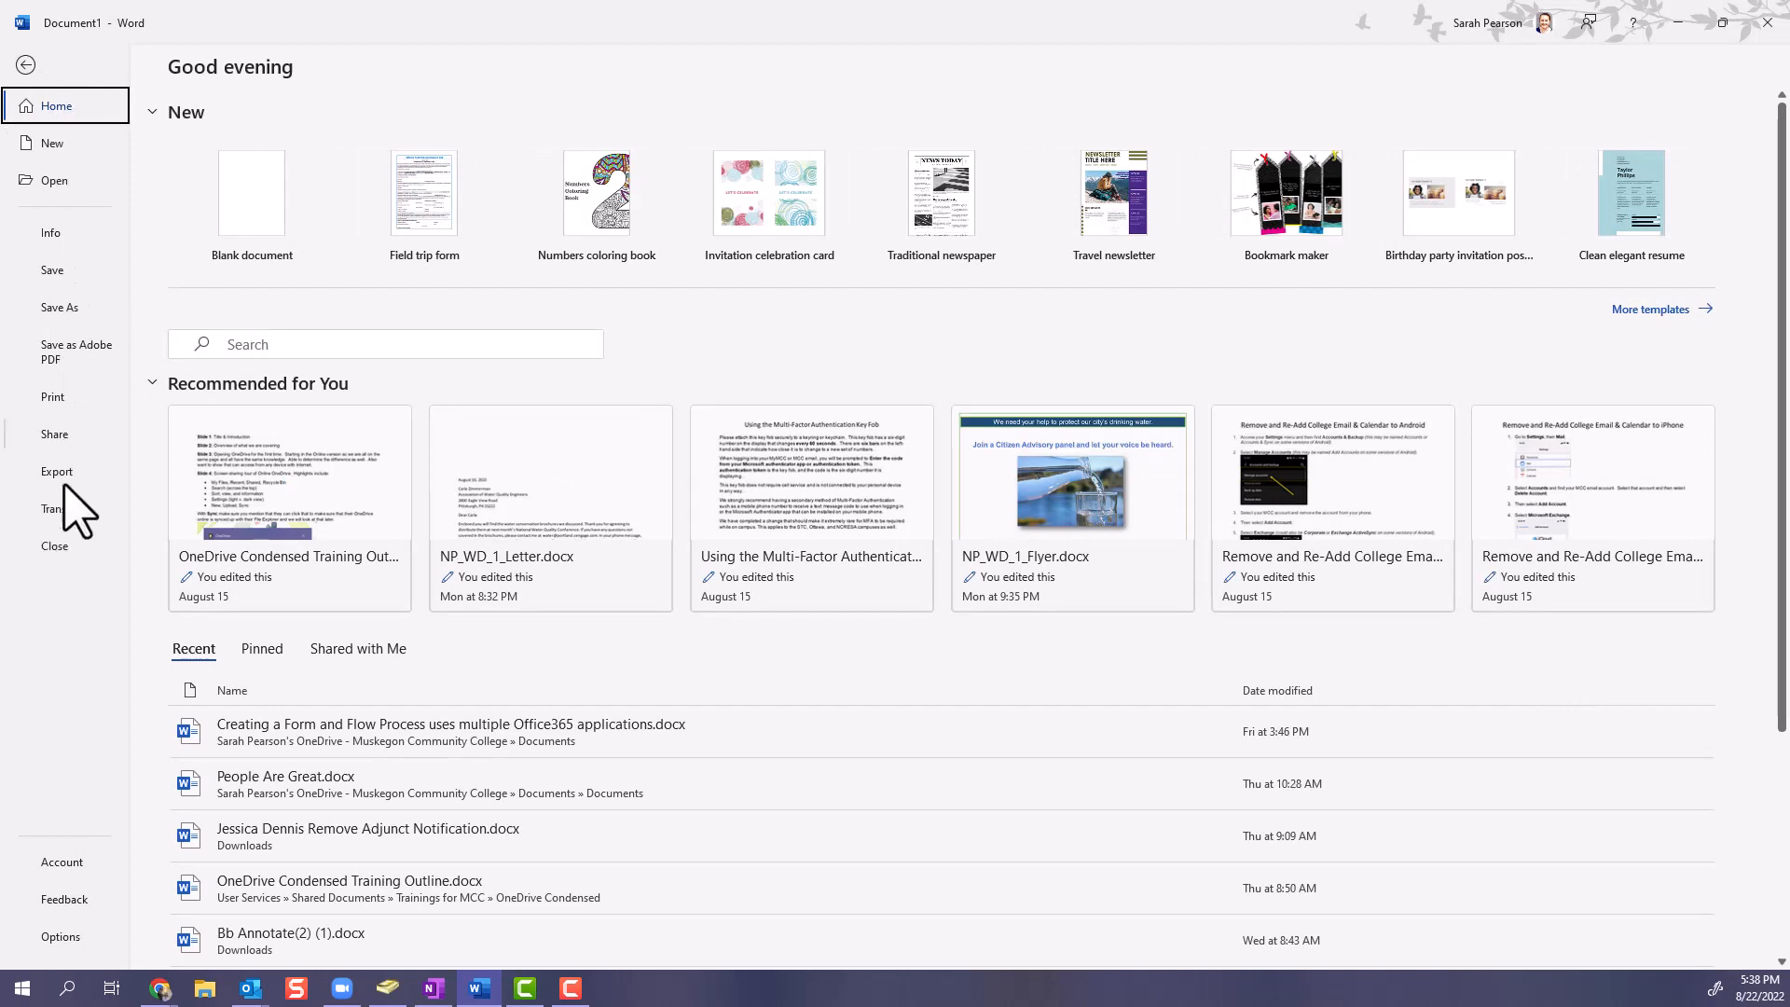
{"action": "left_click", "coordinate": [42, 149]}
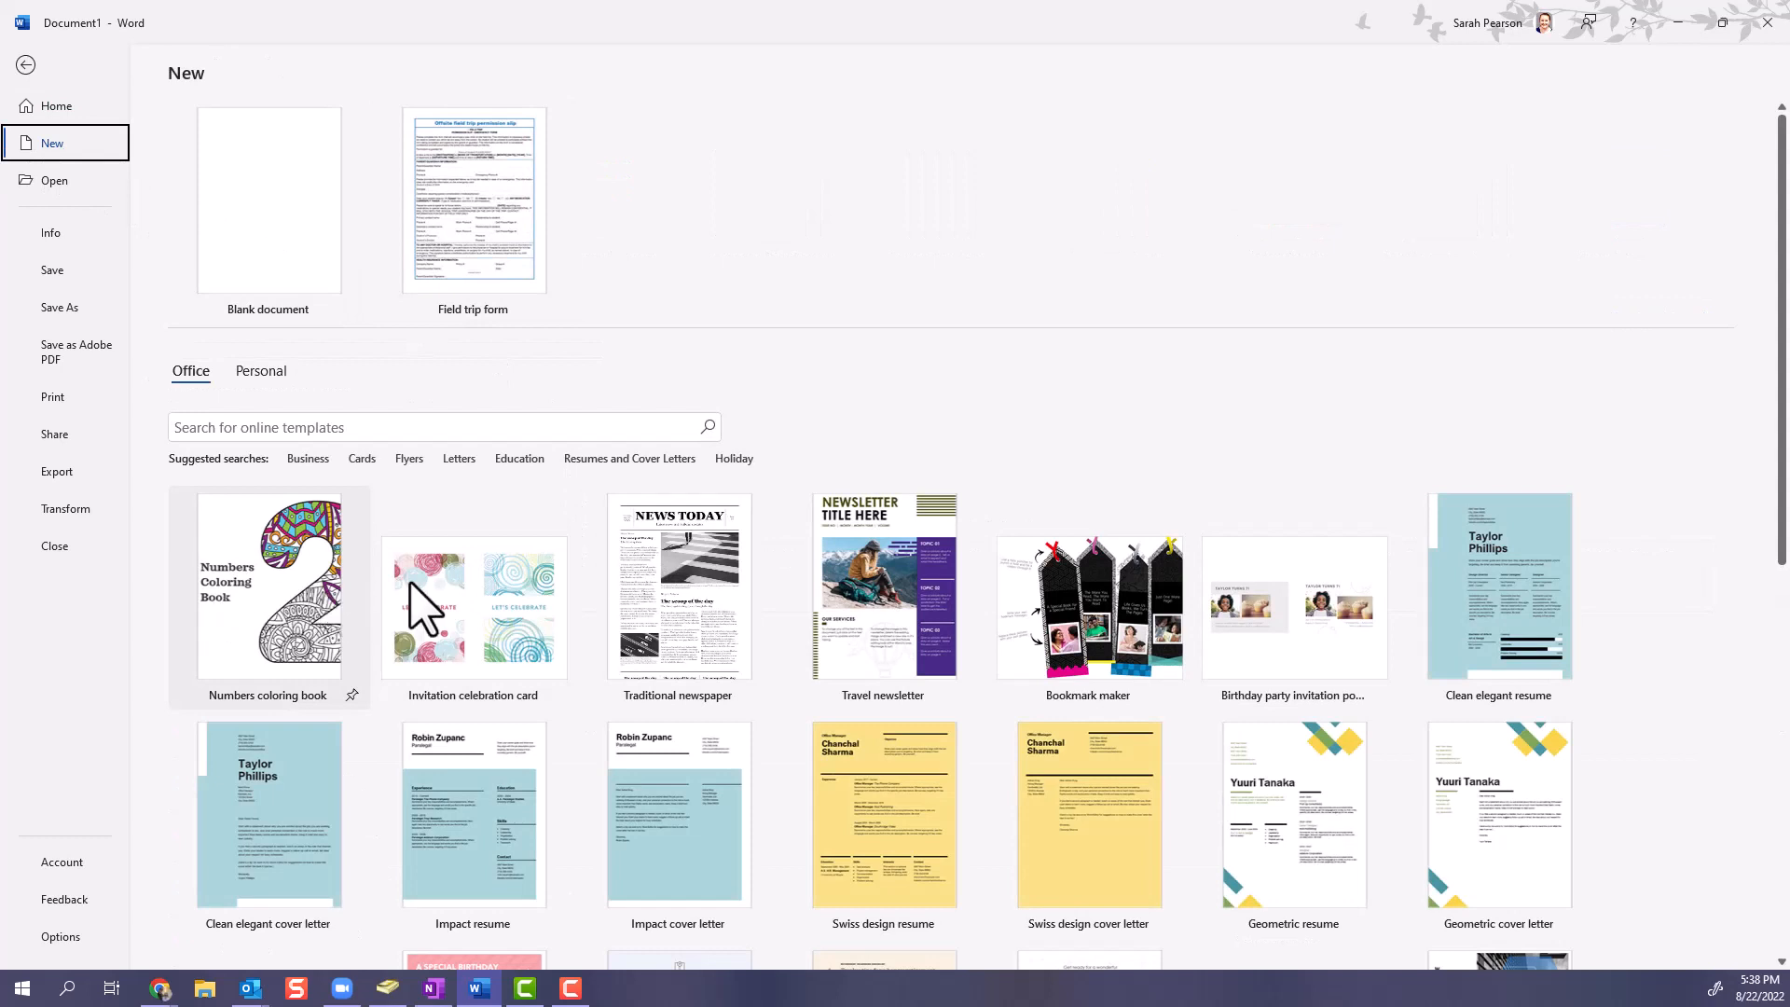
{"action": "scroll", "coordinate": [512, 612], "scroll_direction": "down", "scroll_amount": 2}
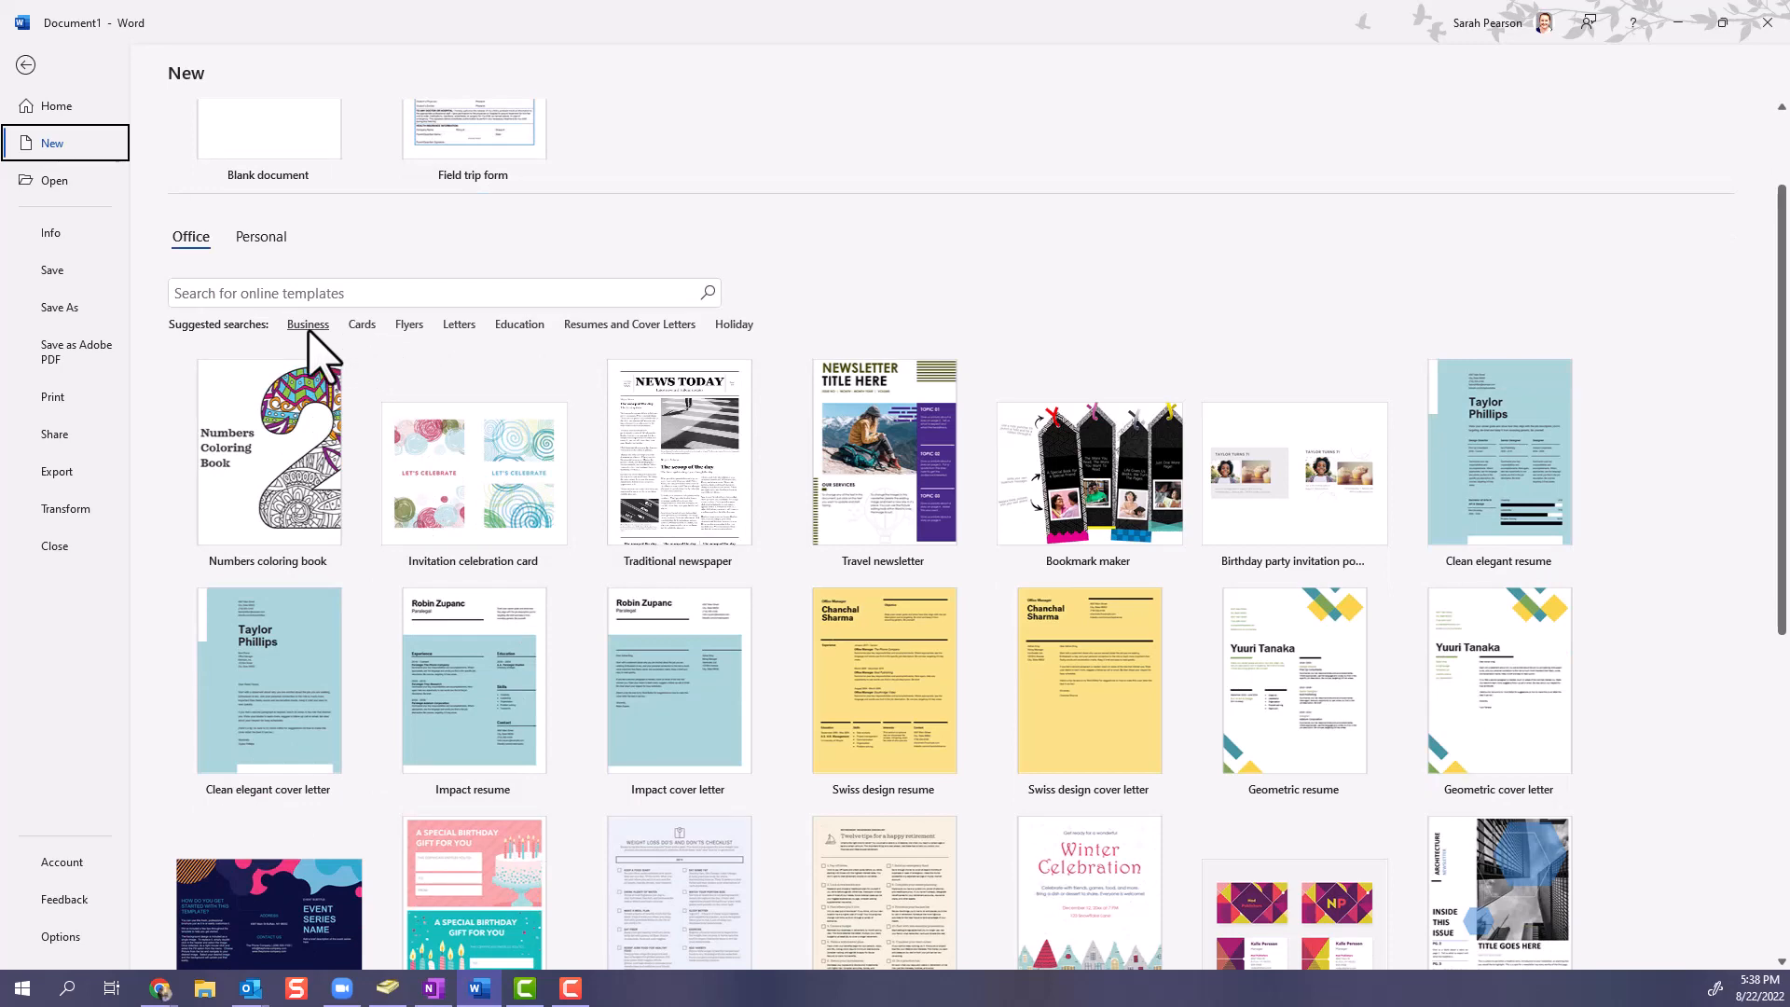
{"action": "scroll", "coordinate": [1239, 579], "scroll_direction": "down", "scroll_amount": 6}
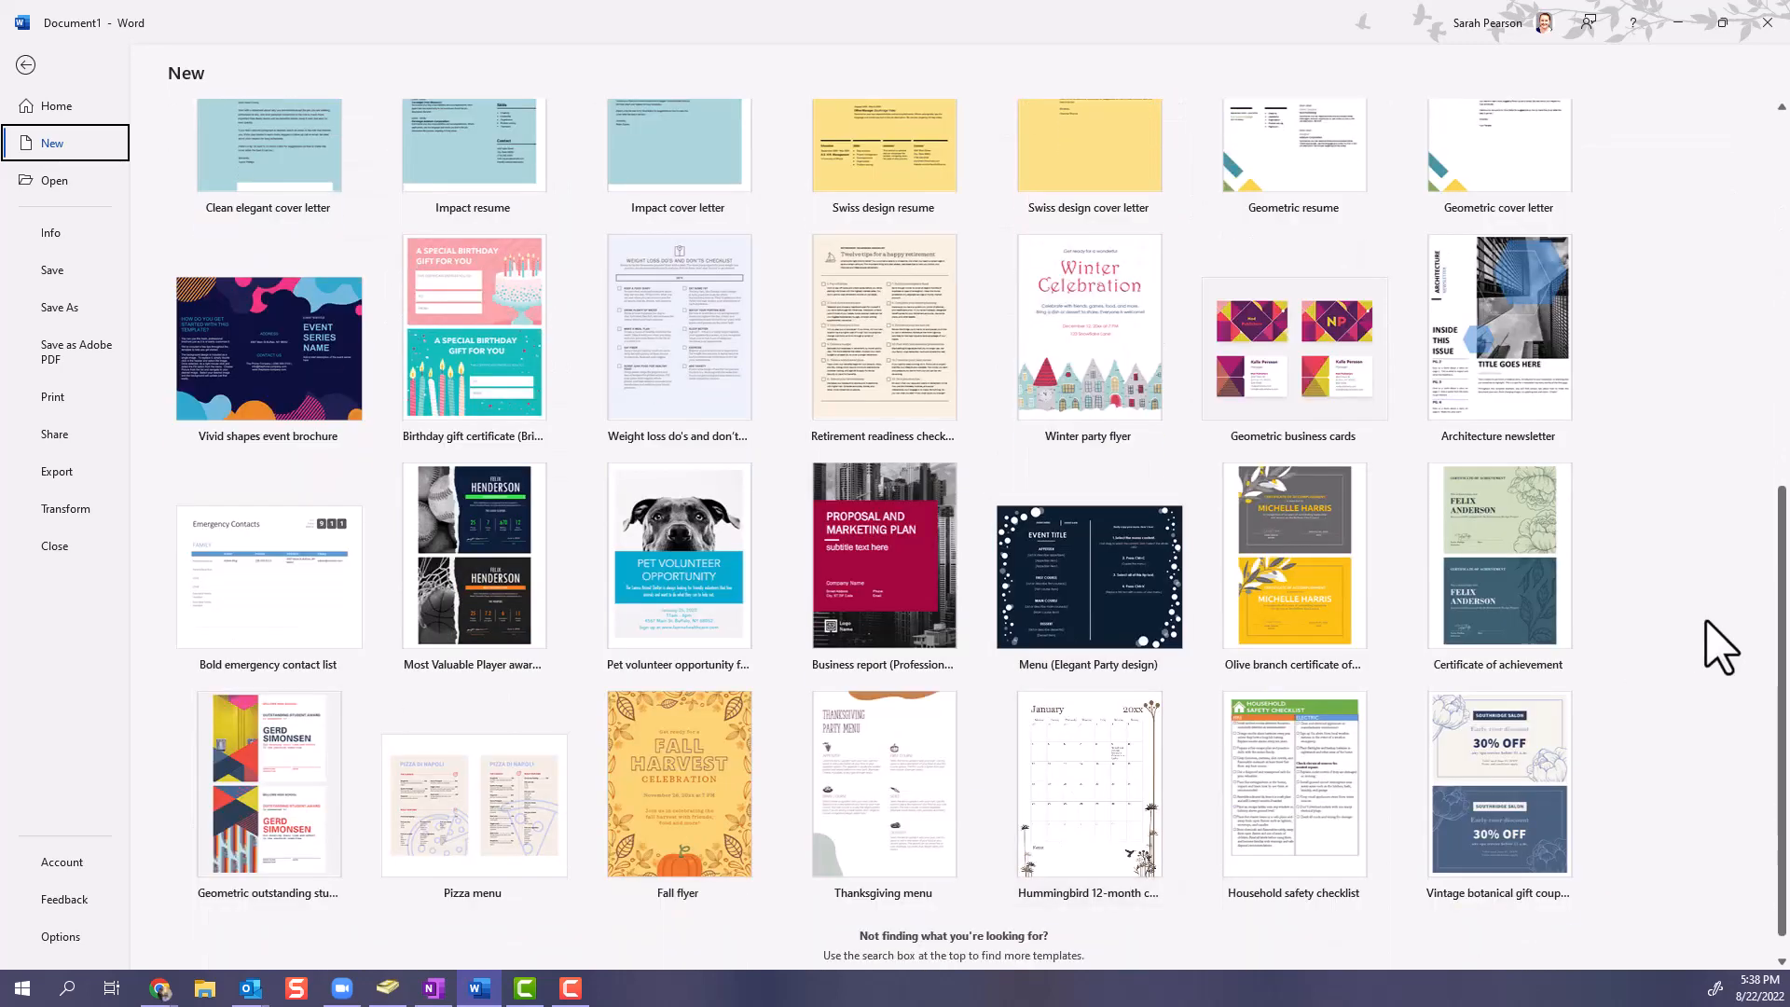
{"action": "left_click_drag", "start_coordinate": [1783, 610], "coordinate": [1782, 223]}
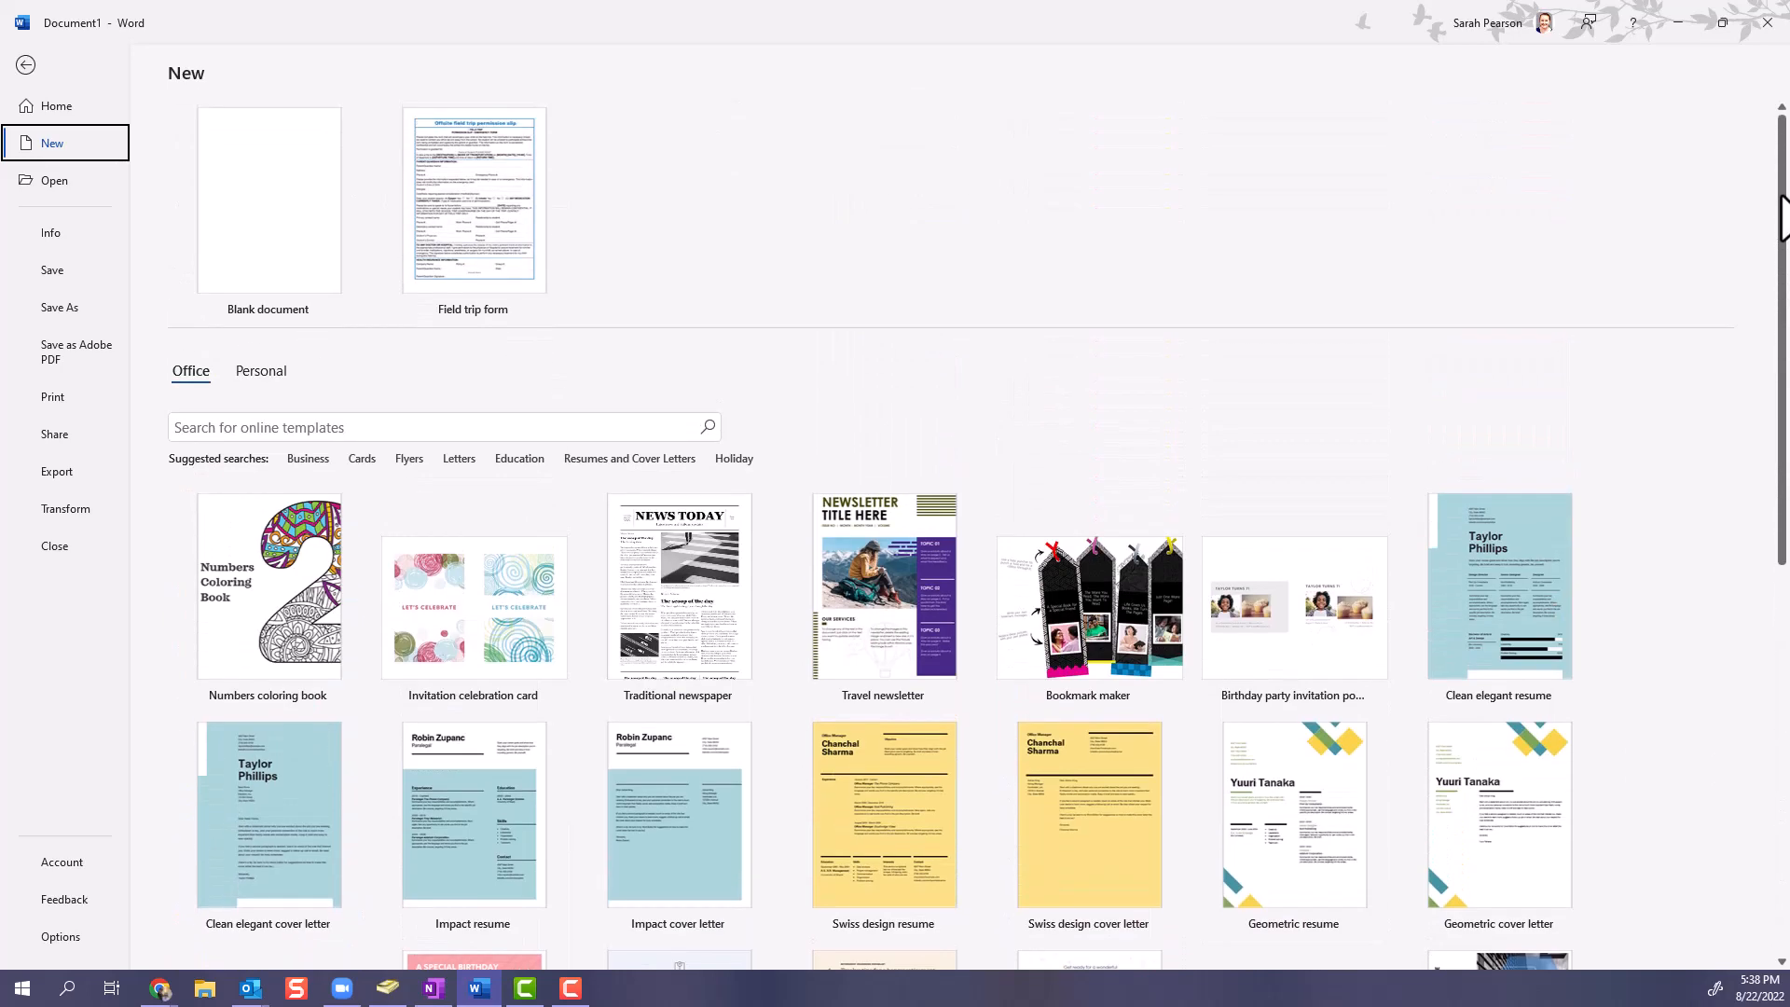
{"action": "left_click", "coordinate": [49, 190]}
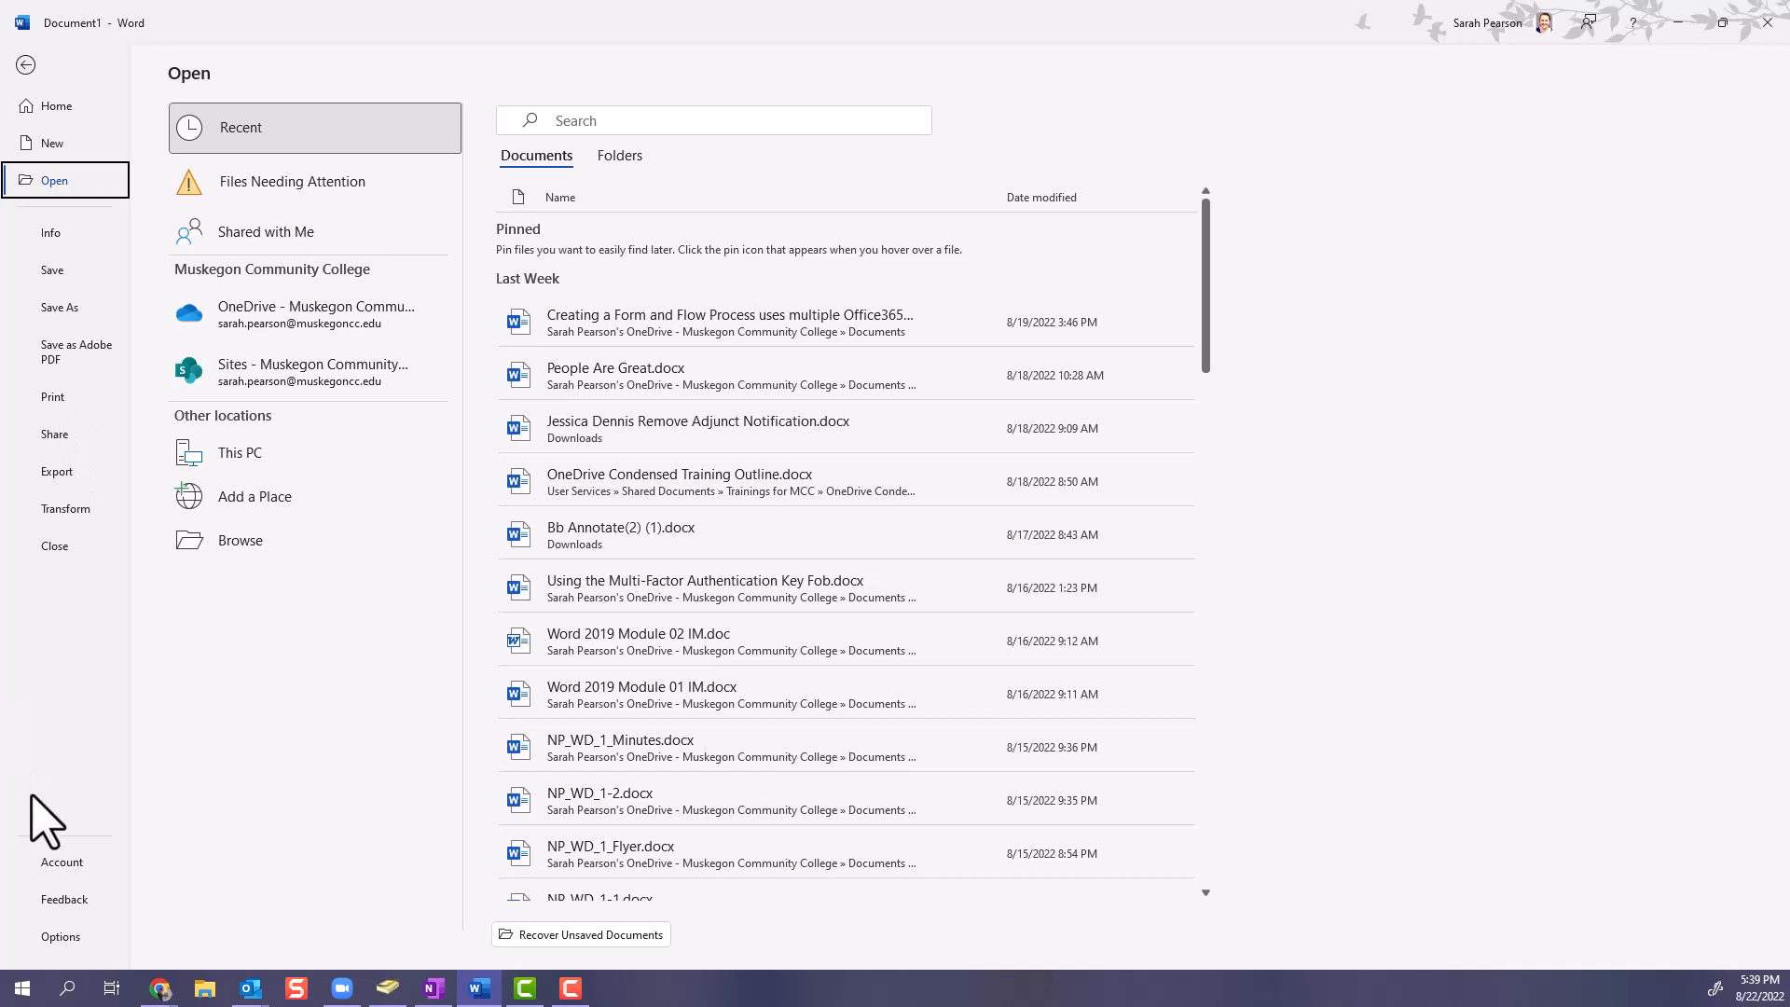
- Review the program options from General through Advanced and return to the document without changing any setting
{"action": "left_click", "coordinate": [59, 938]}
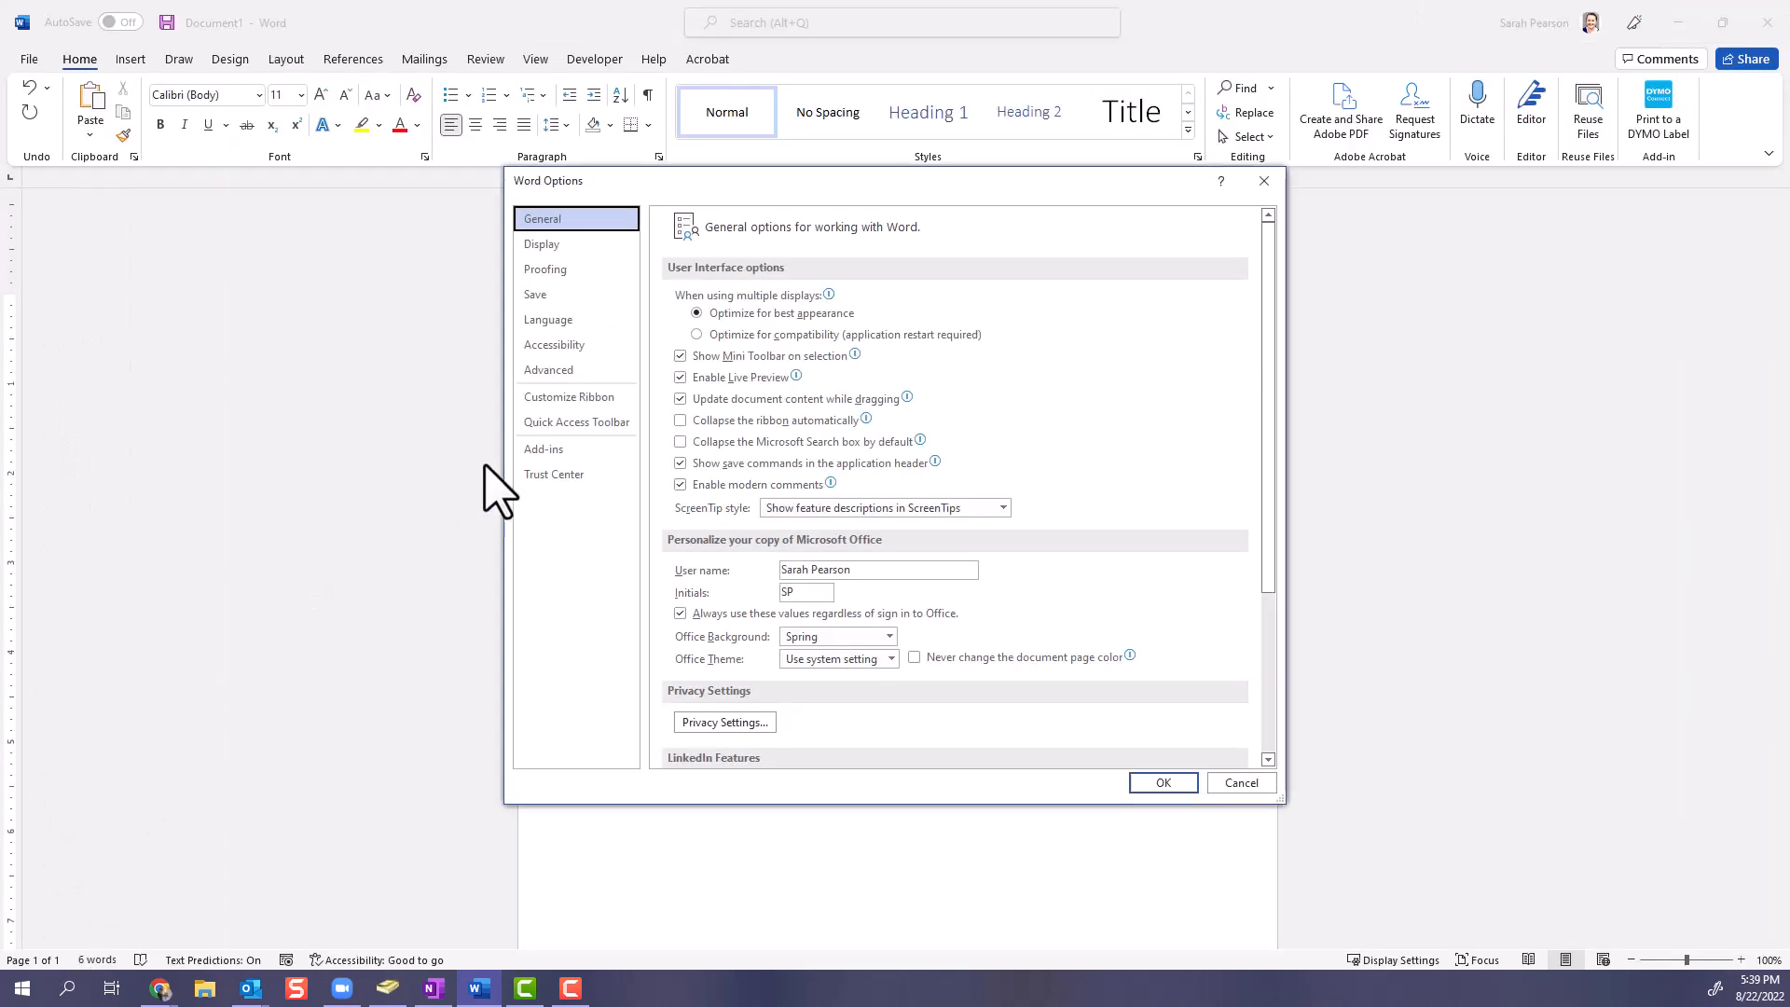
{"action": "left_click", "coordinate": [560, 244]}
{"action": "left_click", "coordinate": [560, 270]}
{"action": "left_click", "coordinate": [559, 294]}
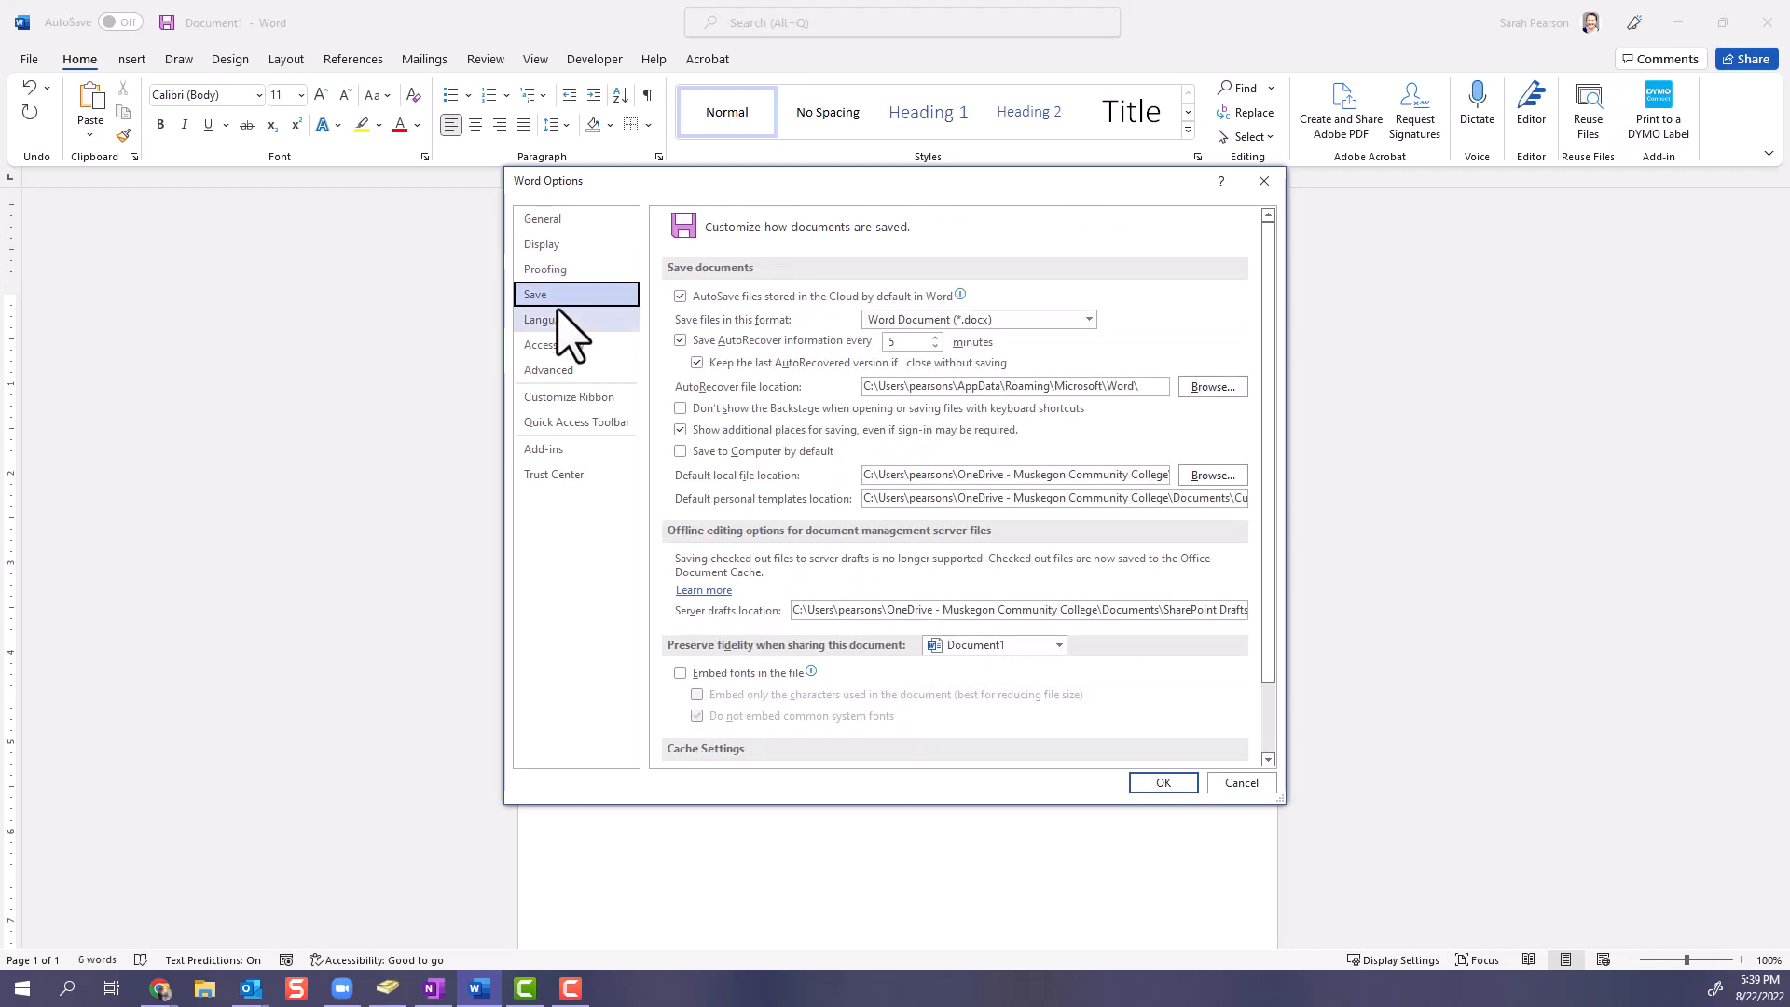
{"action": "left_click", "coordinate": [560, 320]}
{"action": "left_click", "coordinate": [558, 346]}
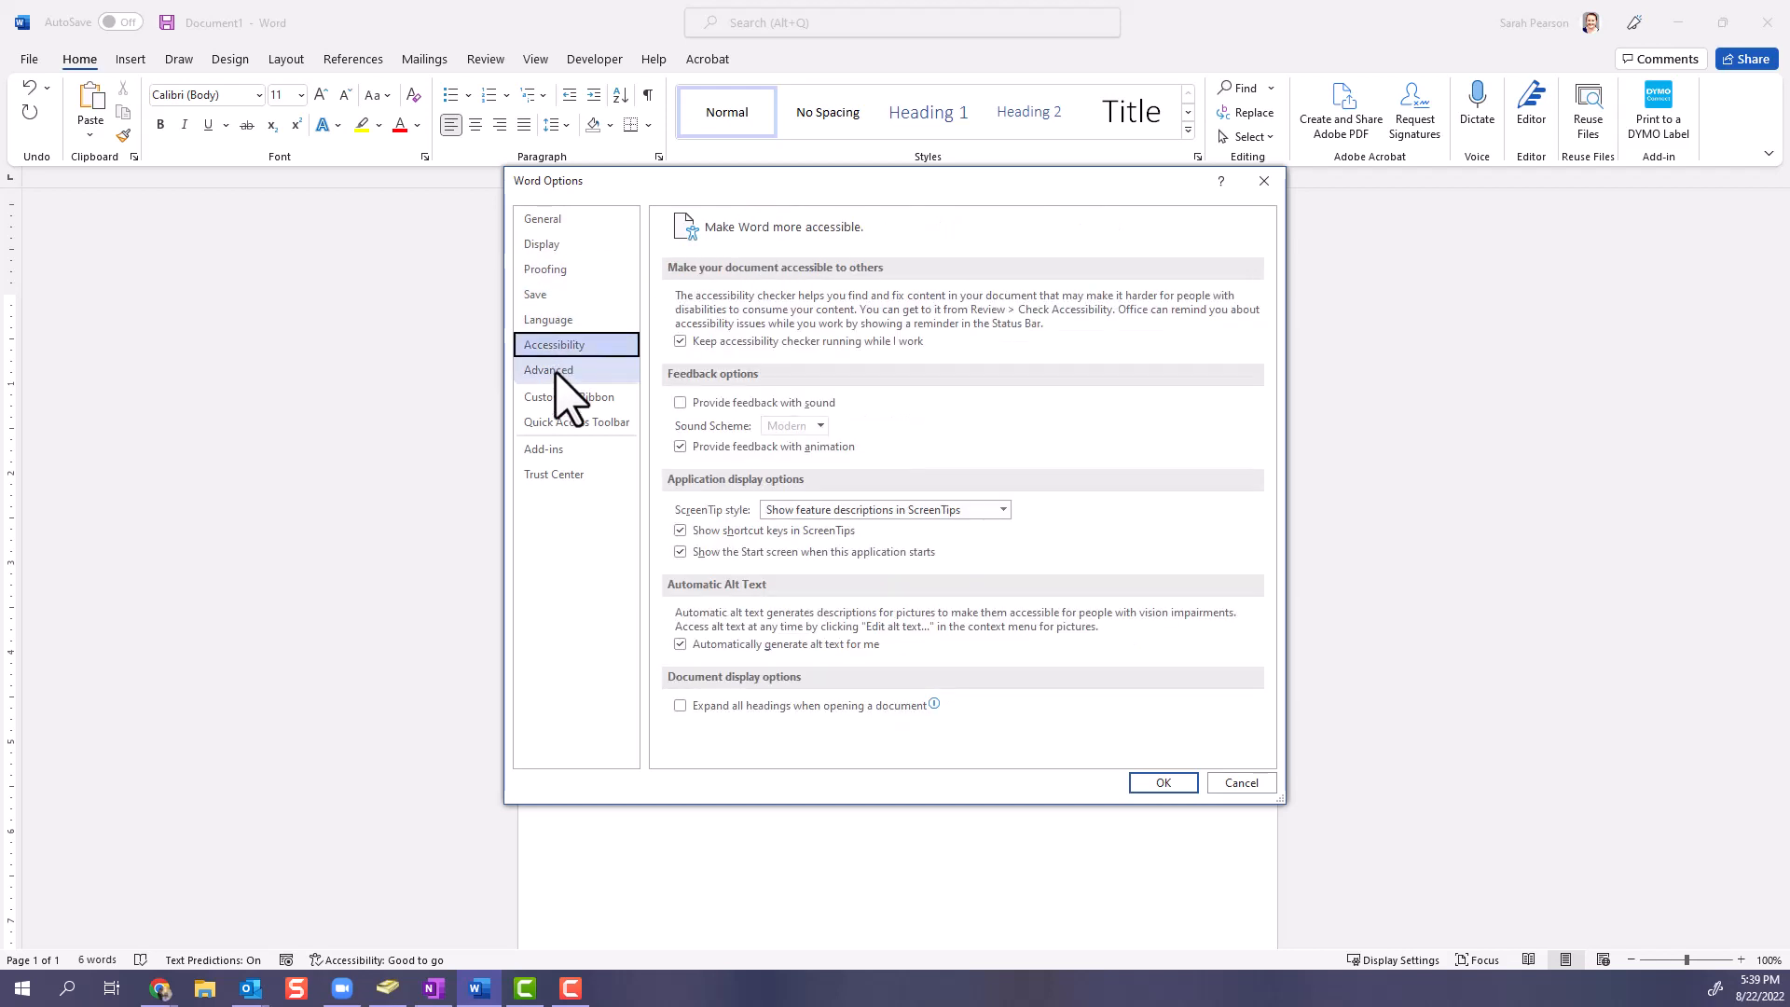
{"action": "left_click", "coordinate": [557, 370]}
{"action": "left_click", "coordinate": [1241, 782]}
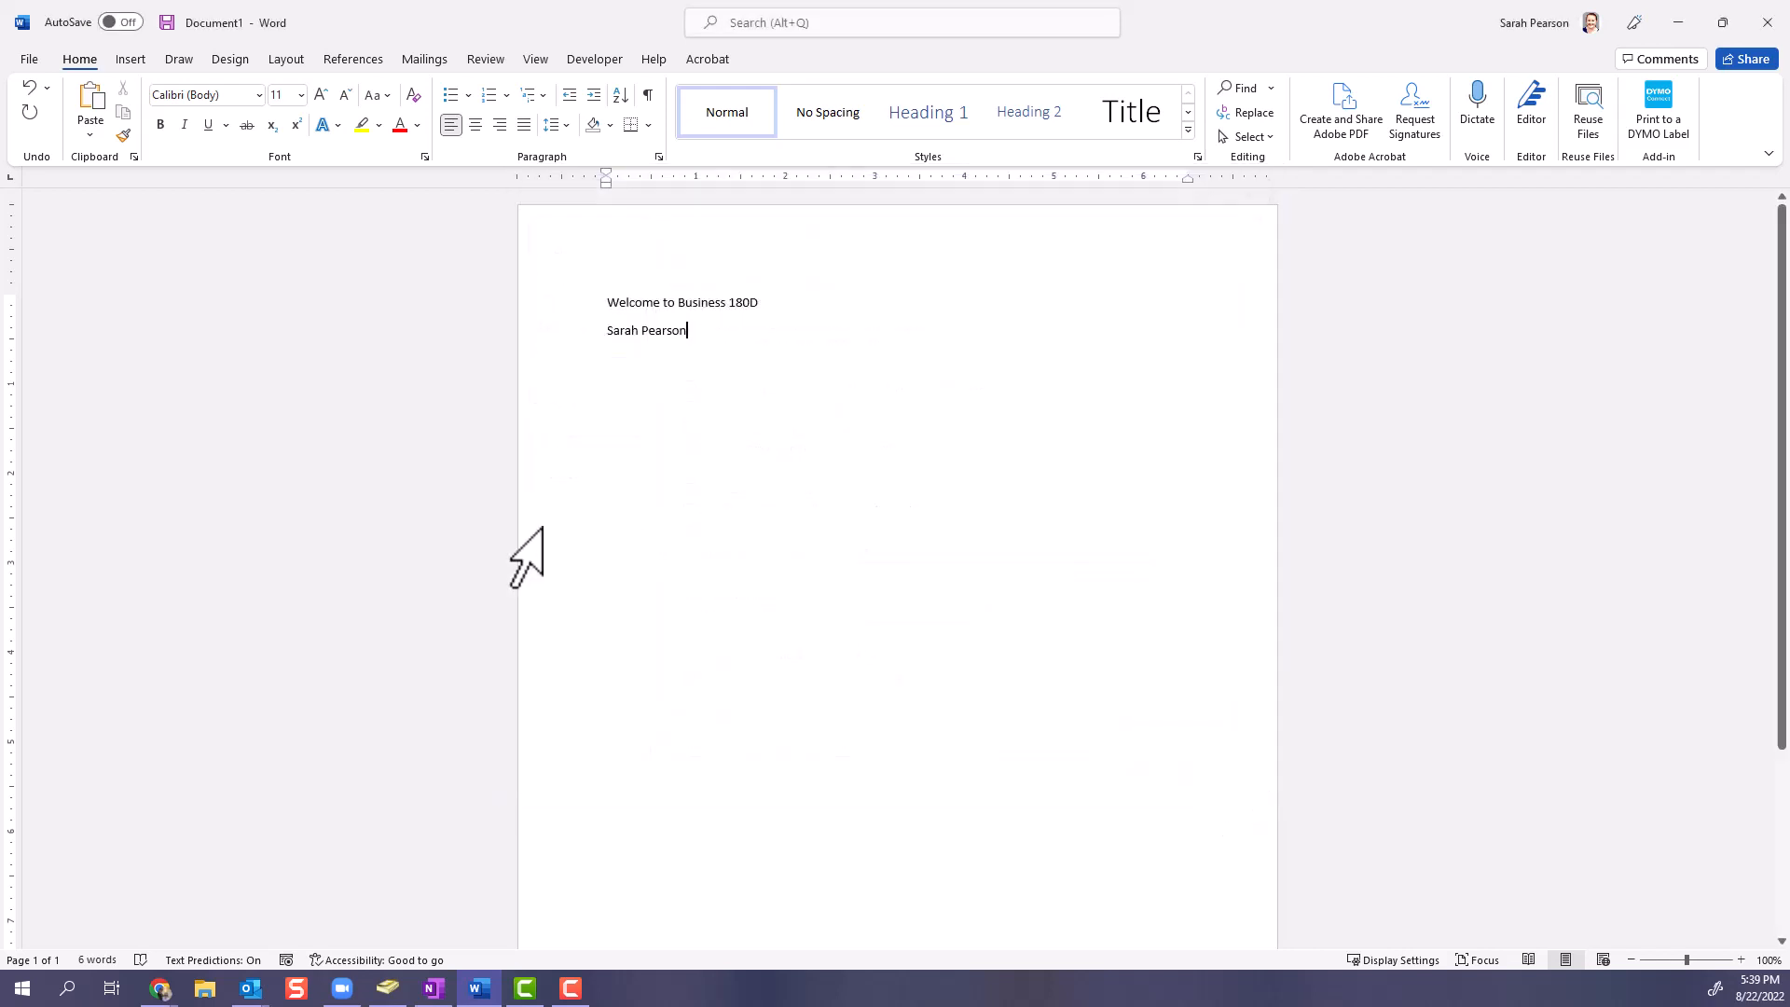
{"action": "left_click", "coordinate": [37, 62]}
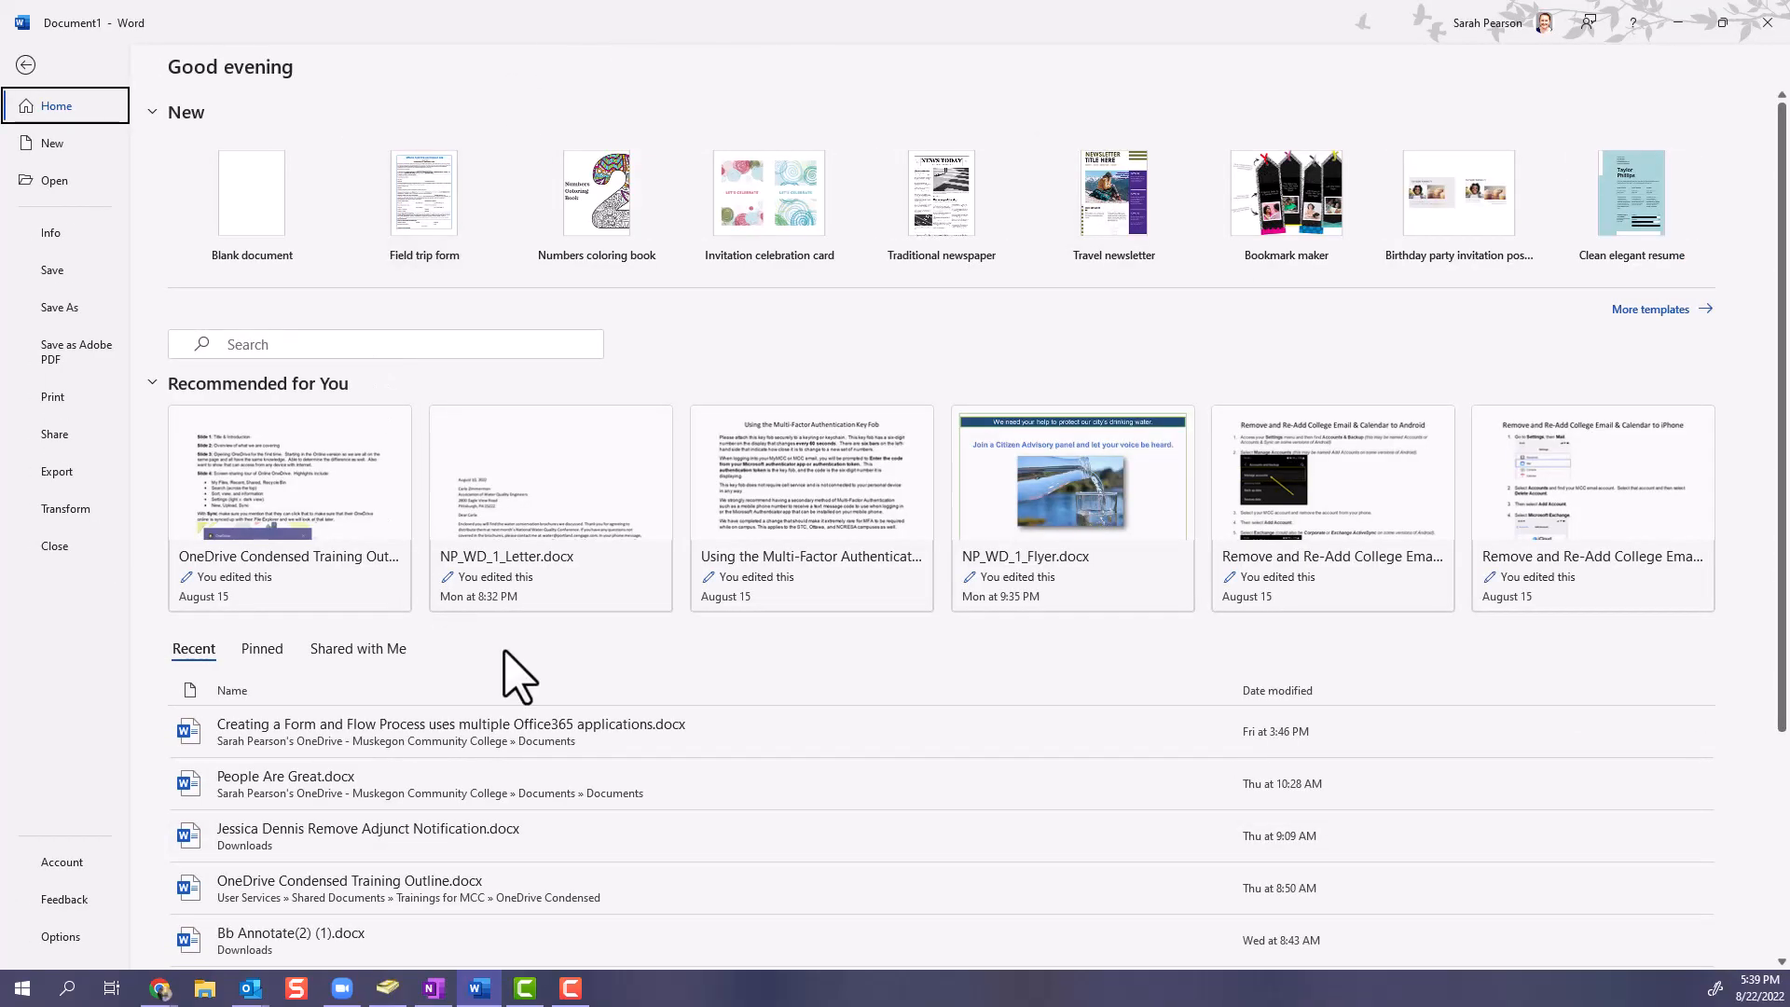
{"action": "left_click", "coordinate": [25, 64]}
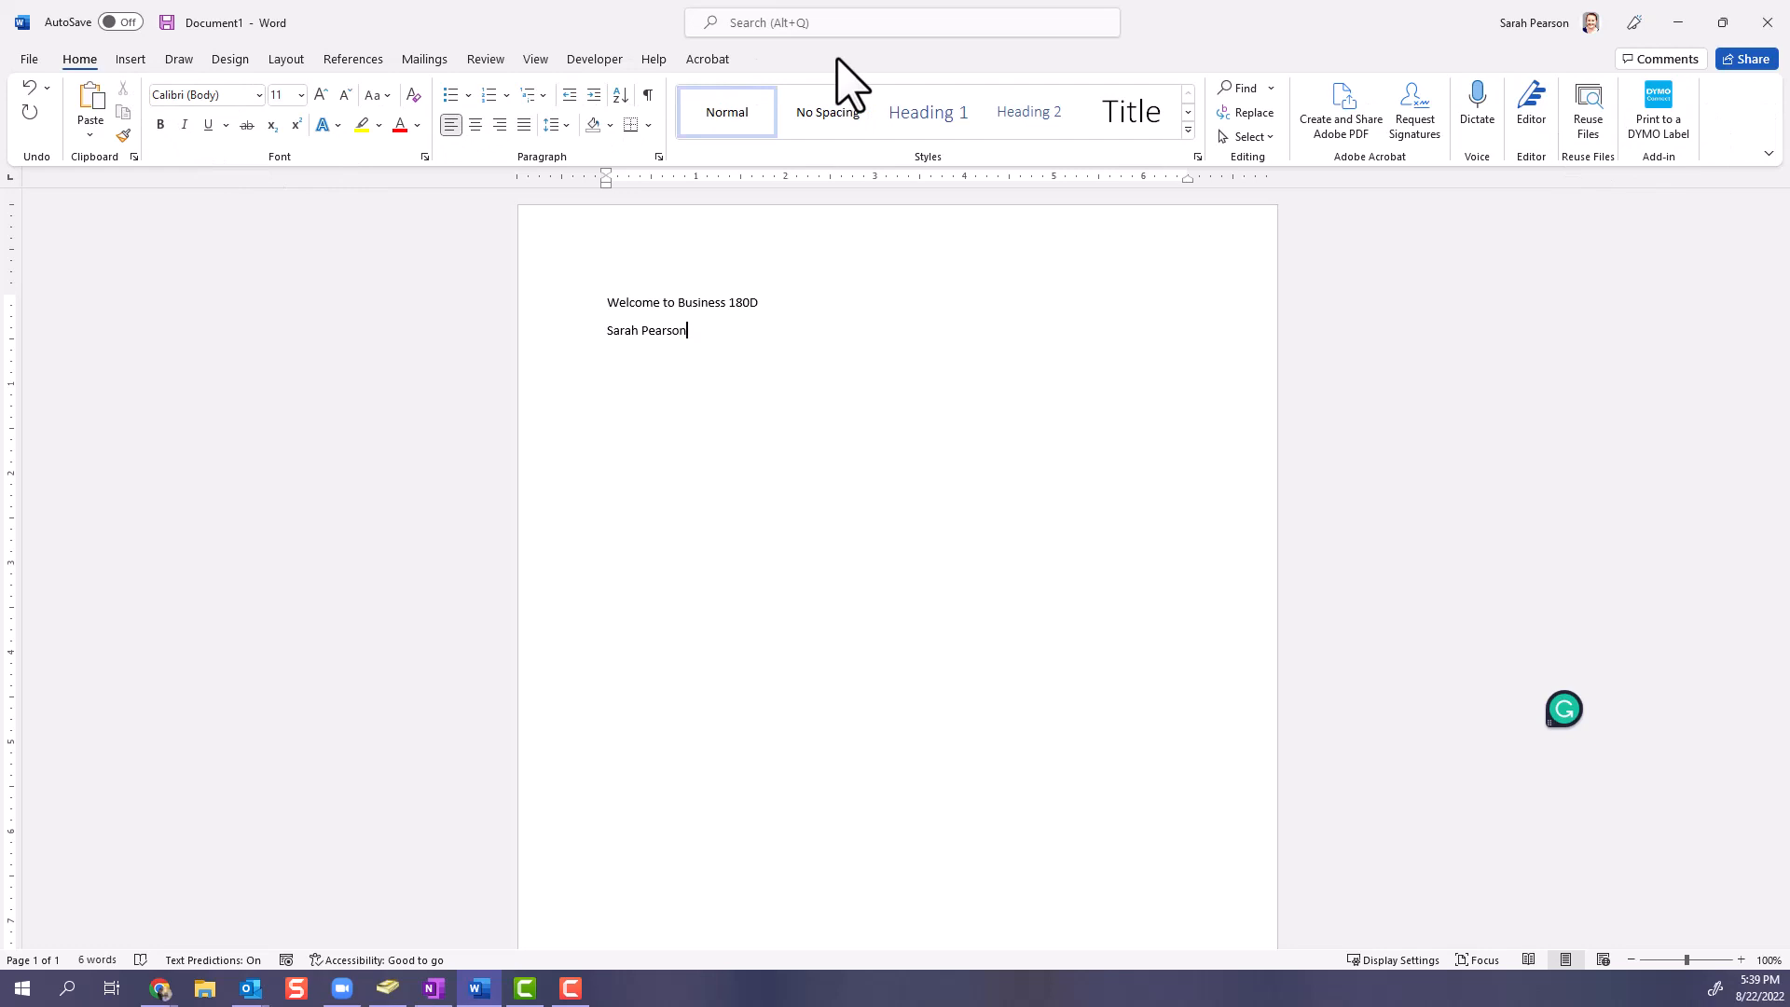
- Examine the commands for inserting, drawing, design, layout, references and formatting selected text
{"action": "left_click", "coordinate": [131, 59]}
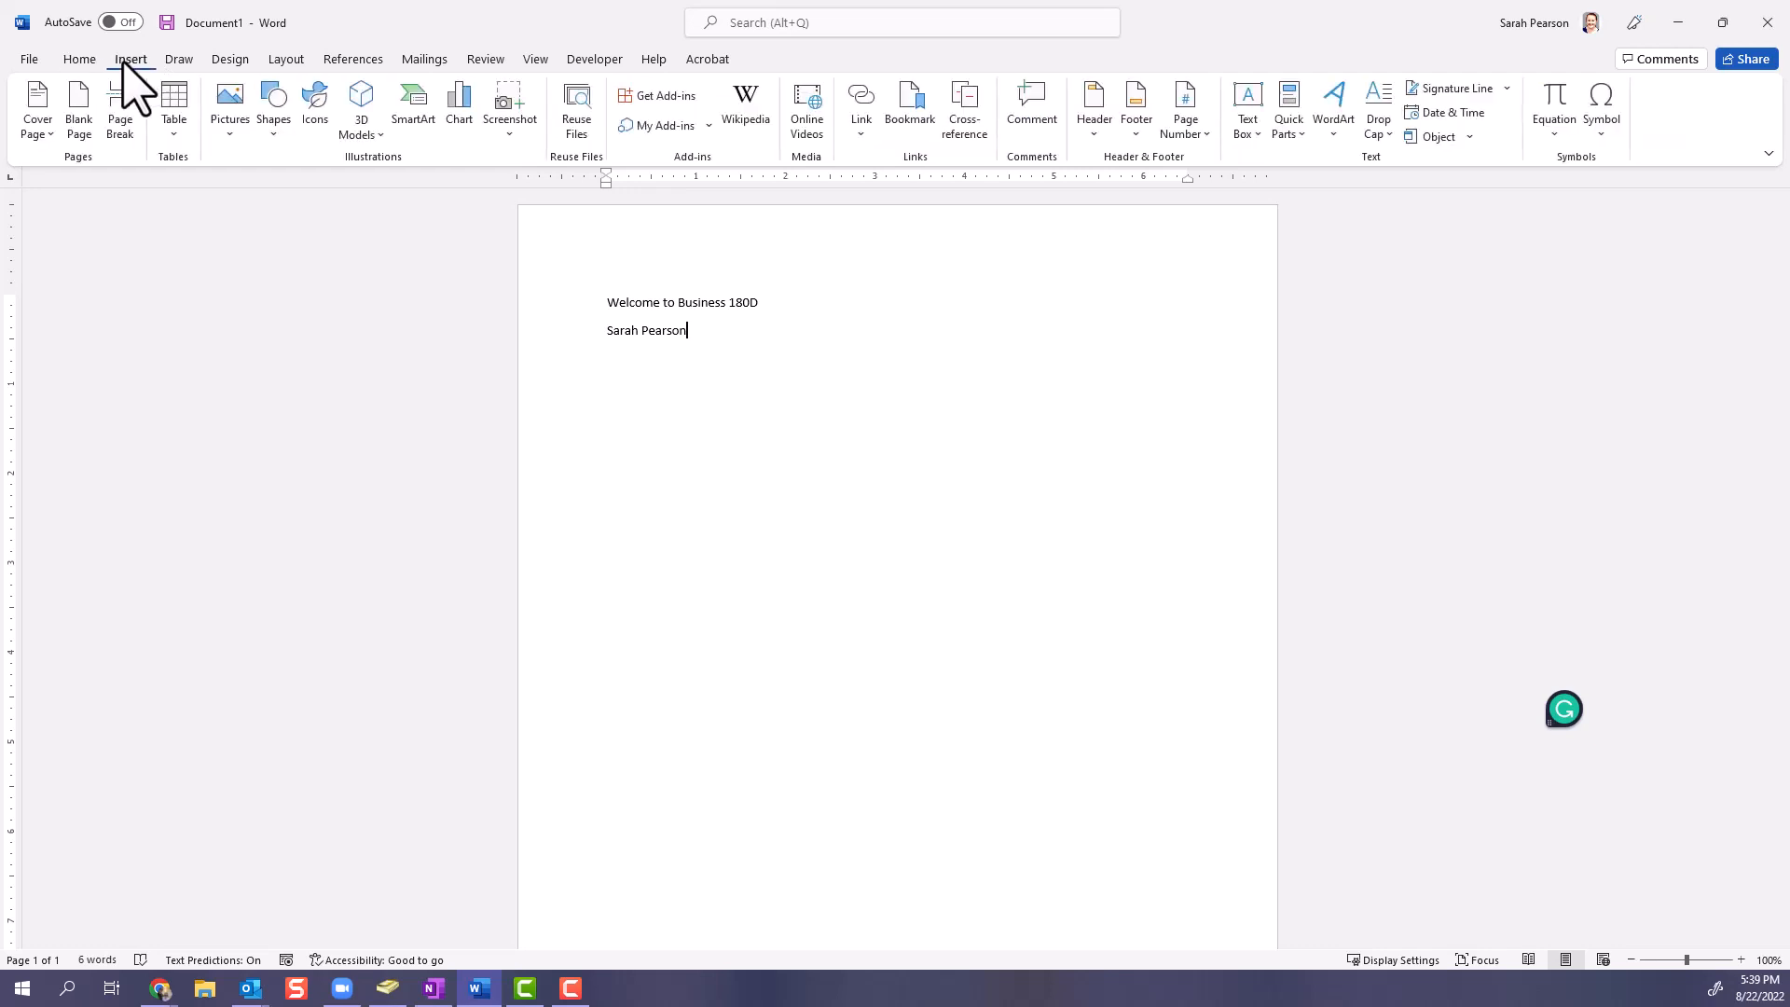
{"action": "left_click", "coordinate": [176, 60]}
{"action": "left_click", "coordinate": [216, 59]}
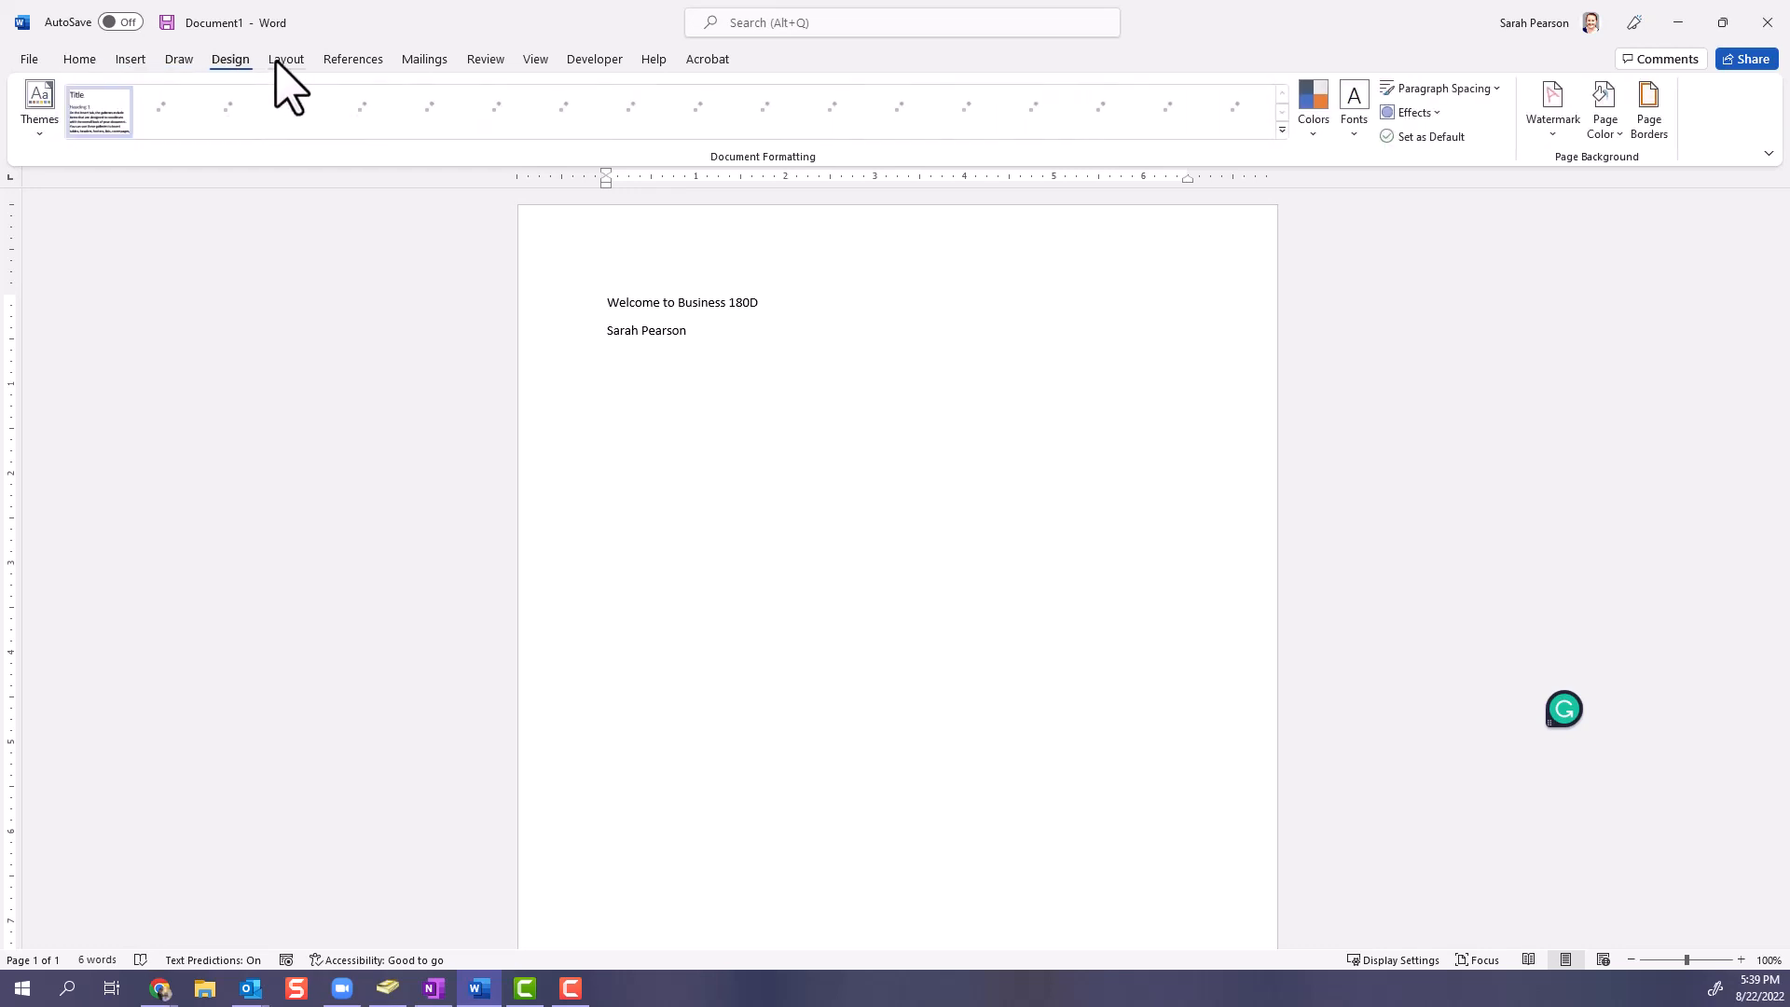
{"action": "left_click", "coordinate": [280, 61]}
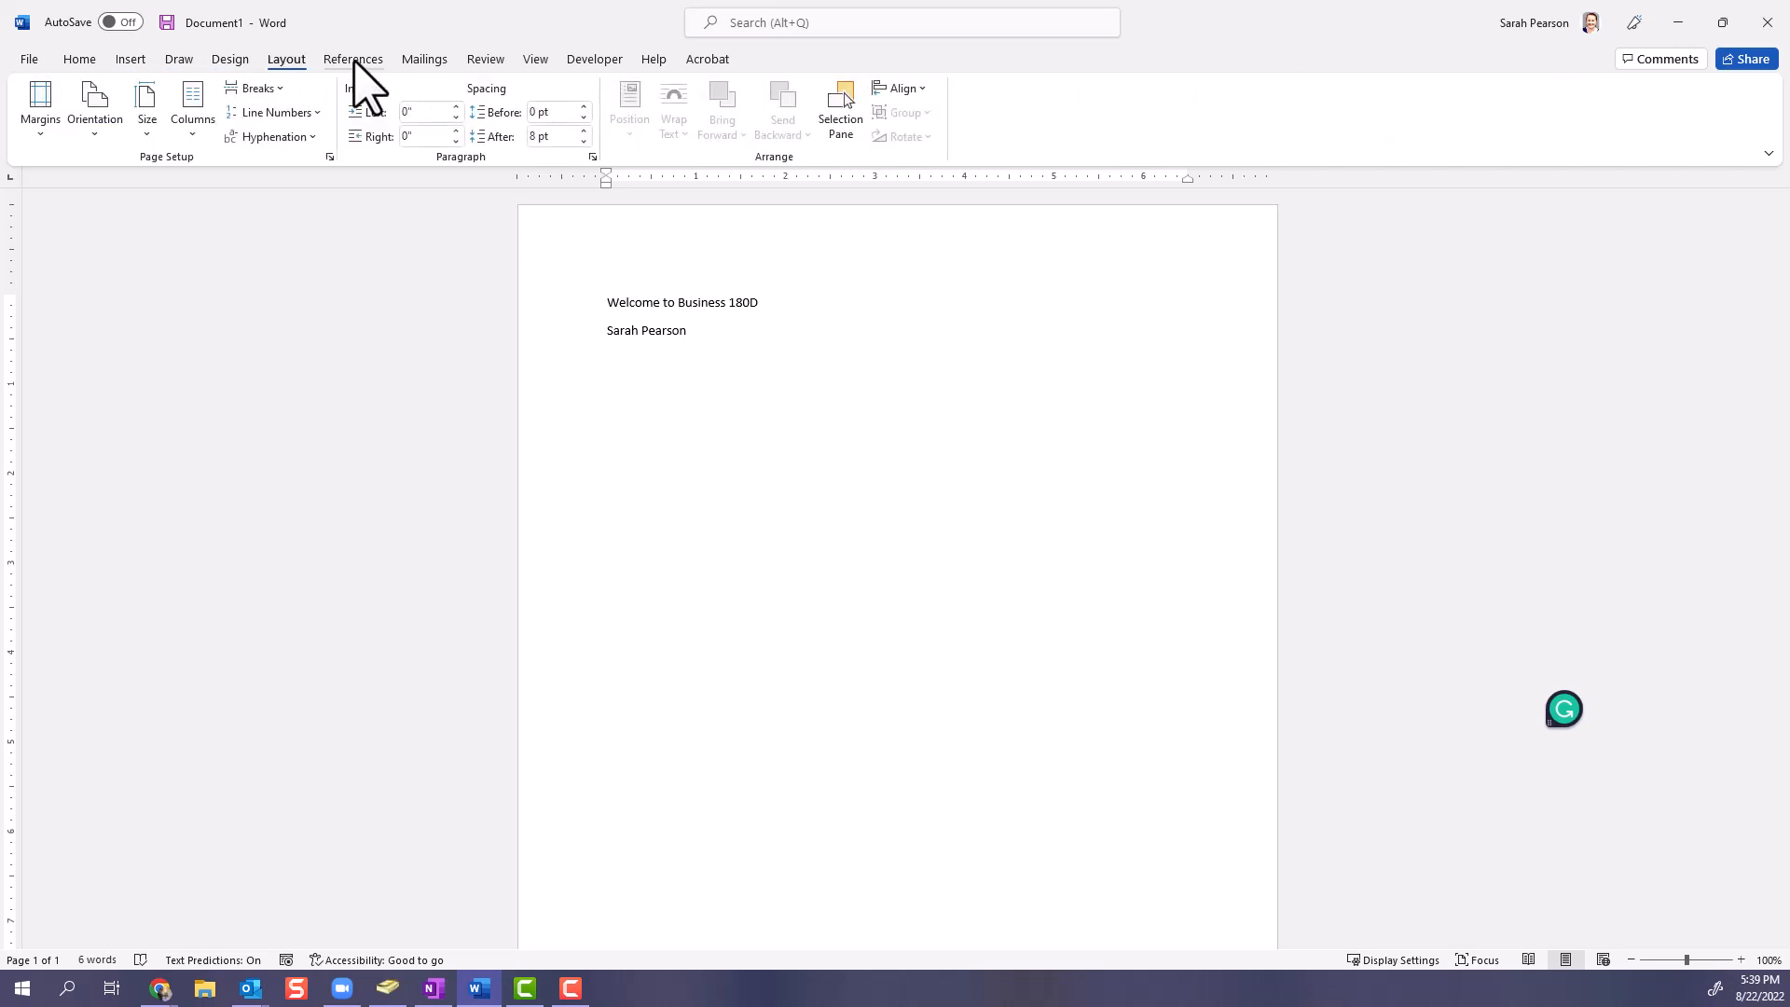
{"action": "left_click", "coordinate": [353, 59]}
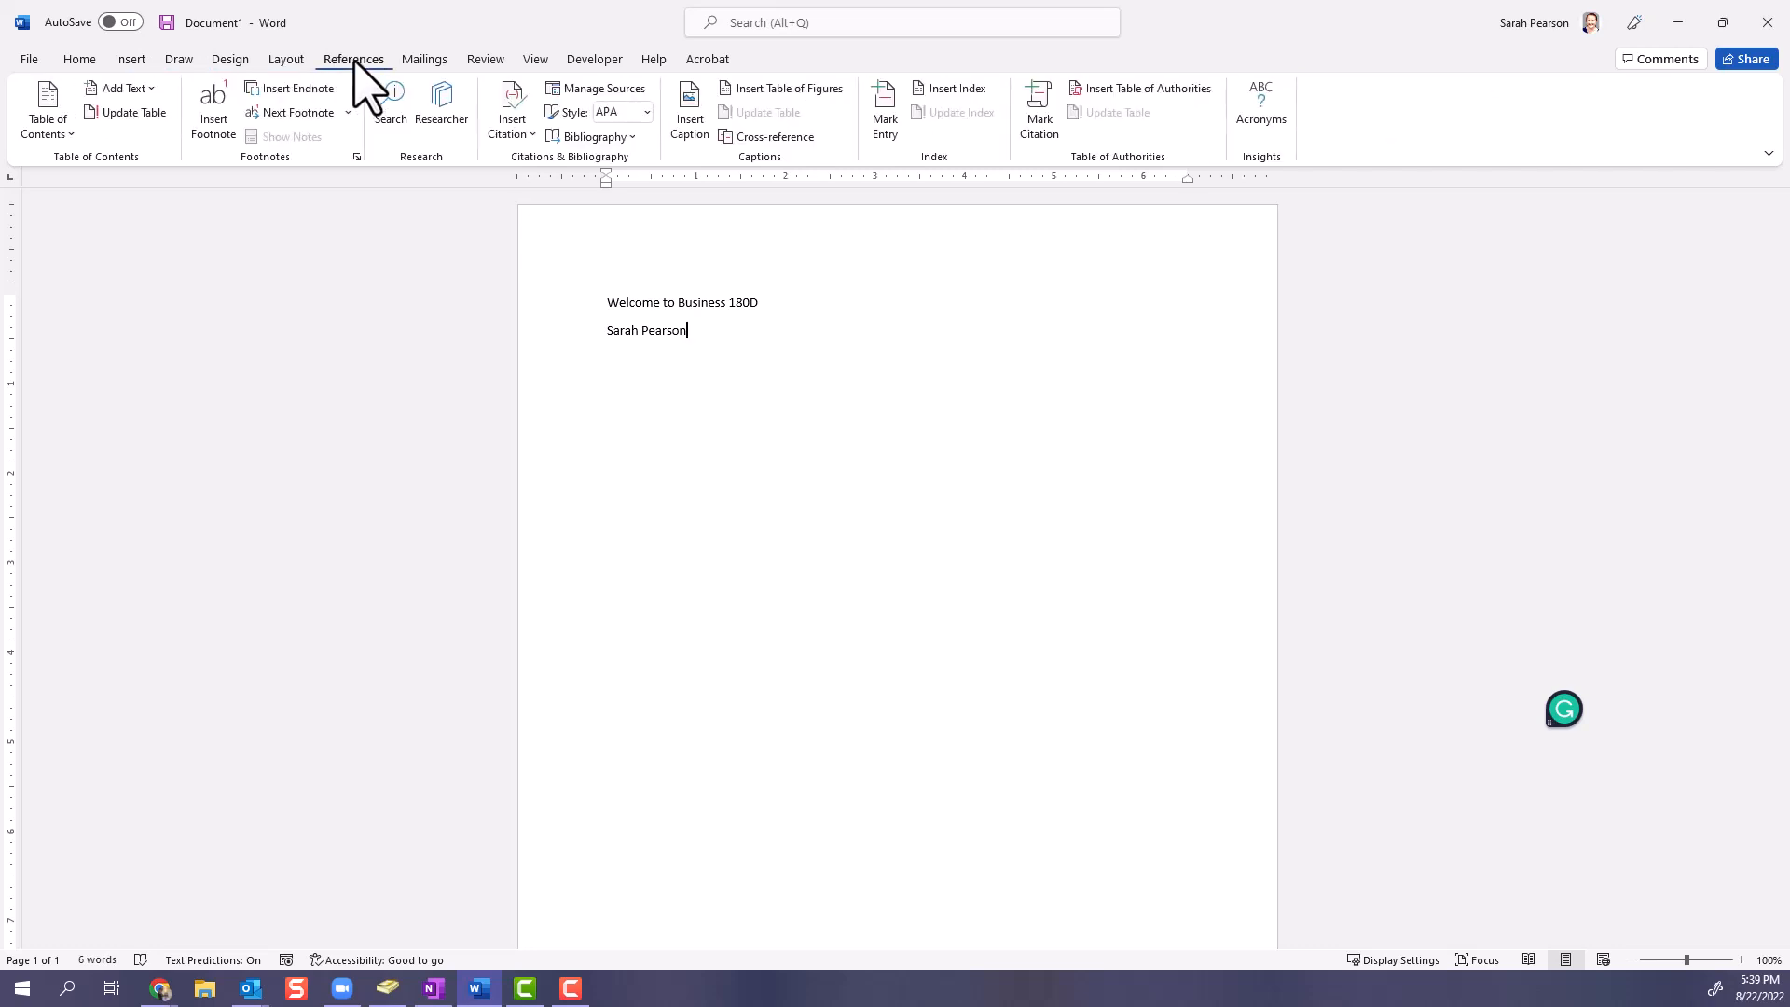
{"action": "left_click", "coordinate": [82, 62]}
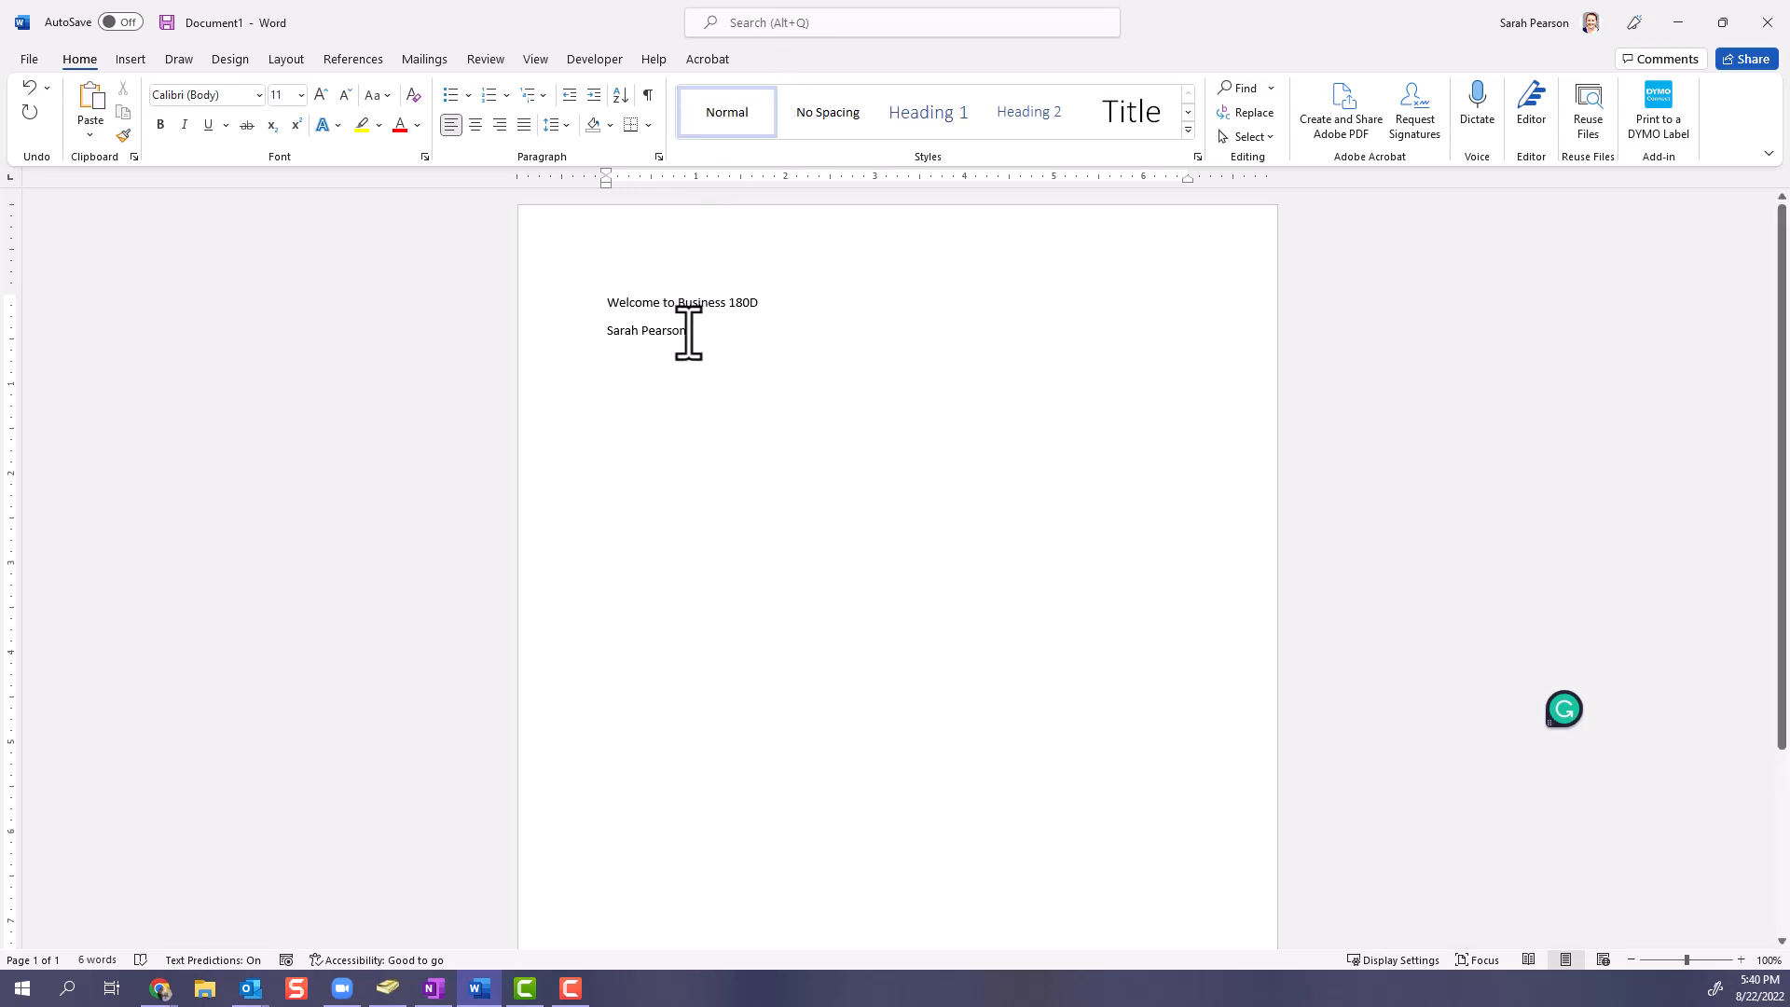
{"action": "left_click_drag", "start_coordinate": [688, 332], "coordinate": [621, 312]}
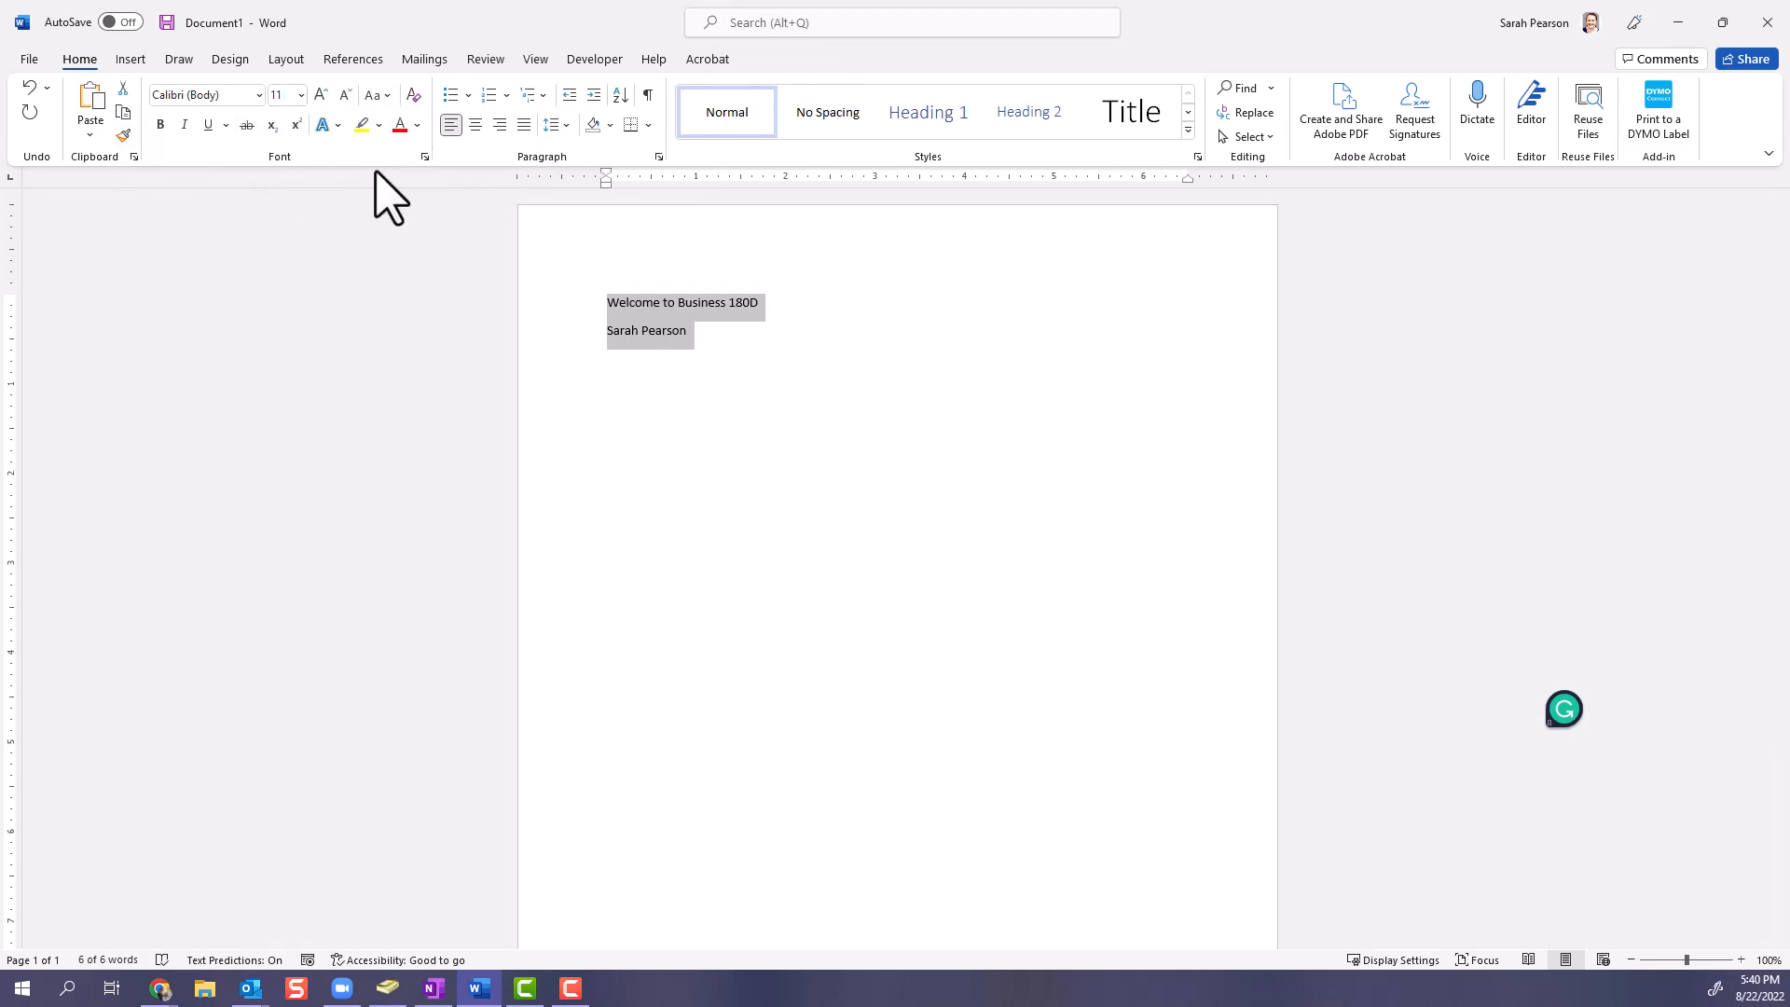
- Insert the stock photo of blueberries on a new line below the second line of text
{"action": "left_click", "coordinate": [803, 335]}
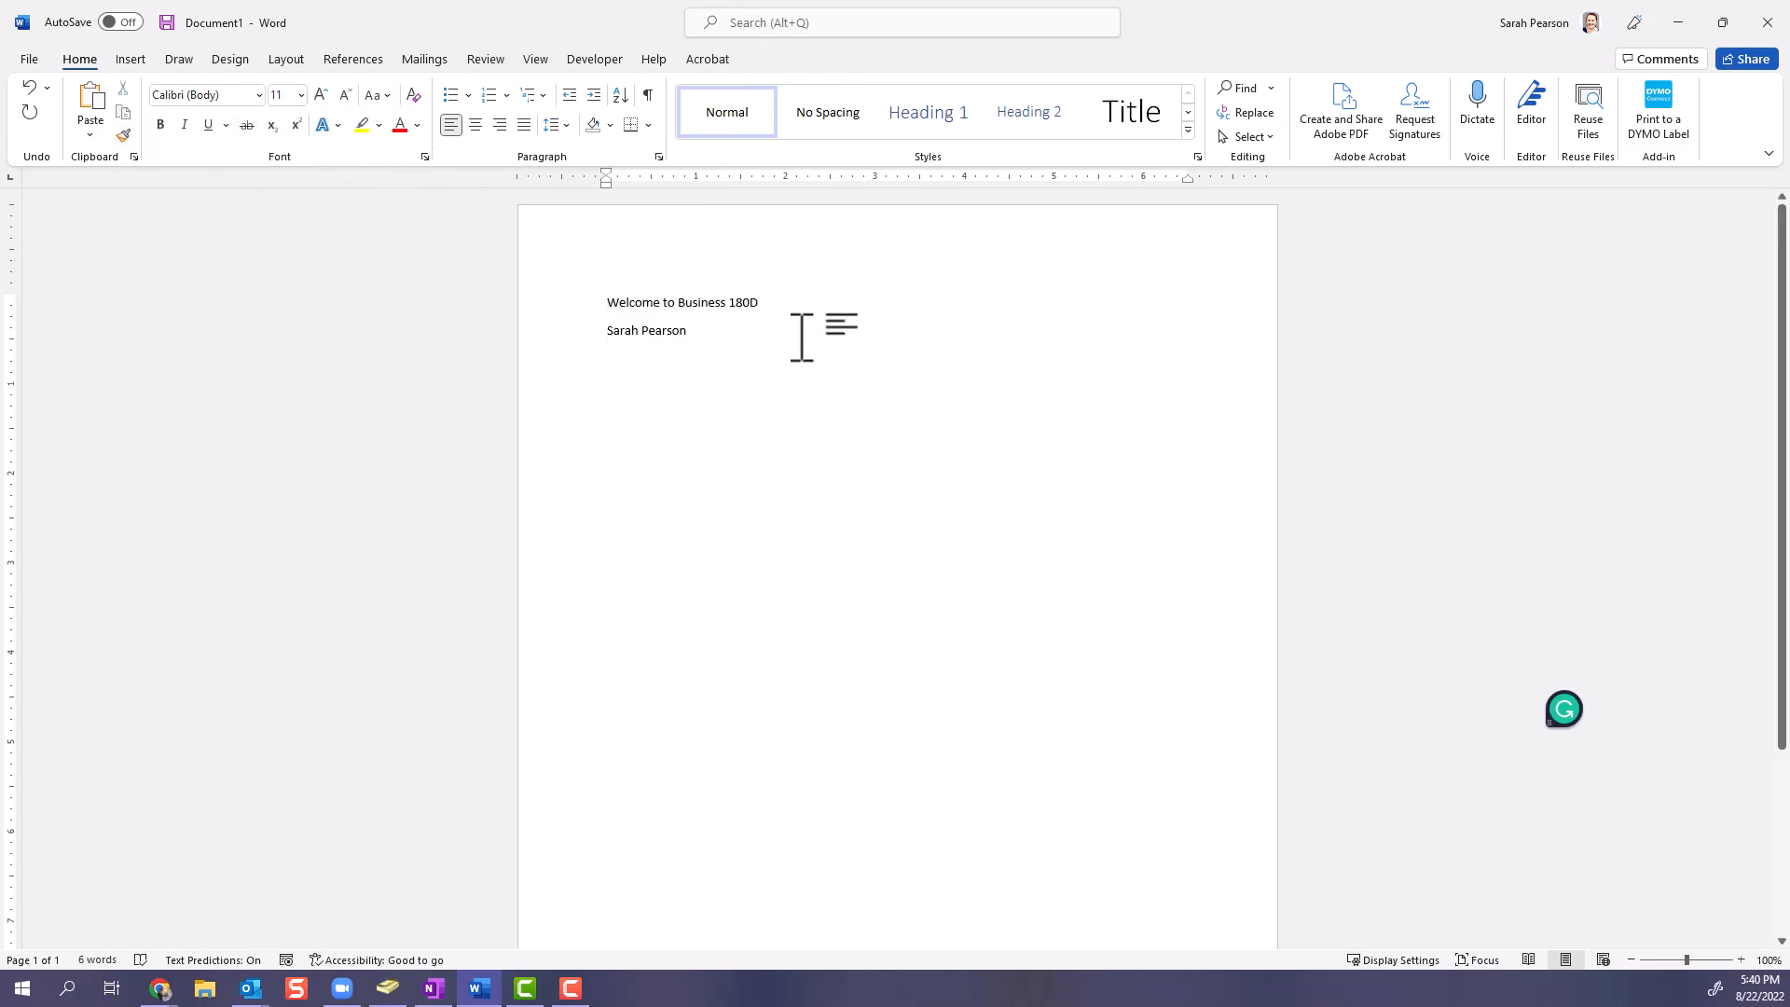
{"action": "key", "text": "Return"}
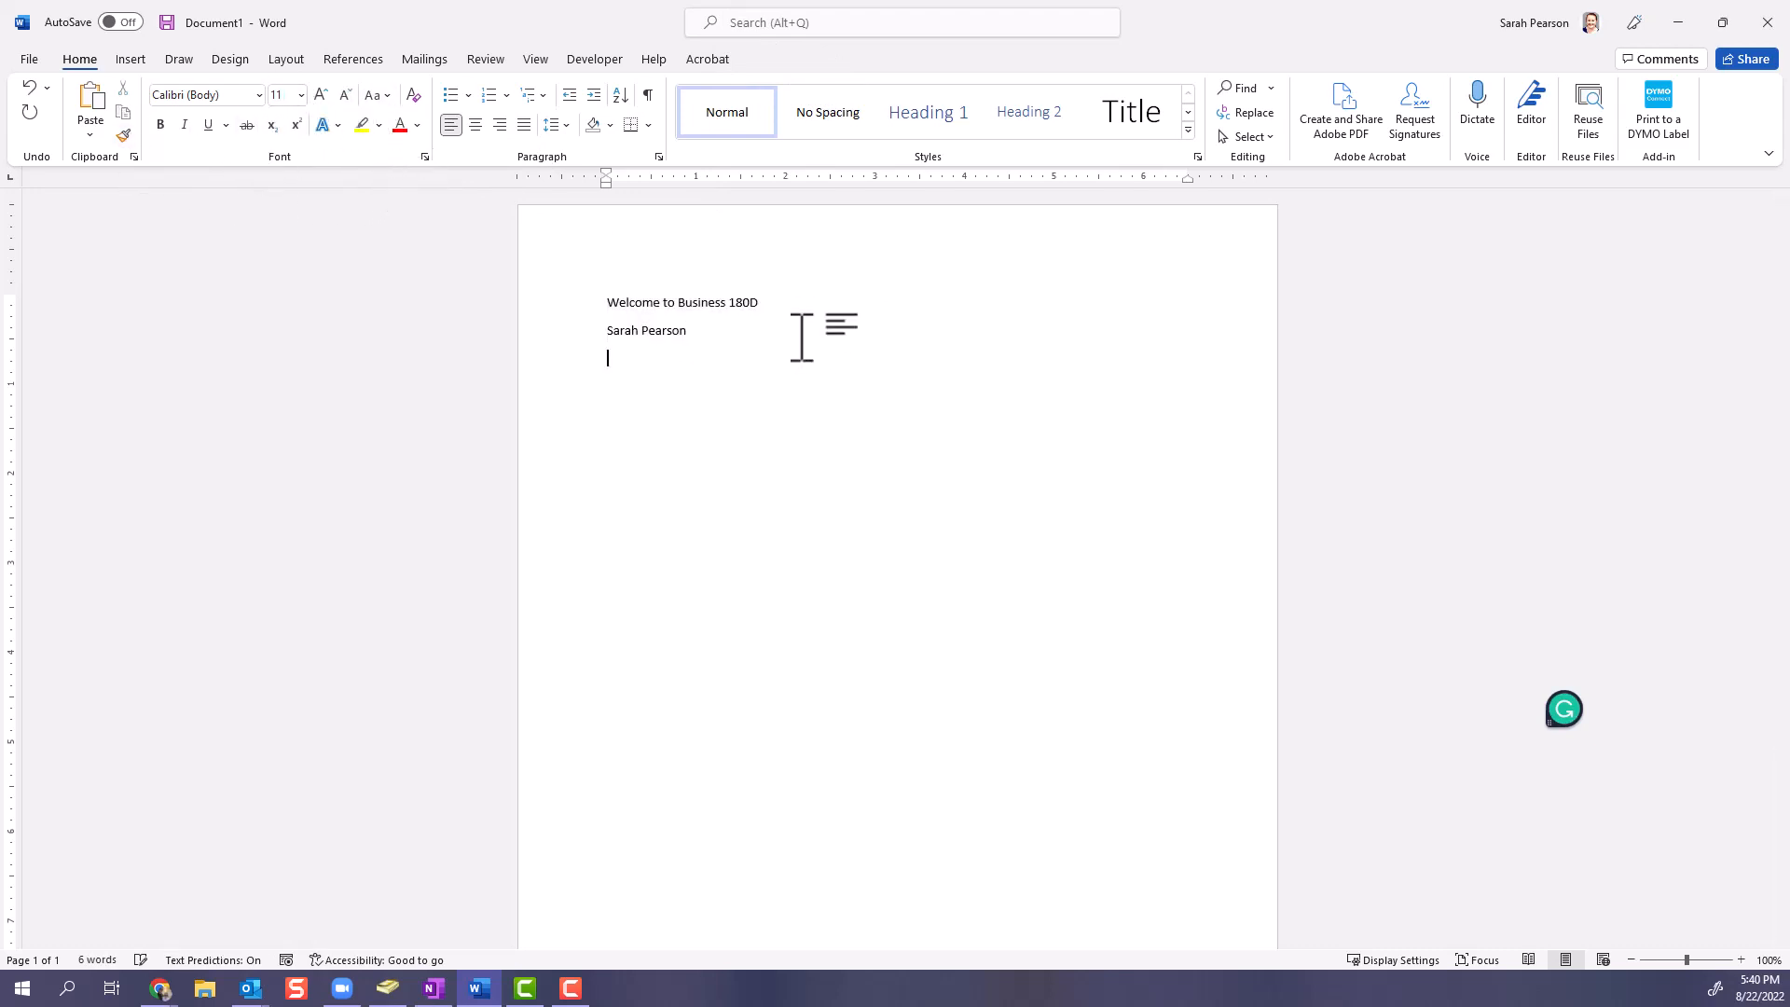
{"action": "left_click", "coordinate": [130, 58]}
{"action": "left_click", "coordinate": [224, 123]}
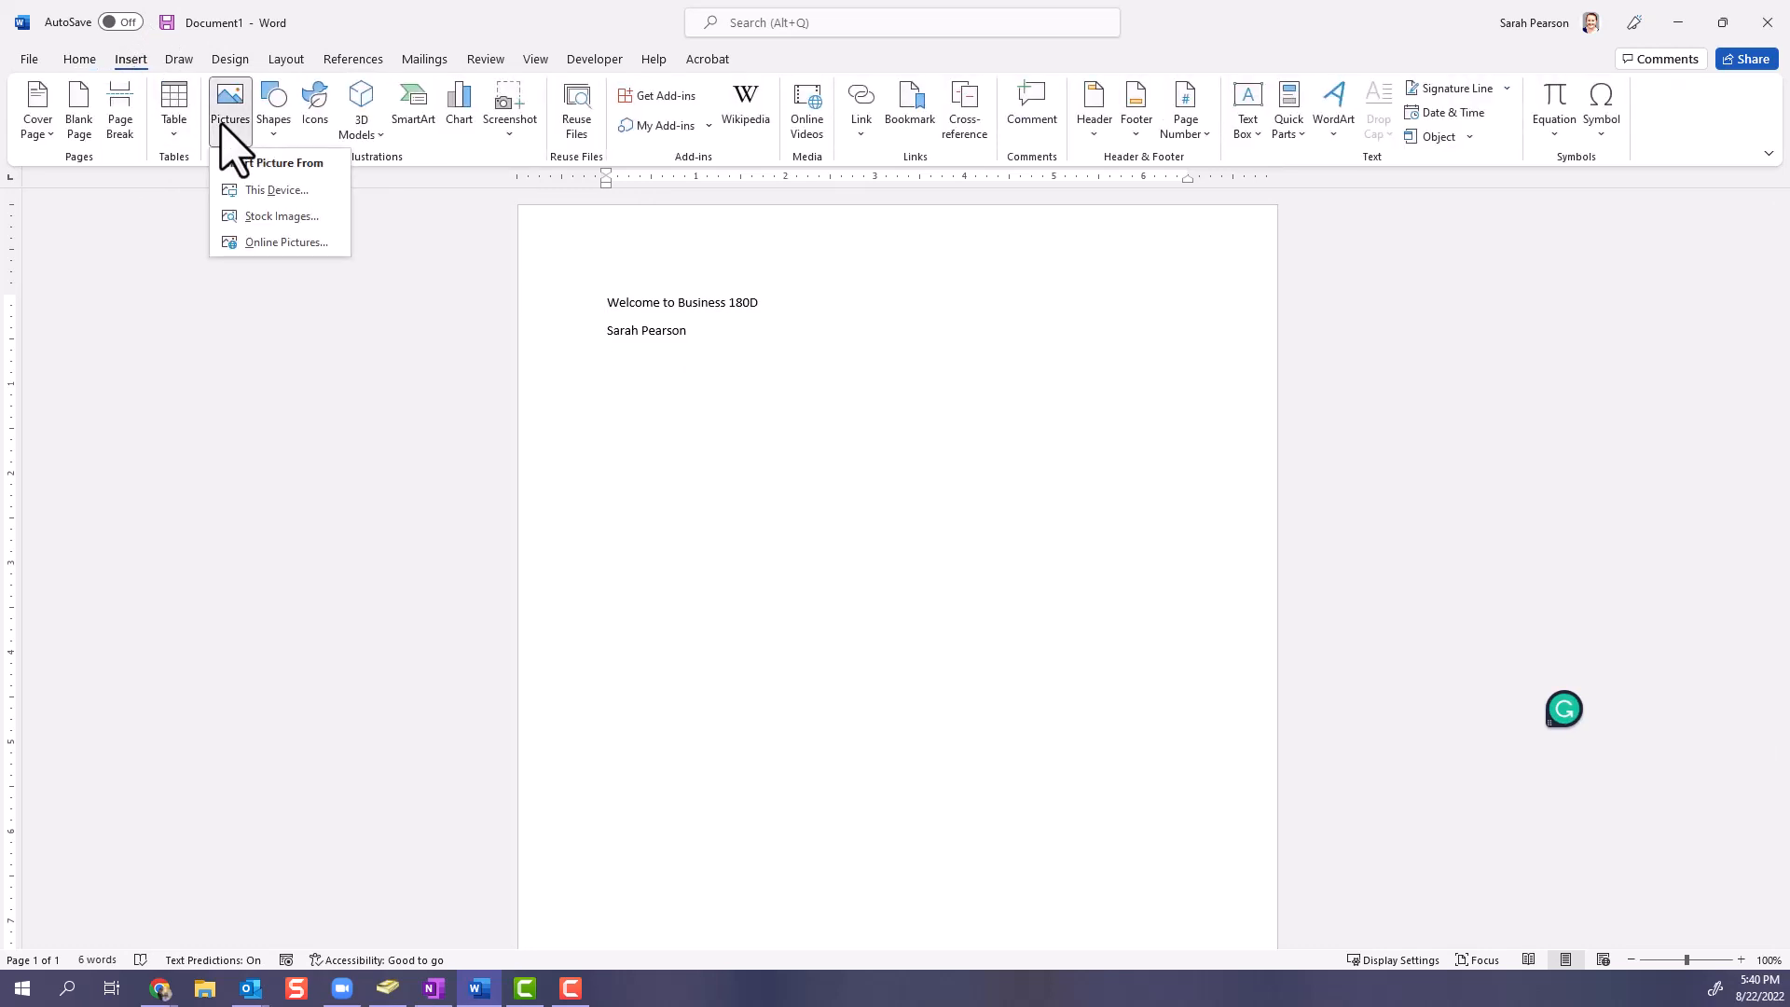
{"action": "left_click", "coordinate": [265, 217]}
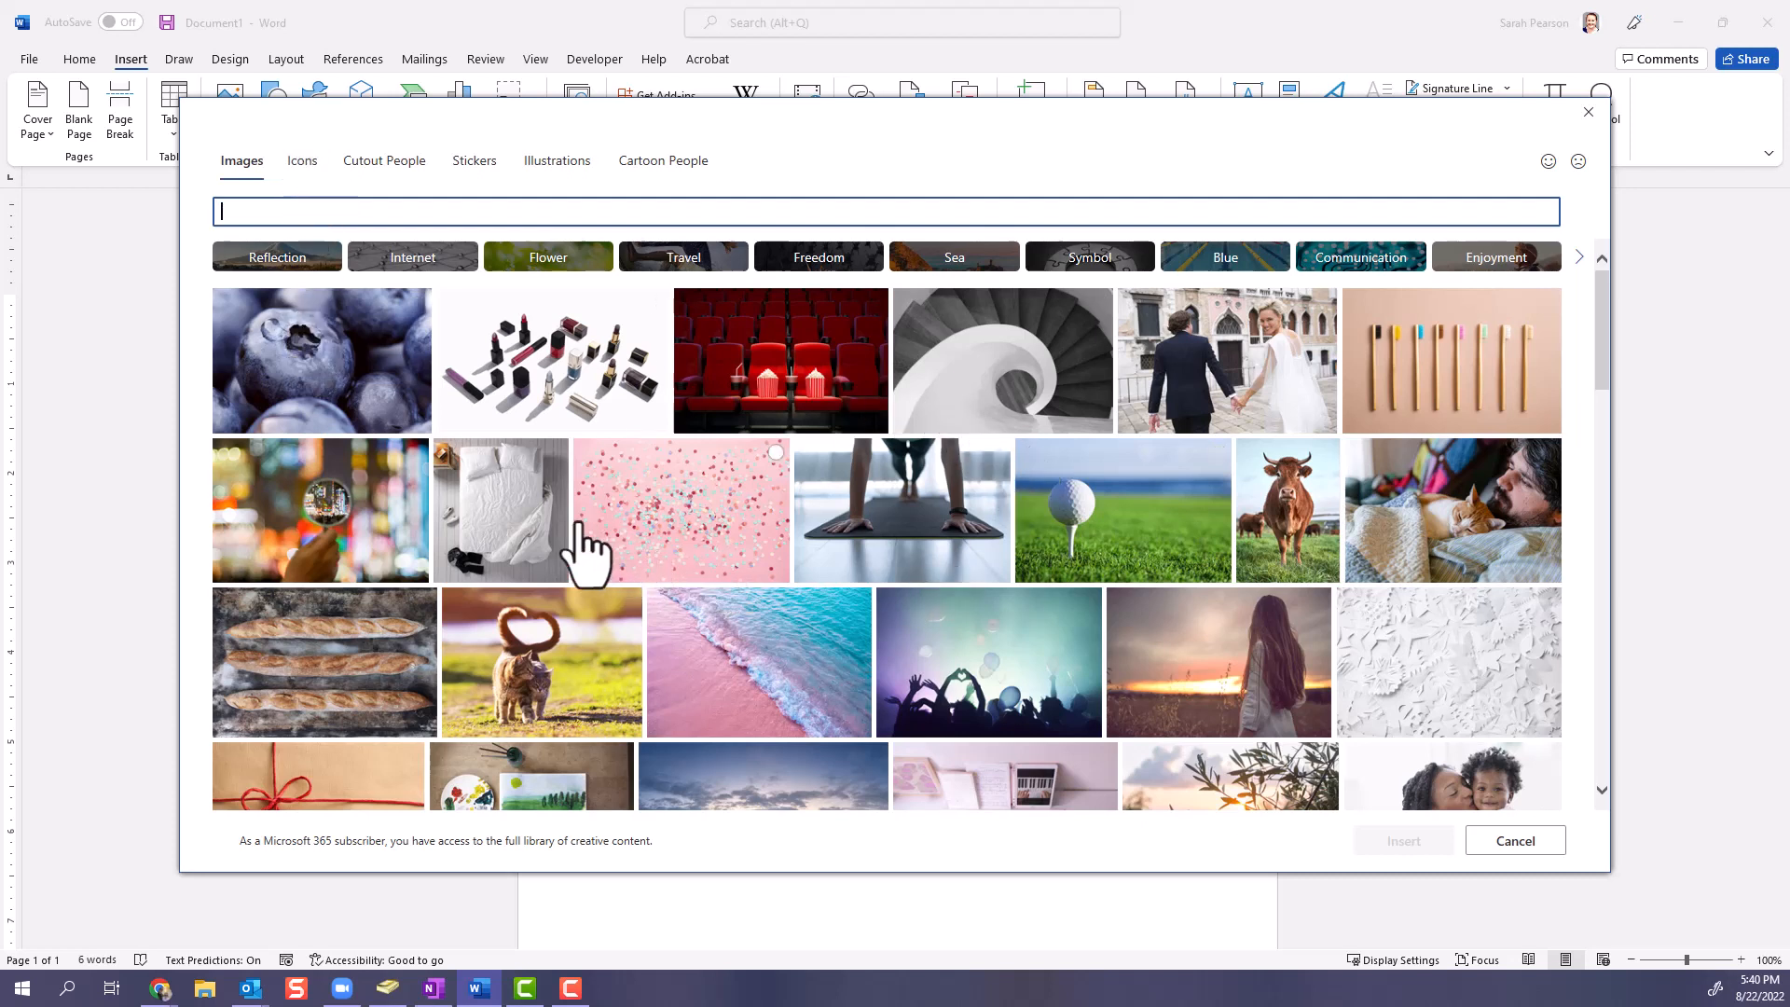
{"action": "left_click", "coordinate": [251, 388]}
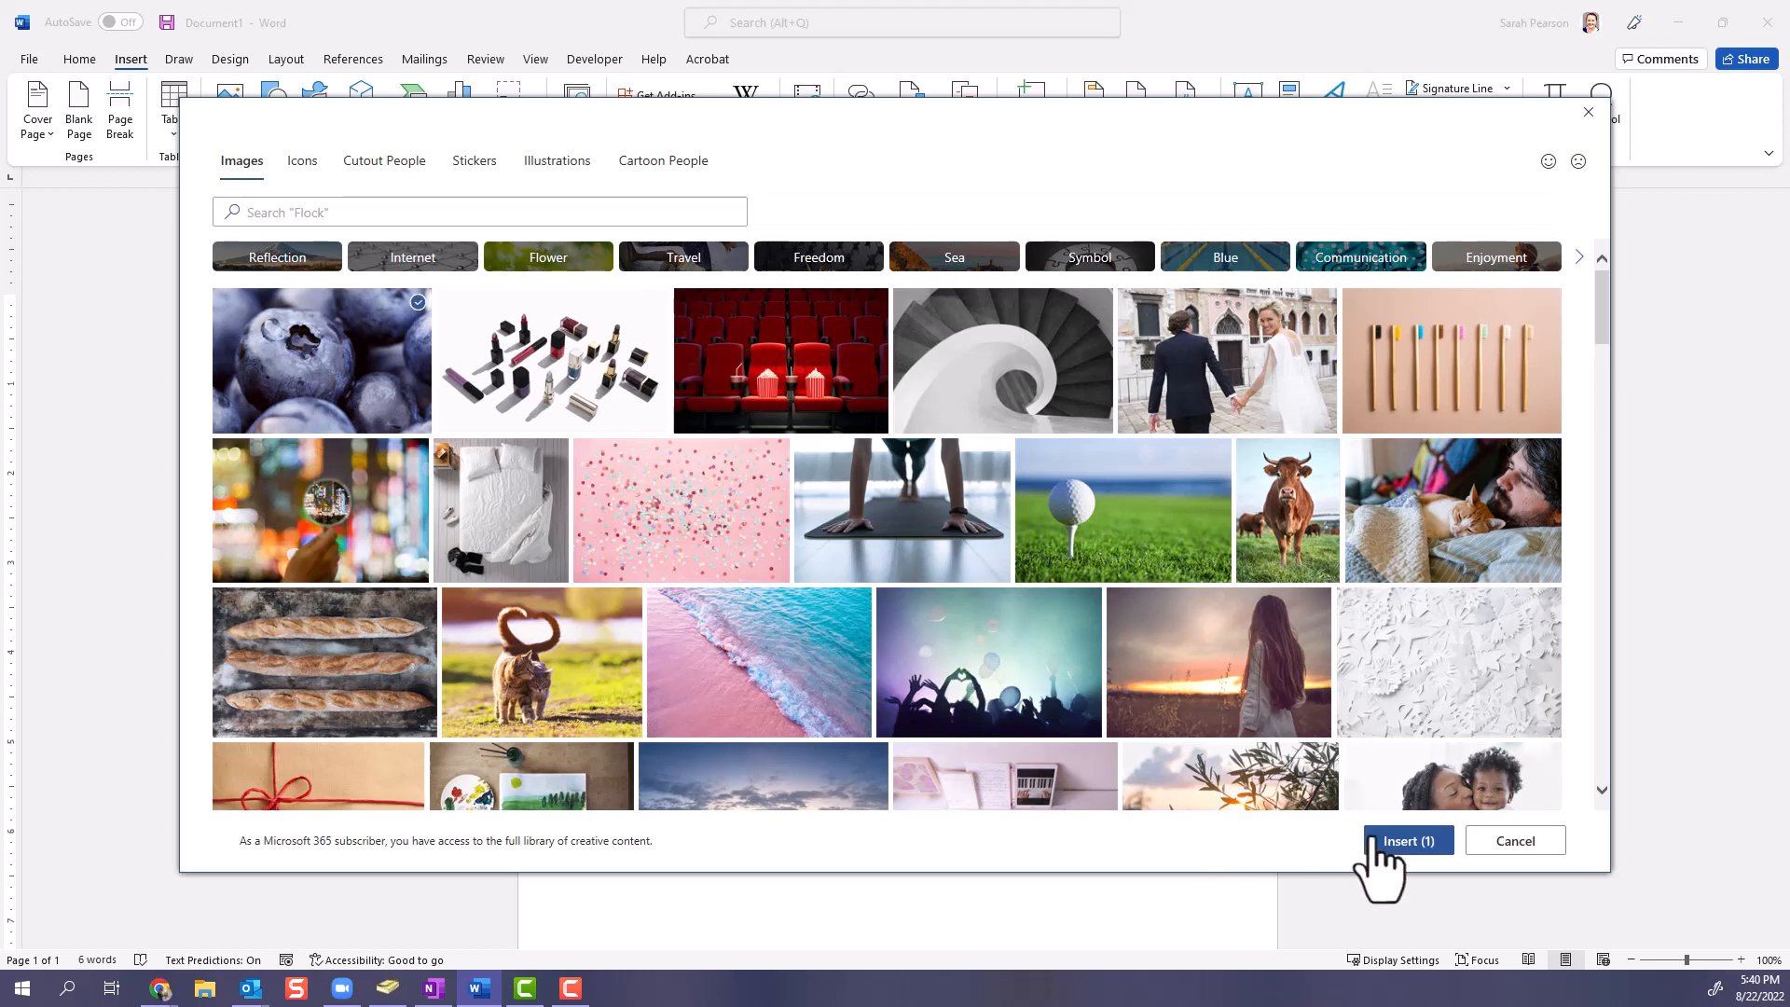
{"action": "left_click", "coordinate": [1412, 842]}
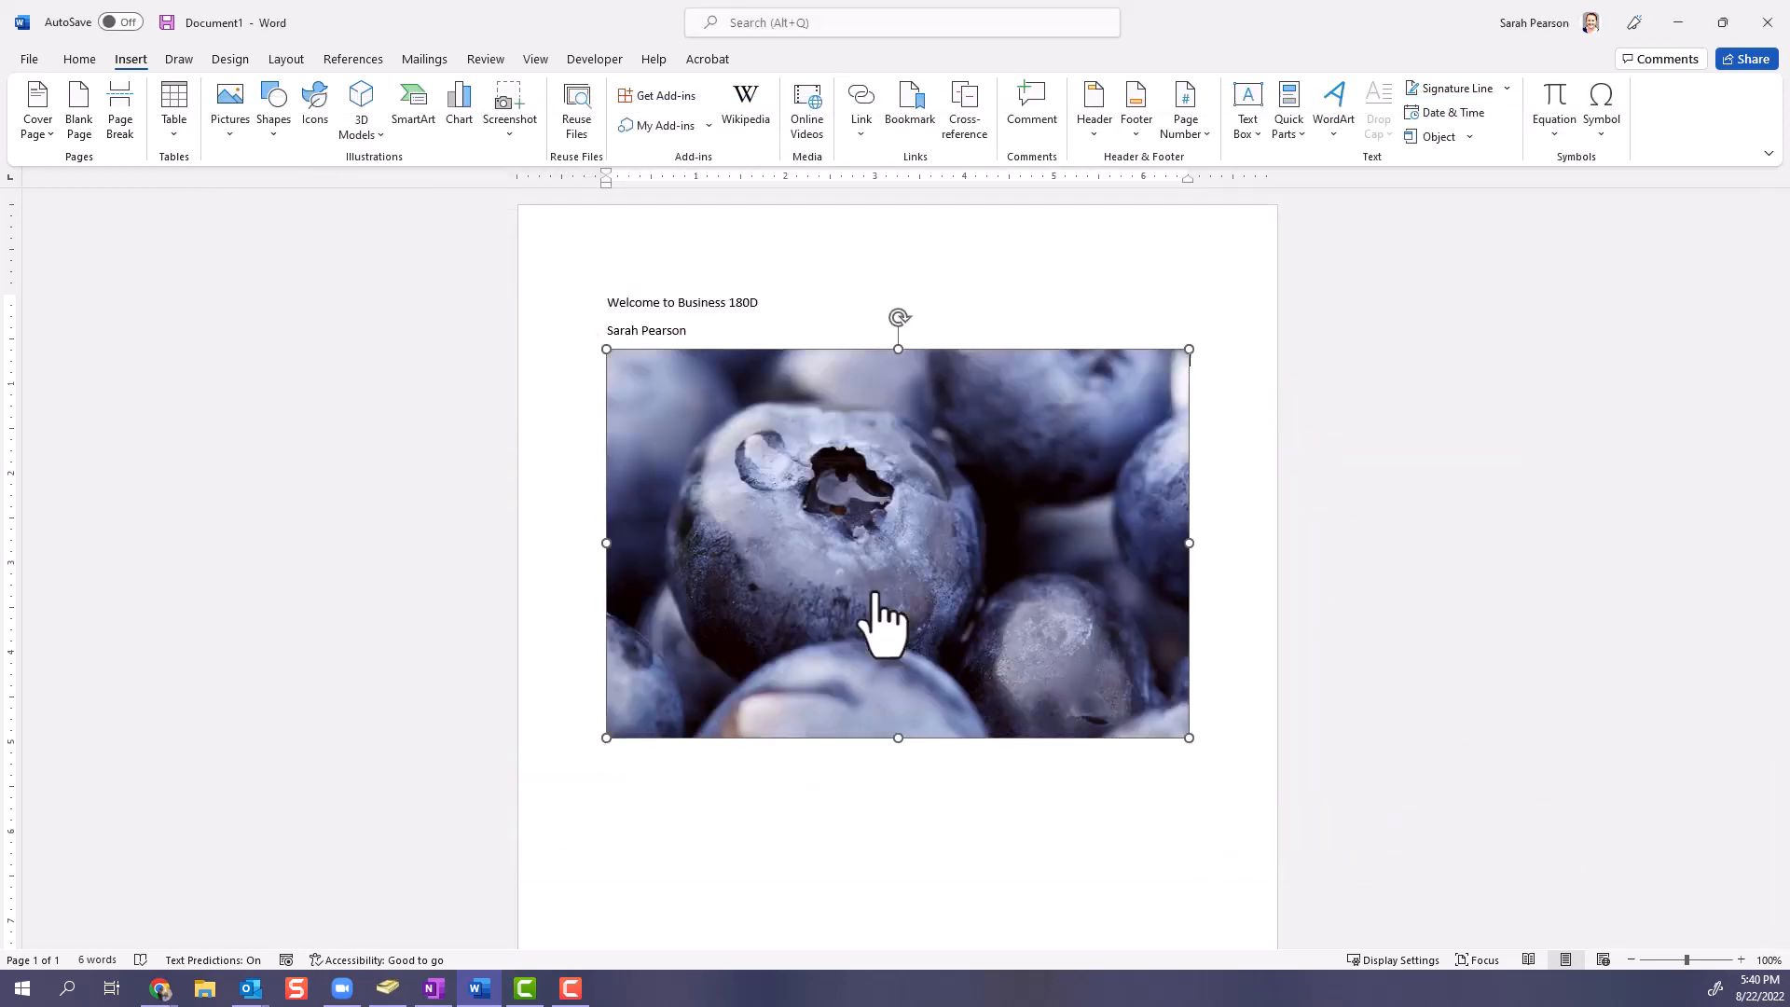
- Examine the formatting commands available for the blueberry picture, and return the cursor to the first text line
{"action": "left_click", "coordinate": [852, 448]}
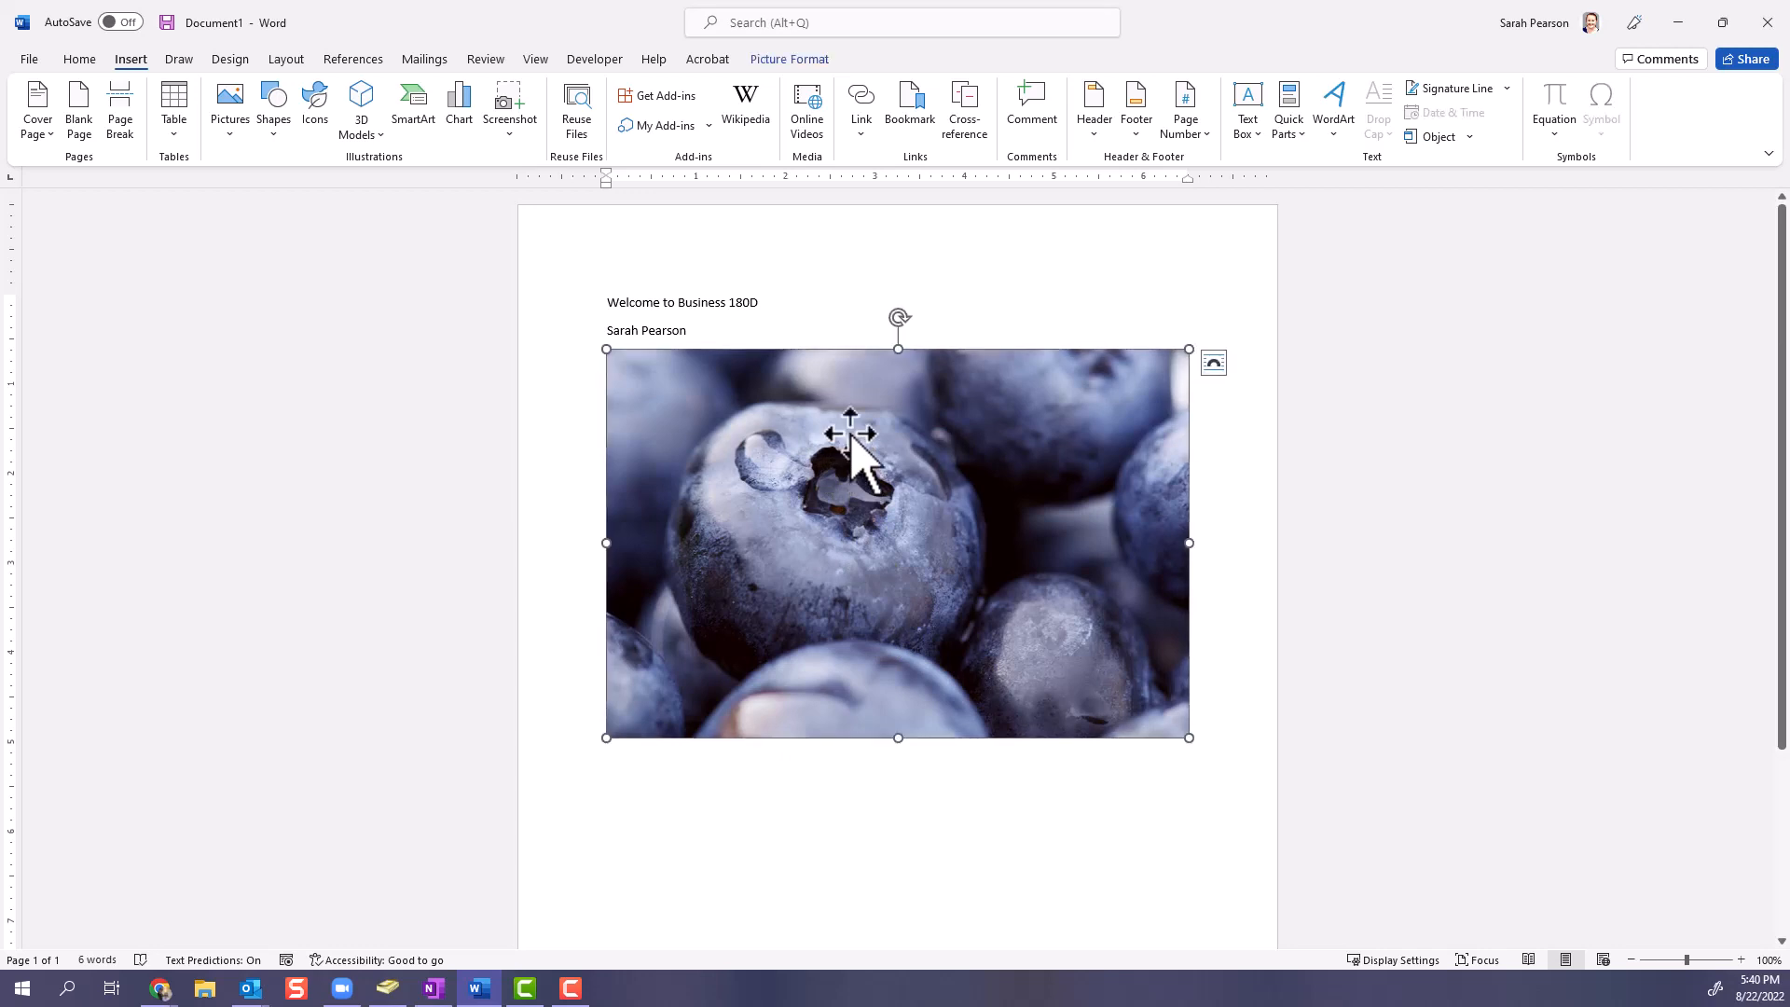
{"action": "left_click", "coordinate": [814, 65]}
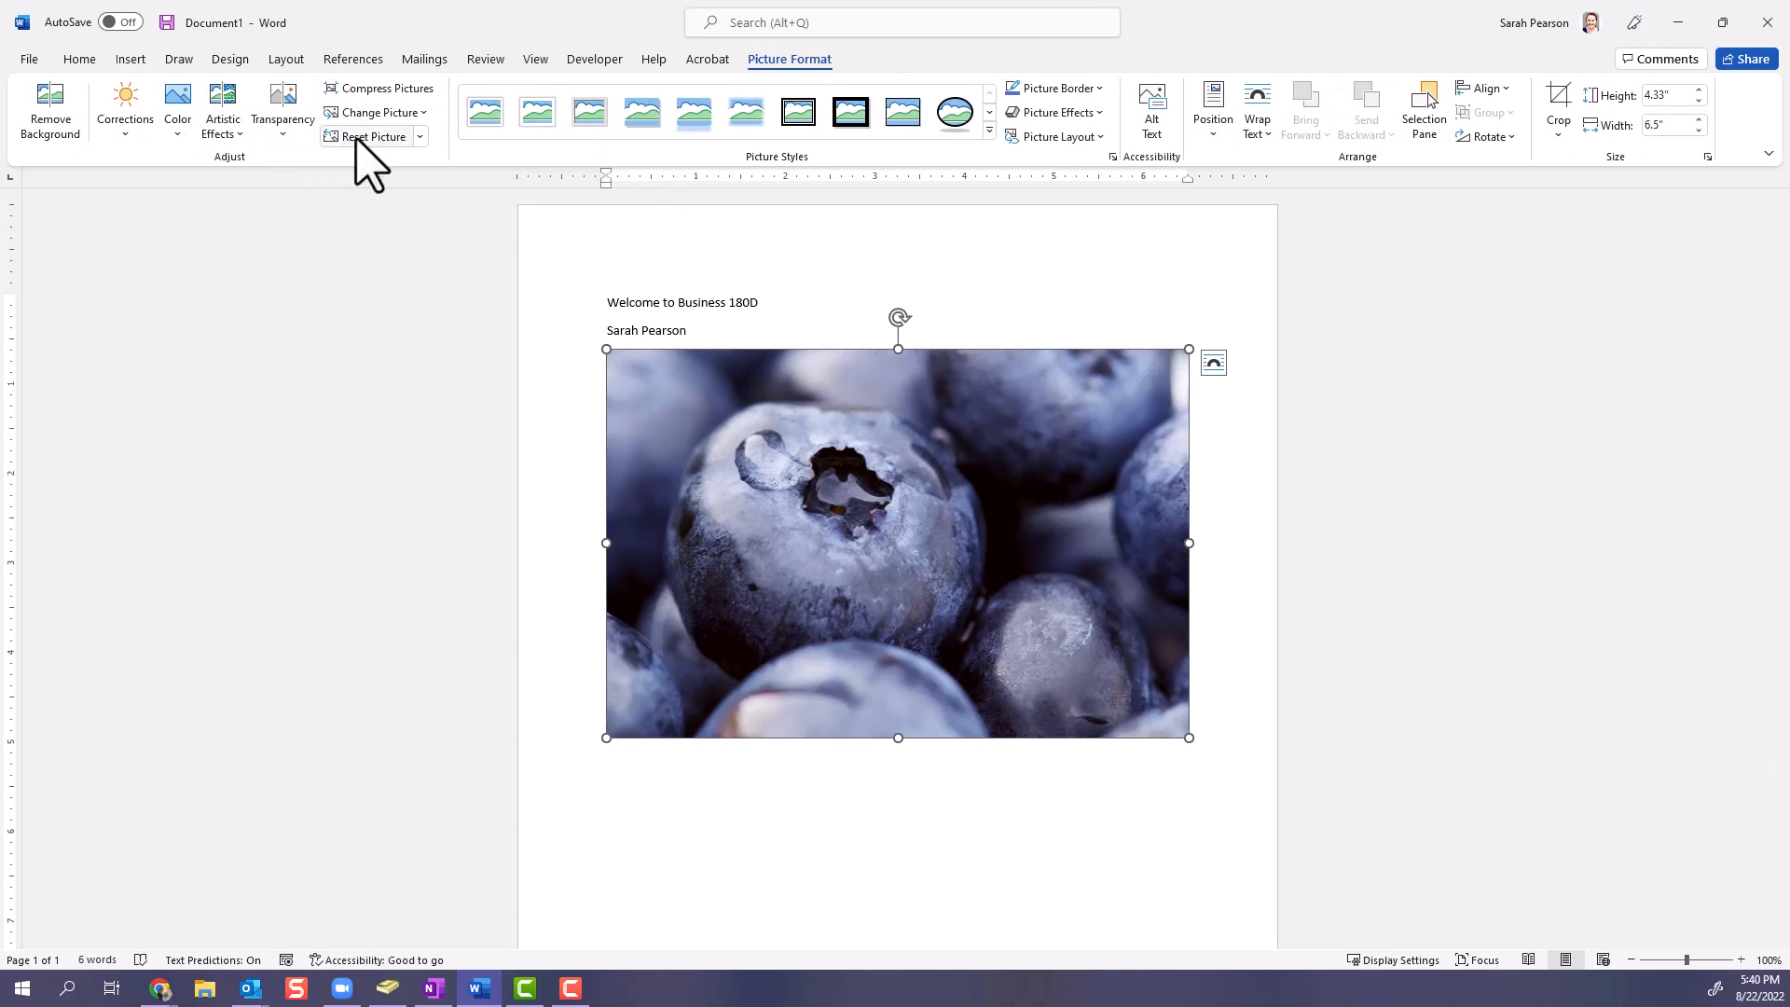
{"action": "left_click", "coordinate": [788, 314]}
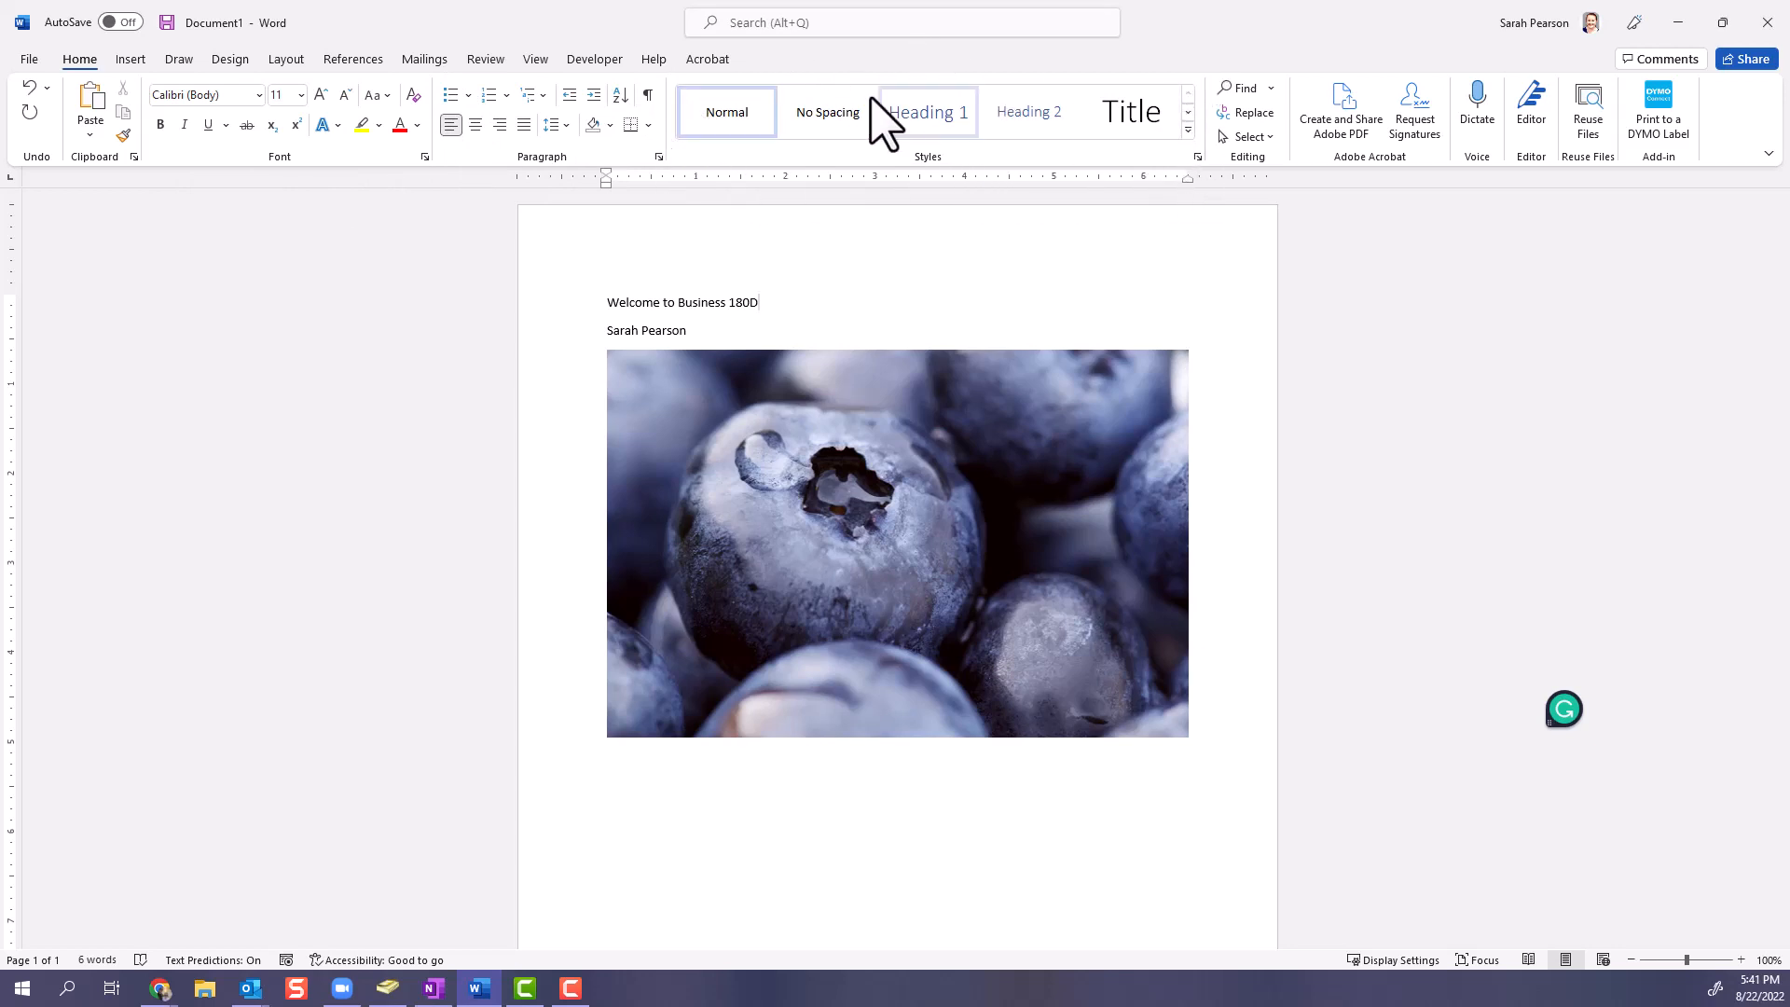
- View the full list of styles in its floating window beside the text, and close it
{"action": "left_click", "coordinate": [1198, 157]}
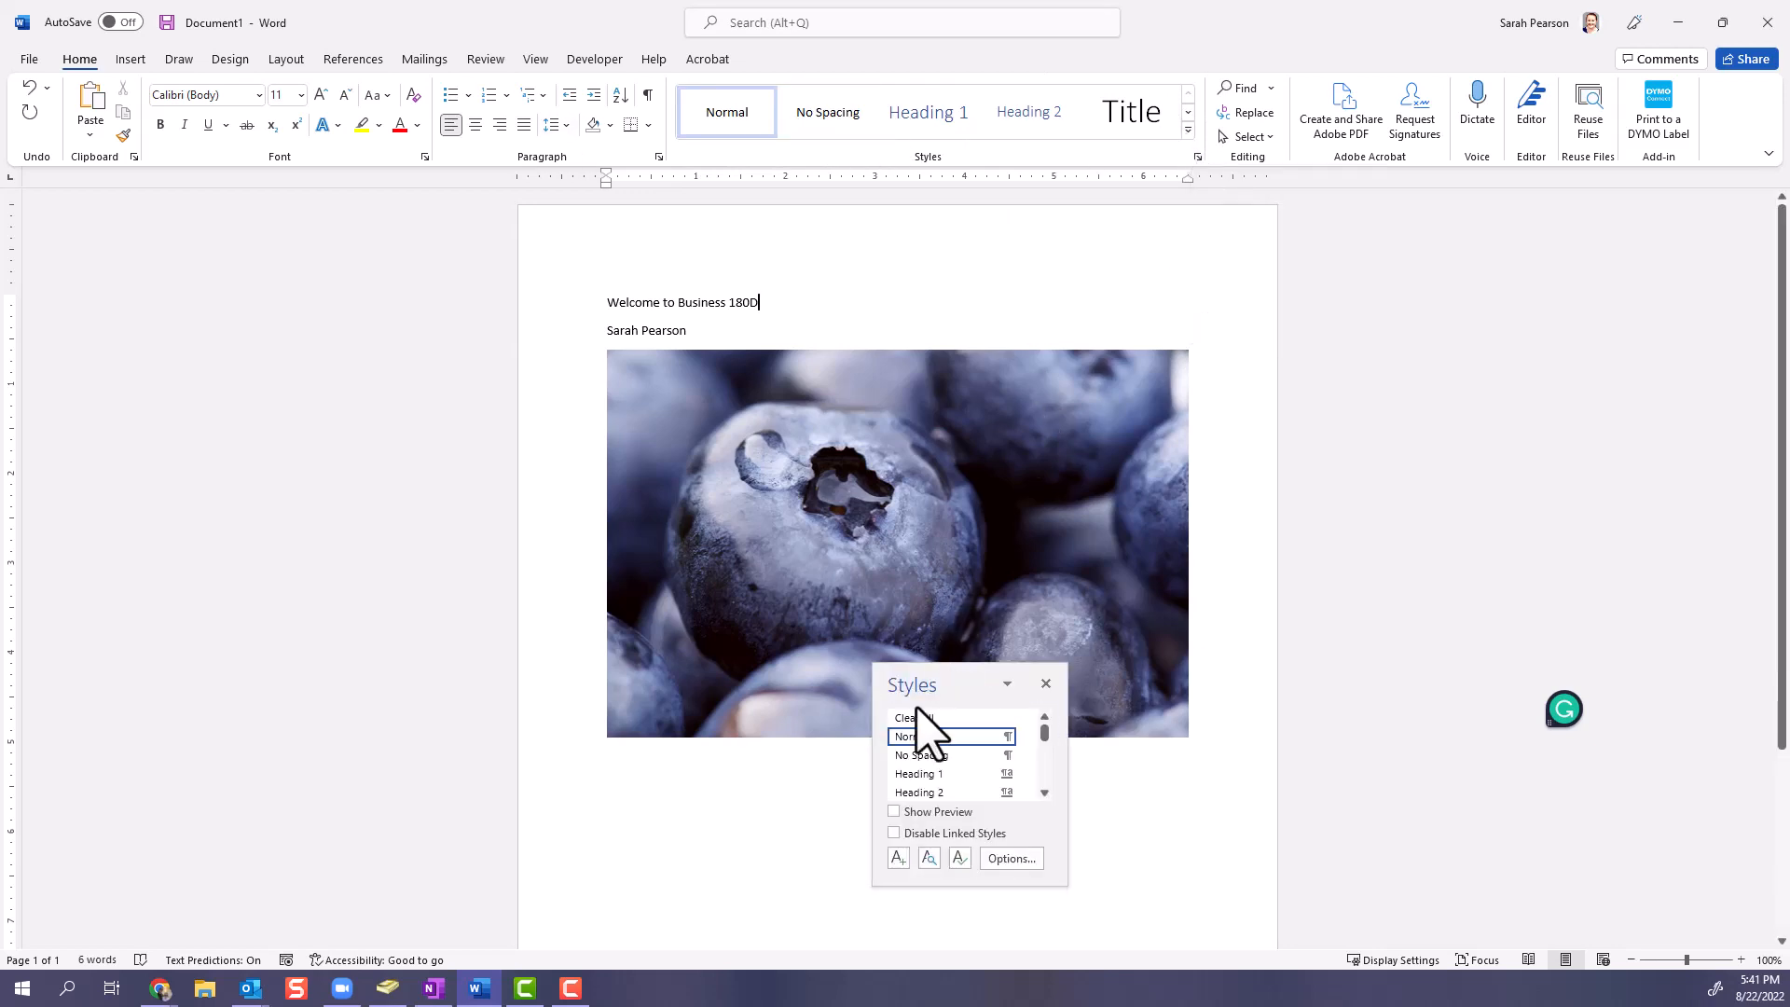
{"action": "left_click_drag", "start_coordinate": [925, 689], "coordinate": [965, 279]}
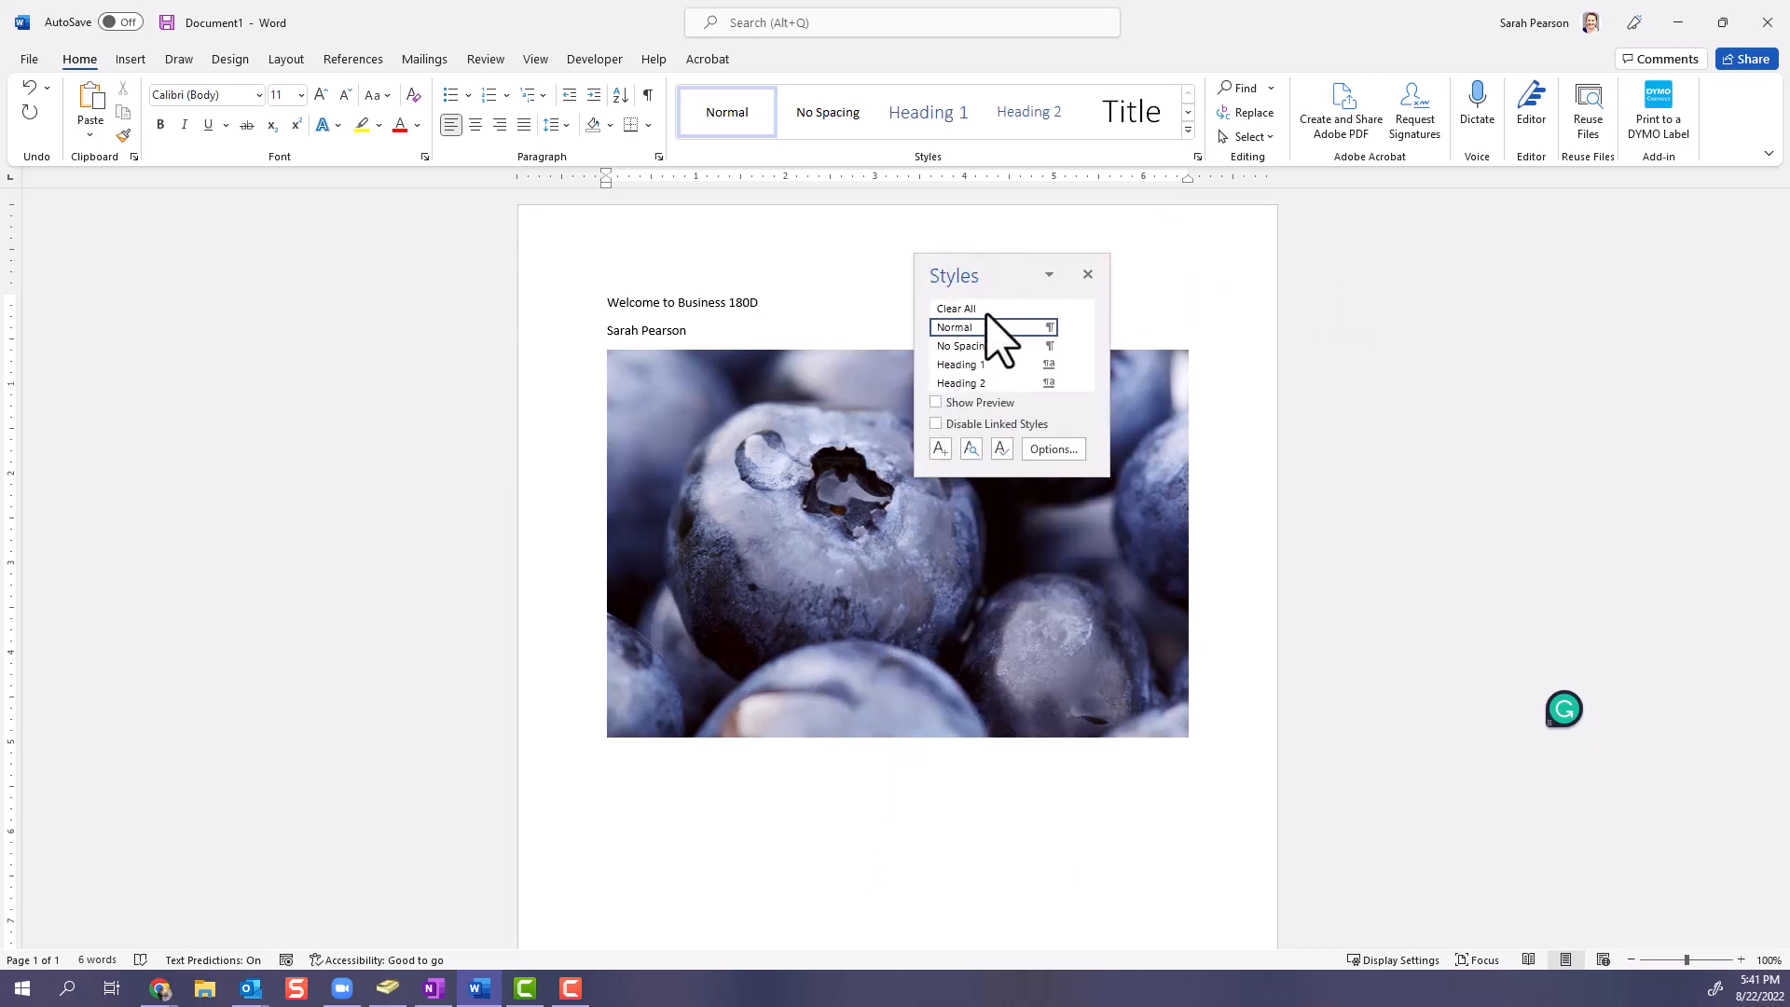
{"action": "left_click_drag", "start_coordinate": [1003, 272], "coordinate": [995, 253]}
{"action": "left_click", "coordinate": [1035, 257]}
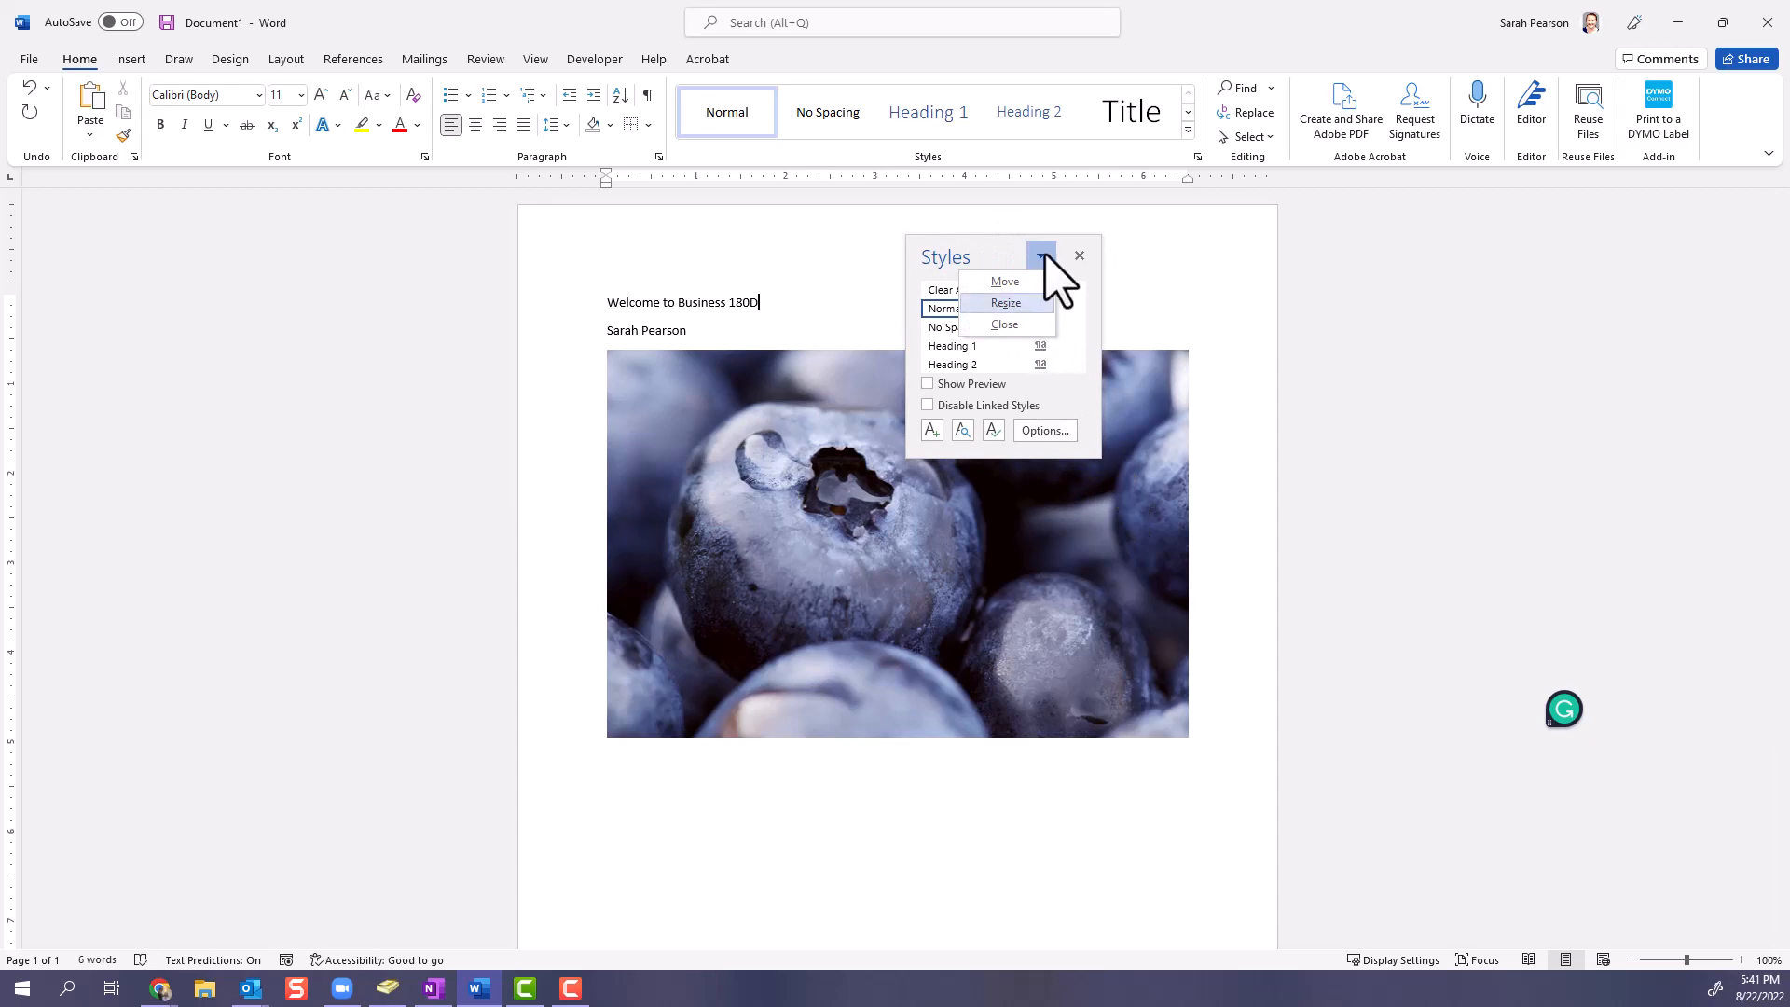
{"action": "left_click", "coordinate": [1079, 252]}
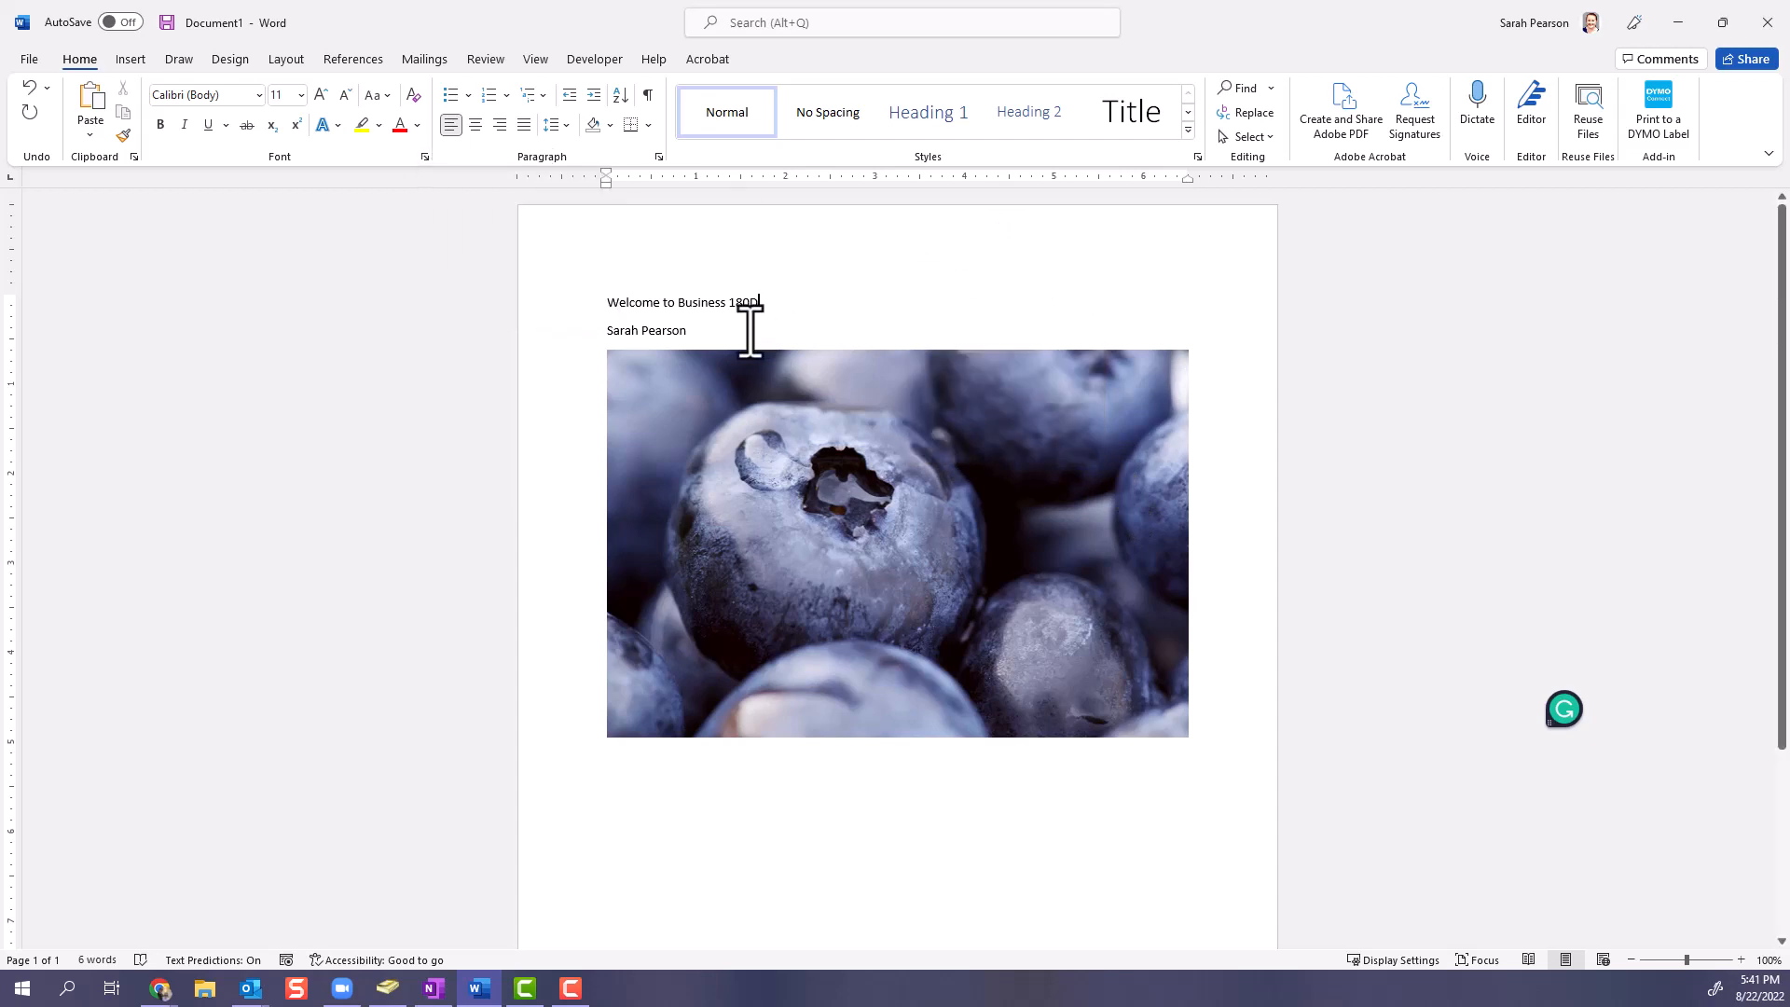
- Examine the text effects and stylistic sets available for the two selected text lines without applying any
{"action": "left_click_drag", "start_coordinate": [747, 319], "coordinate": [620, 313]}
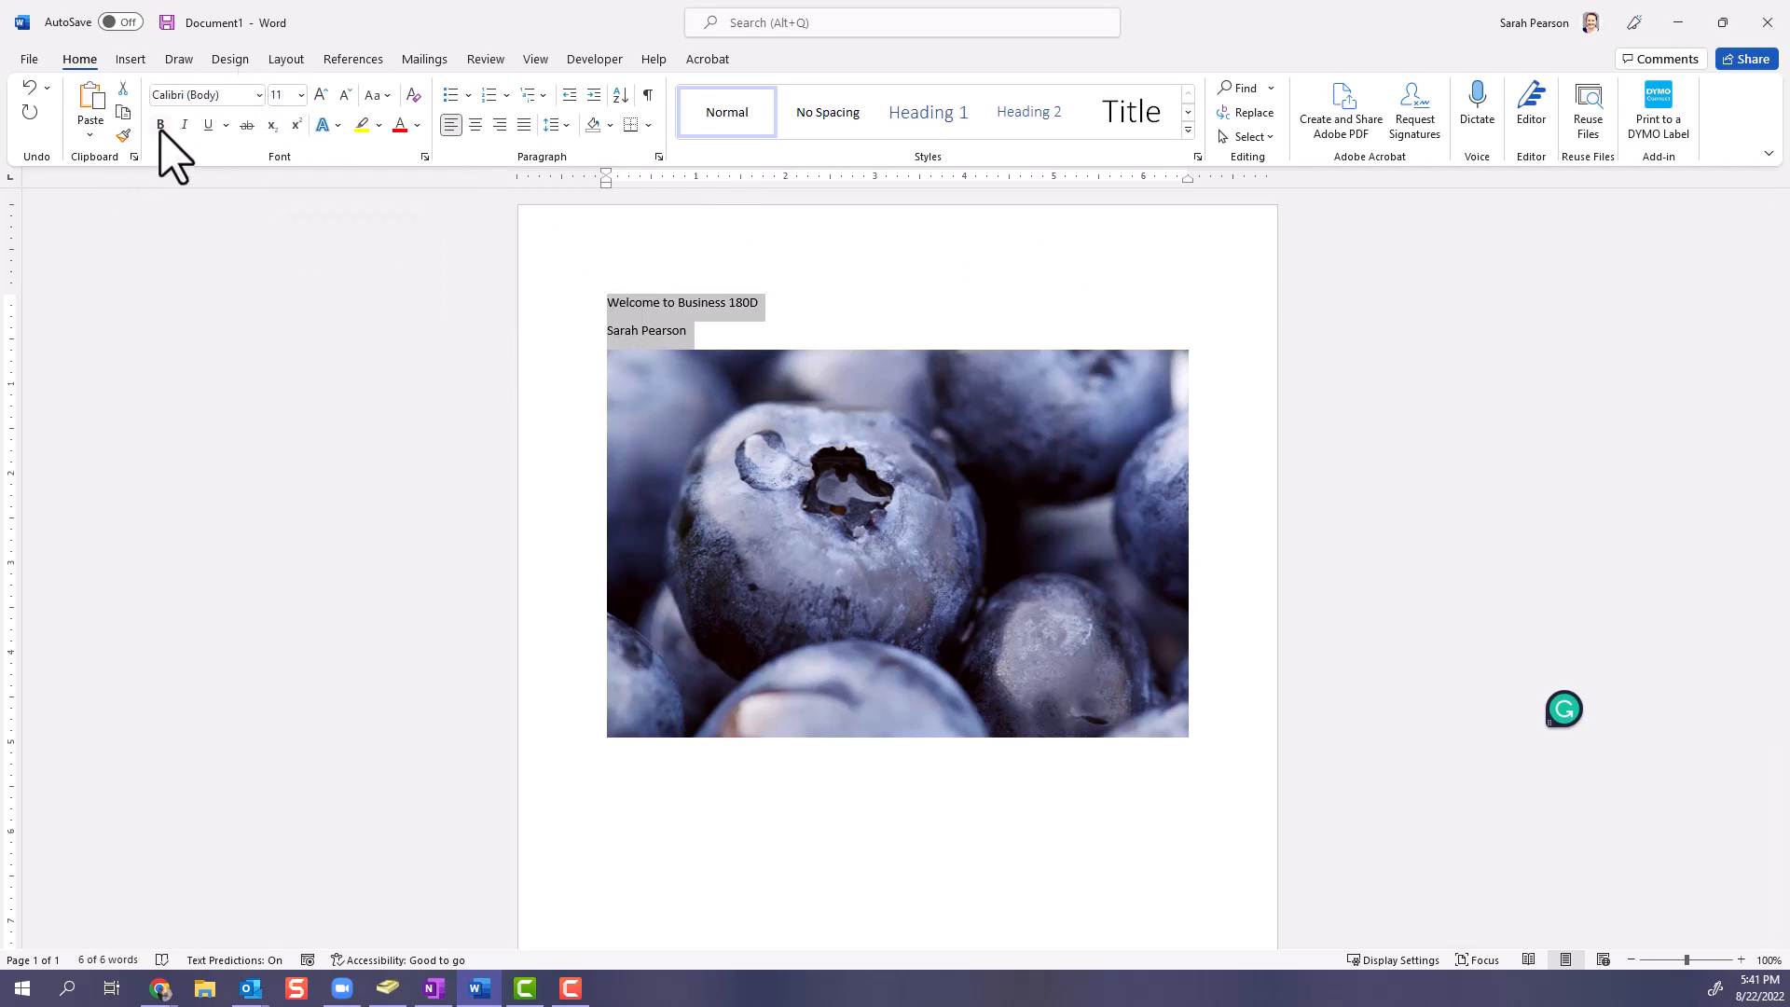
{"action": "left_click", "coordinate": [340, 130]}
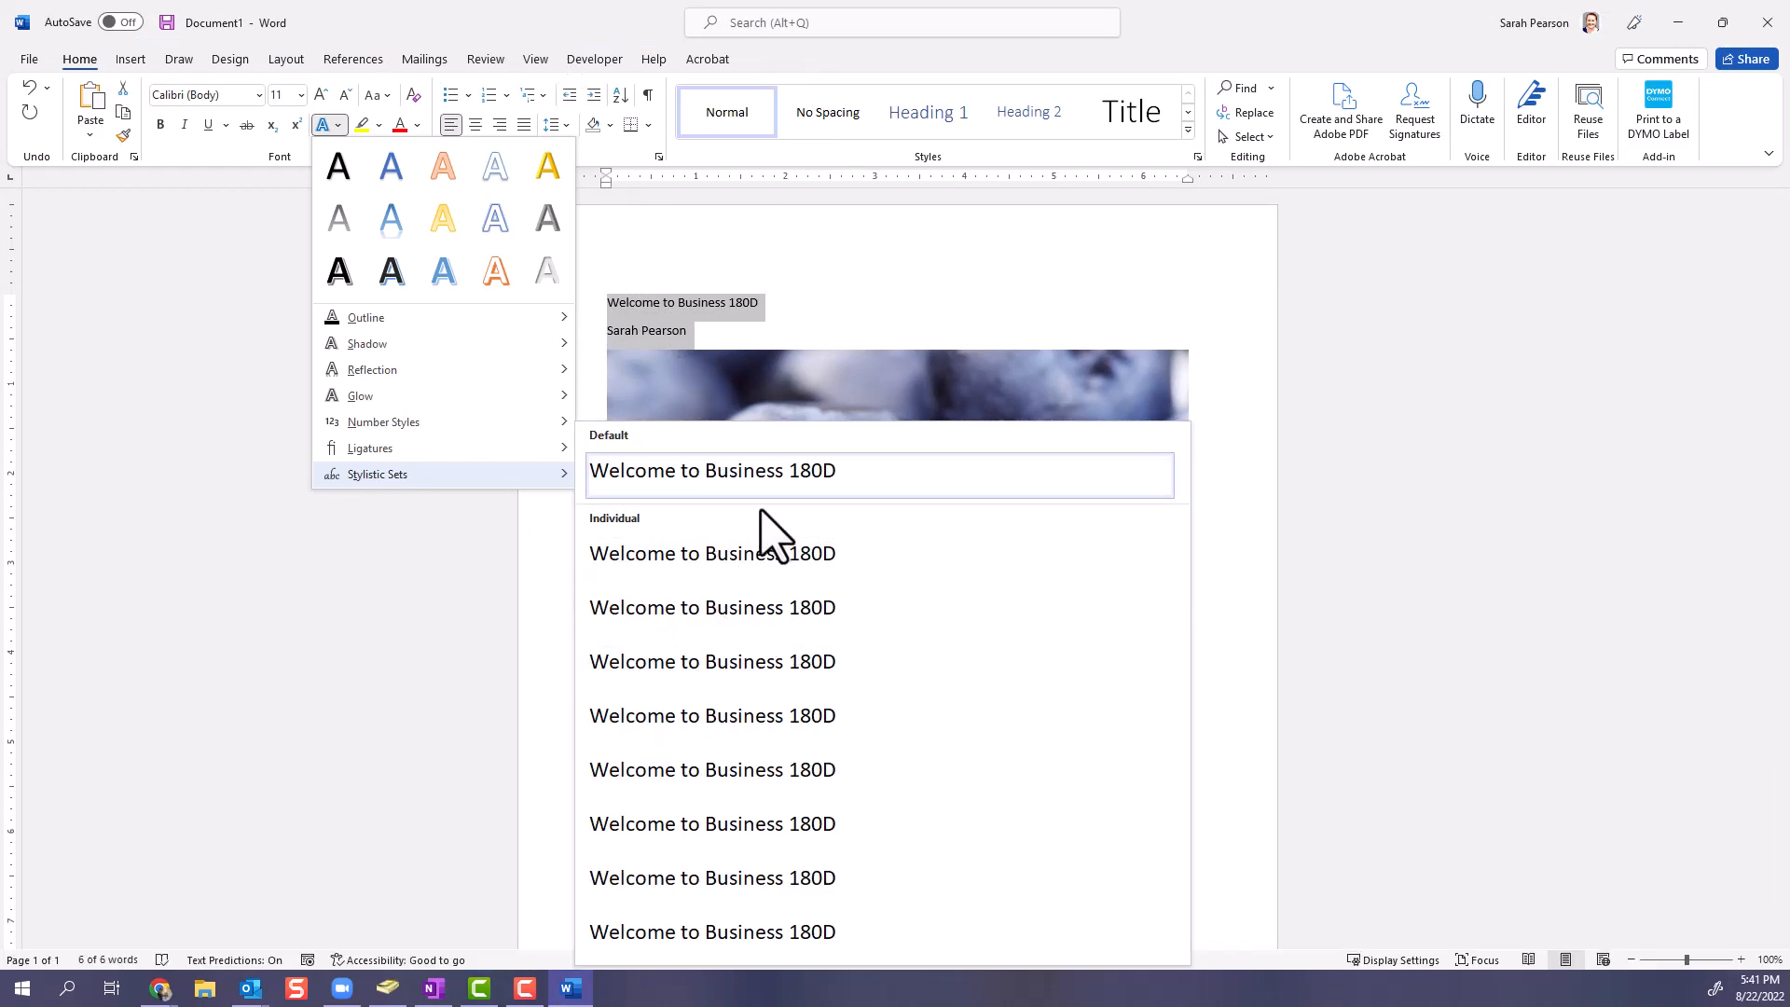
{"action": "left_click", "coordinate": [402, 575]}
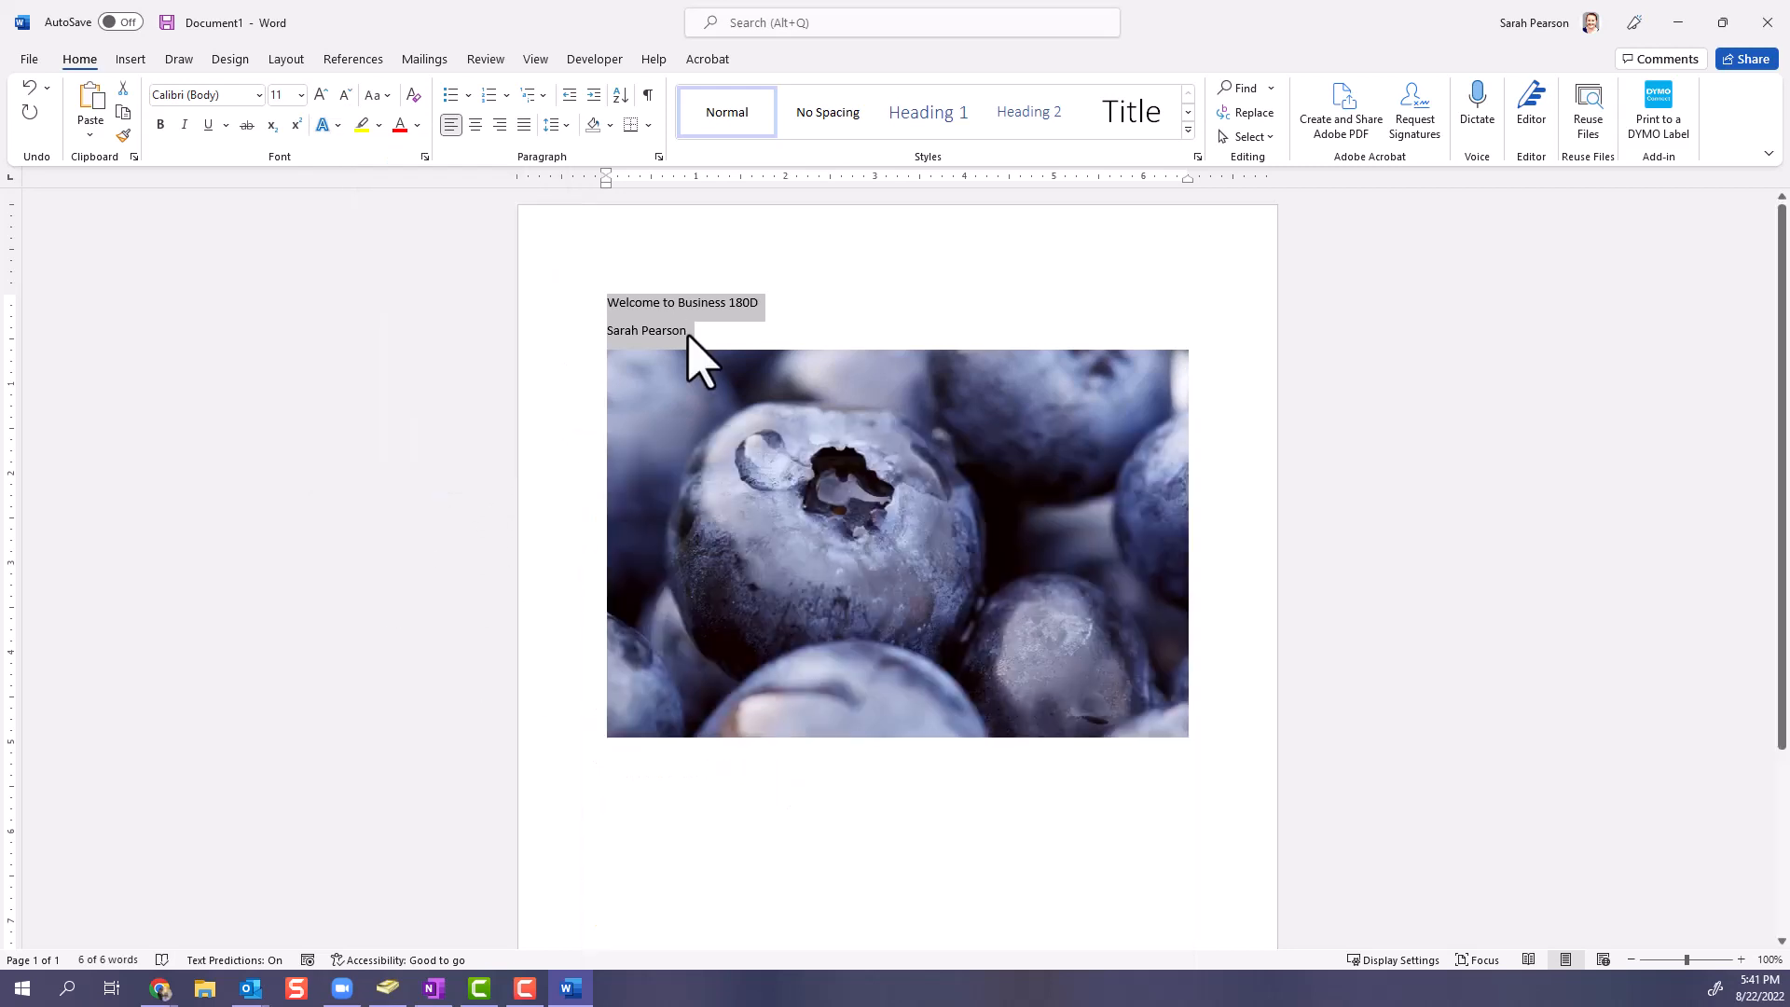
- Examine the basic and advanced font settings for the two selected text lines, and close them without changing anything
{"action": "left_click", "coordinate": [424, 156]}
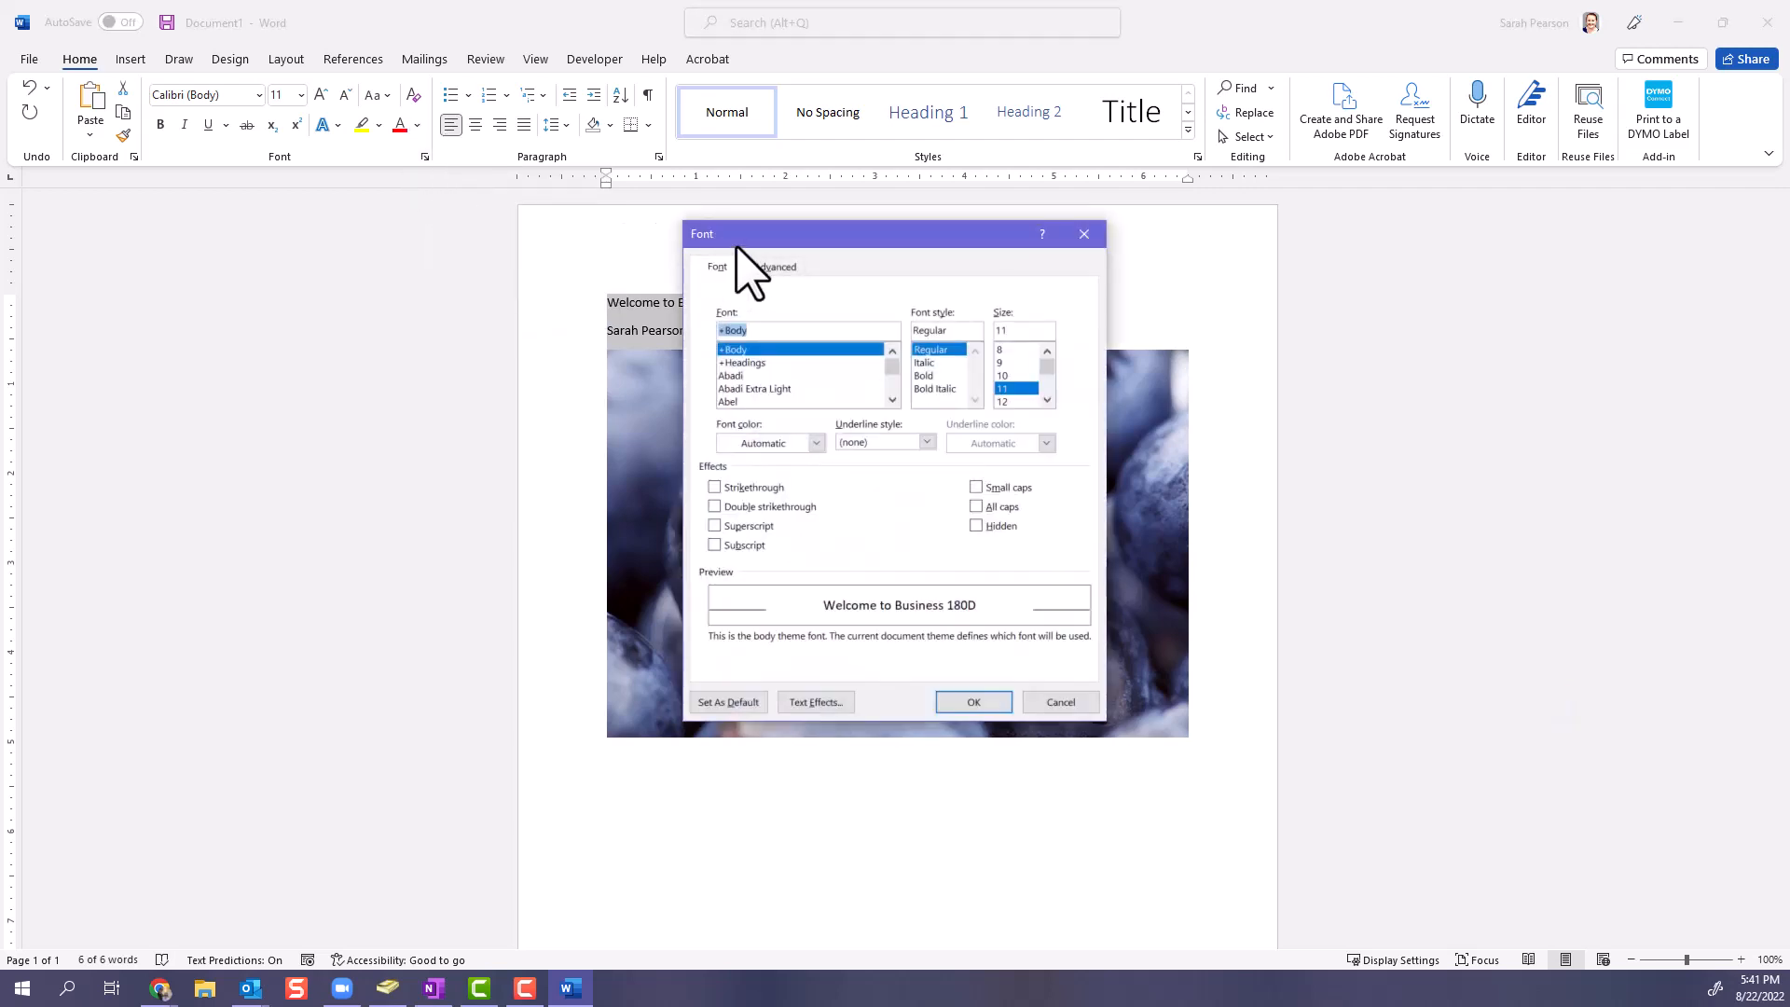
{"action": "left_click_drag", "start_coordinate": [735, 243], "coordinate": [669, 187]}
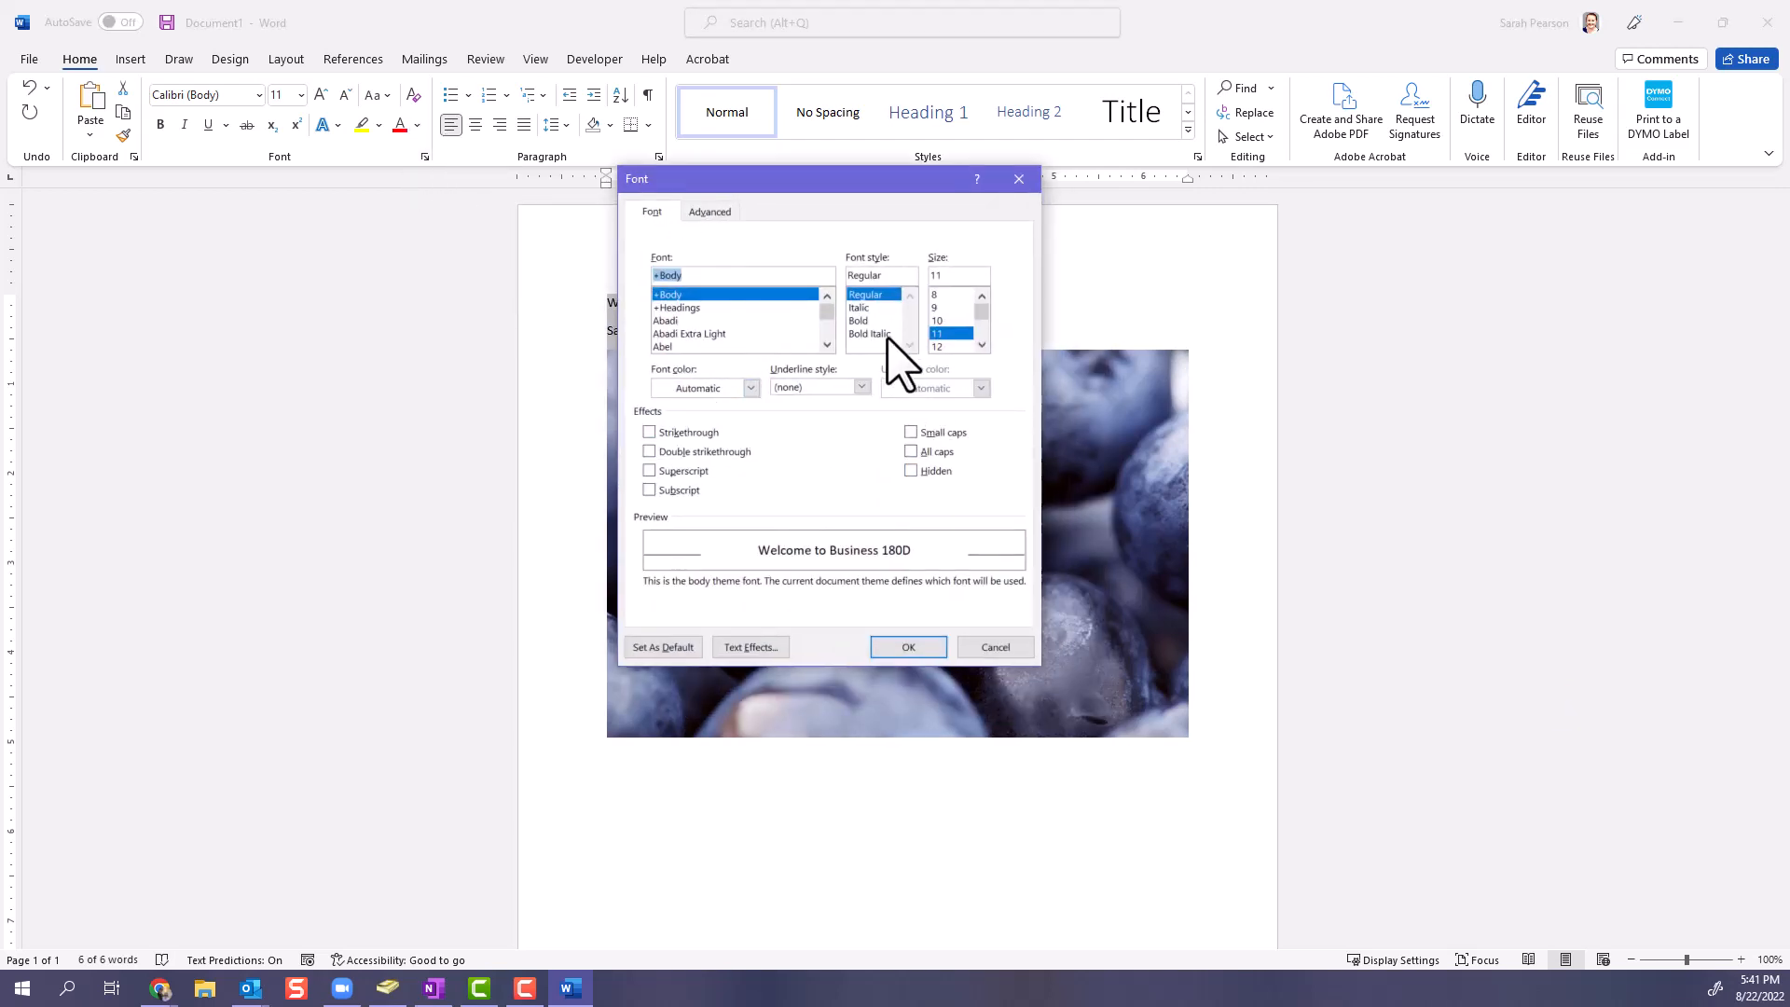
{"action": "left_click", "coordinate": [710, 211]}
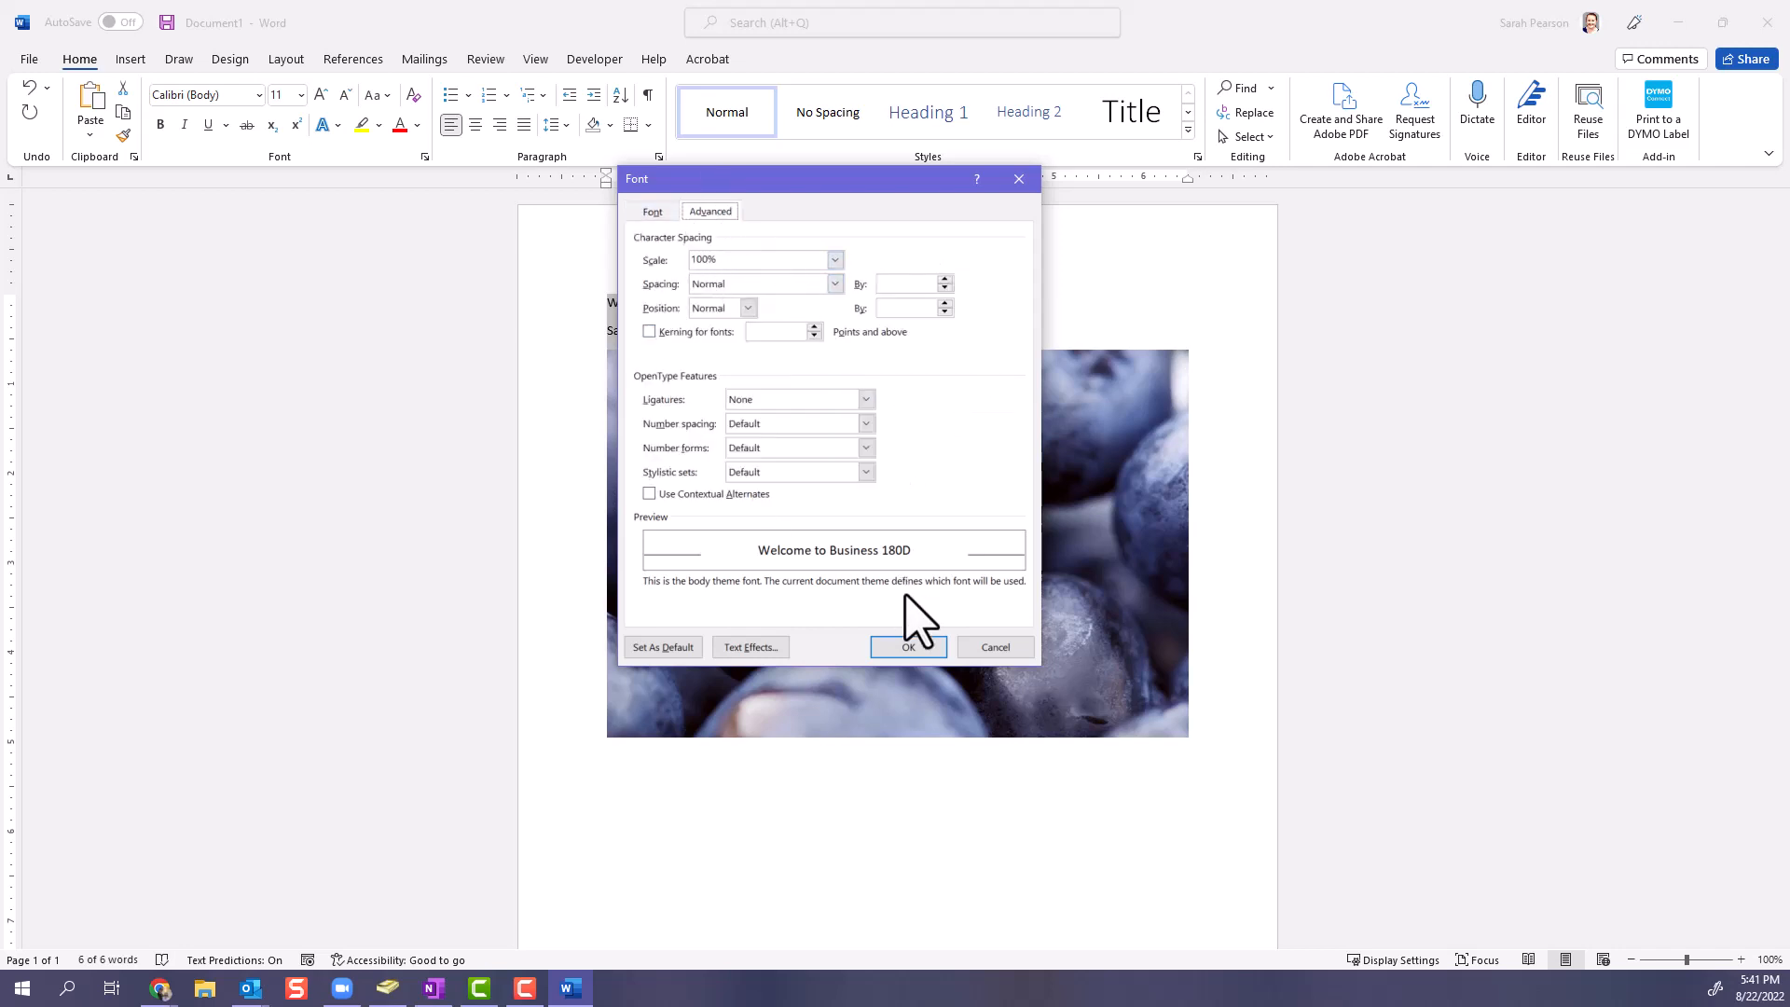
{"action": "left_click", "coordinate": [1020, 179]}
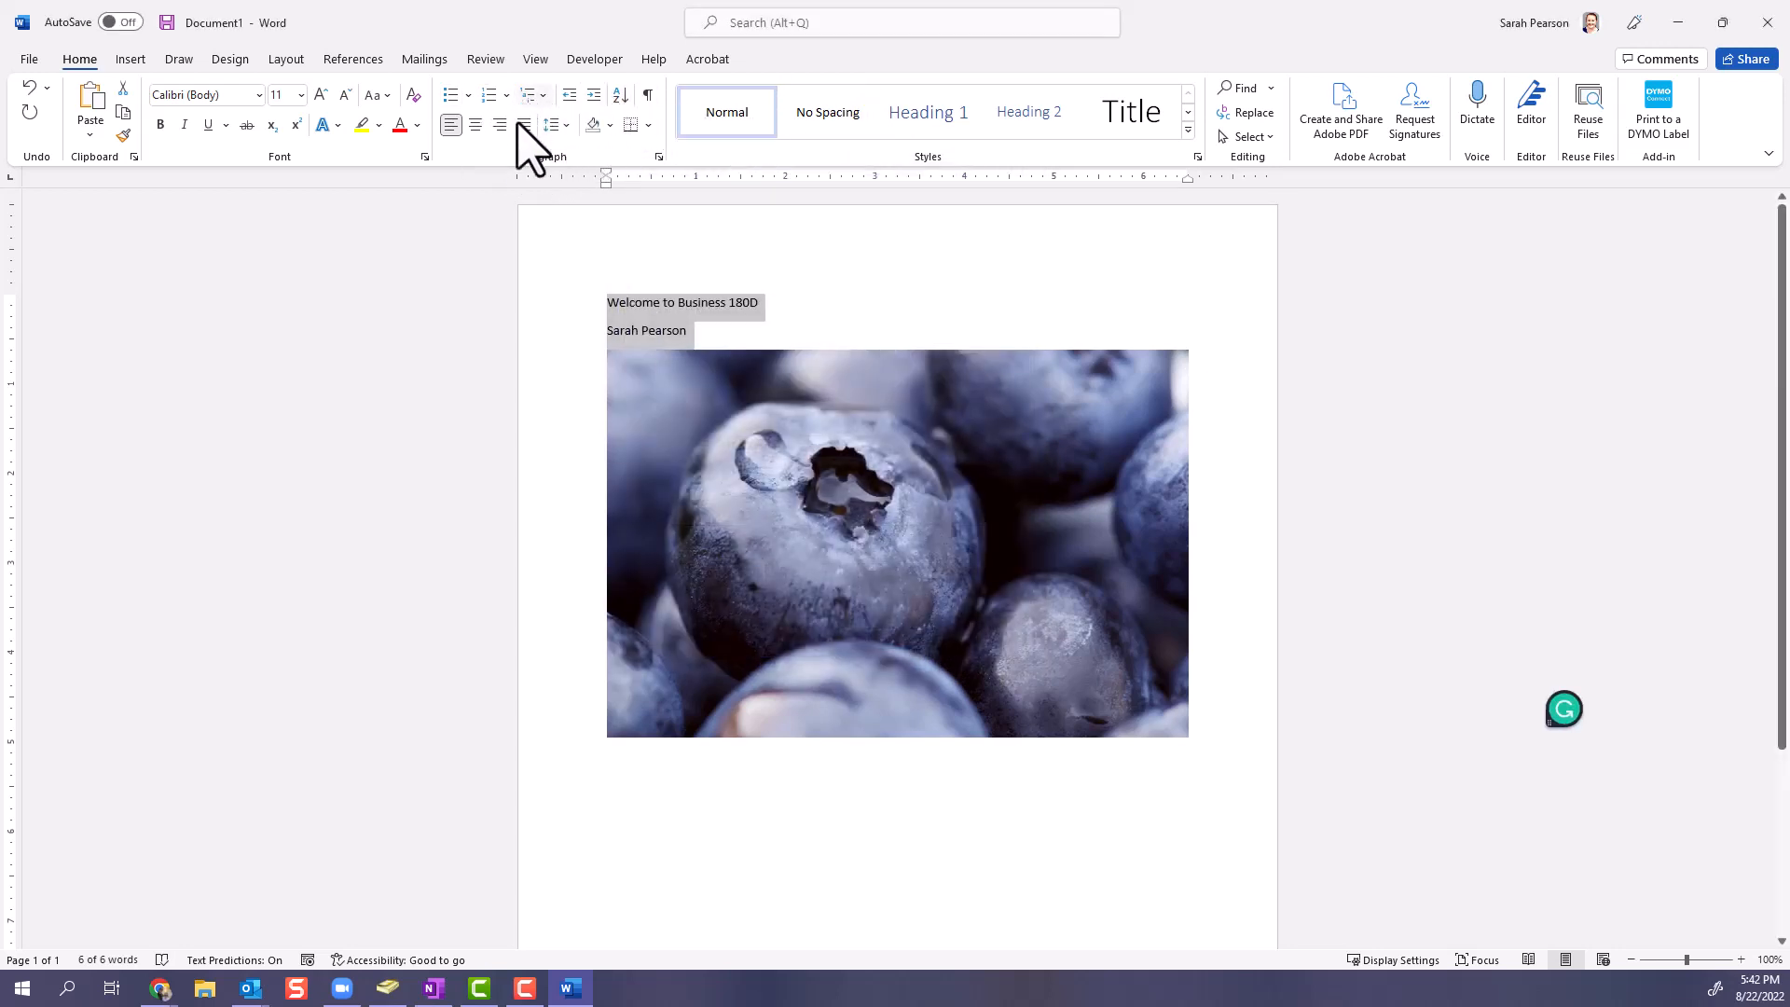
- Examine the paragraph's indent, spacing, line and page break settings without changing them, and deselect the two text lines
{"action": "left_click", "coordinate": [658, 156]}
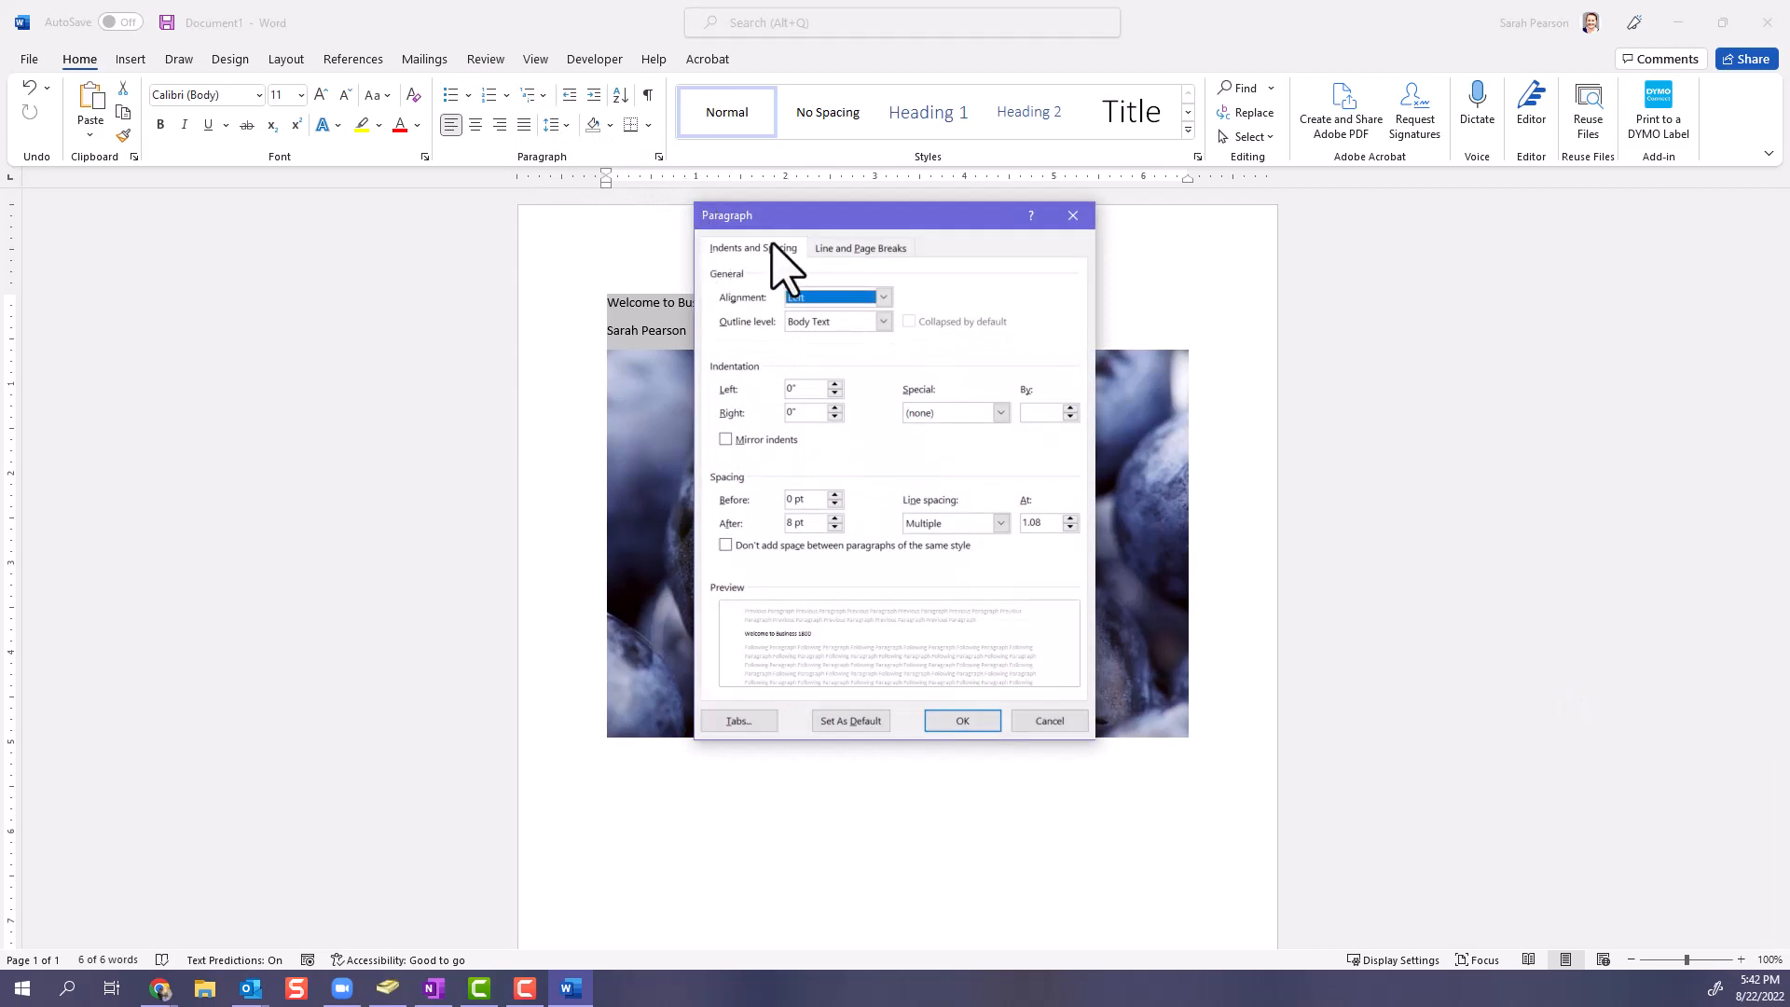
{"action": "left_click", "coordinate": [867, 250]}
{"action": "left_click", "coordinate": [767, 250]}
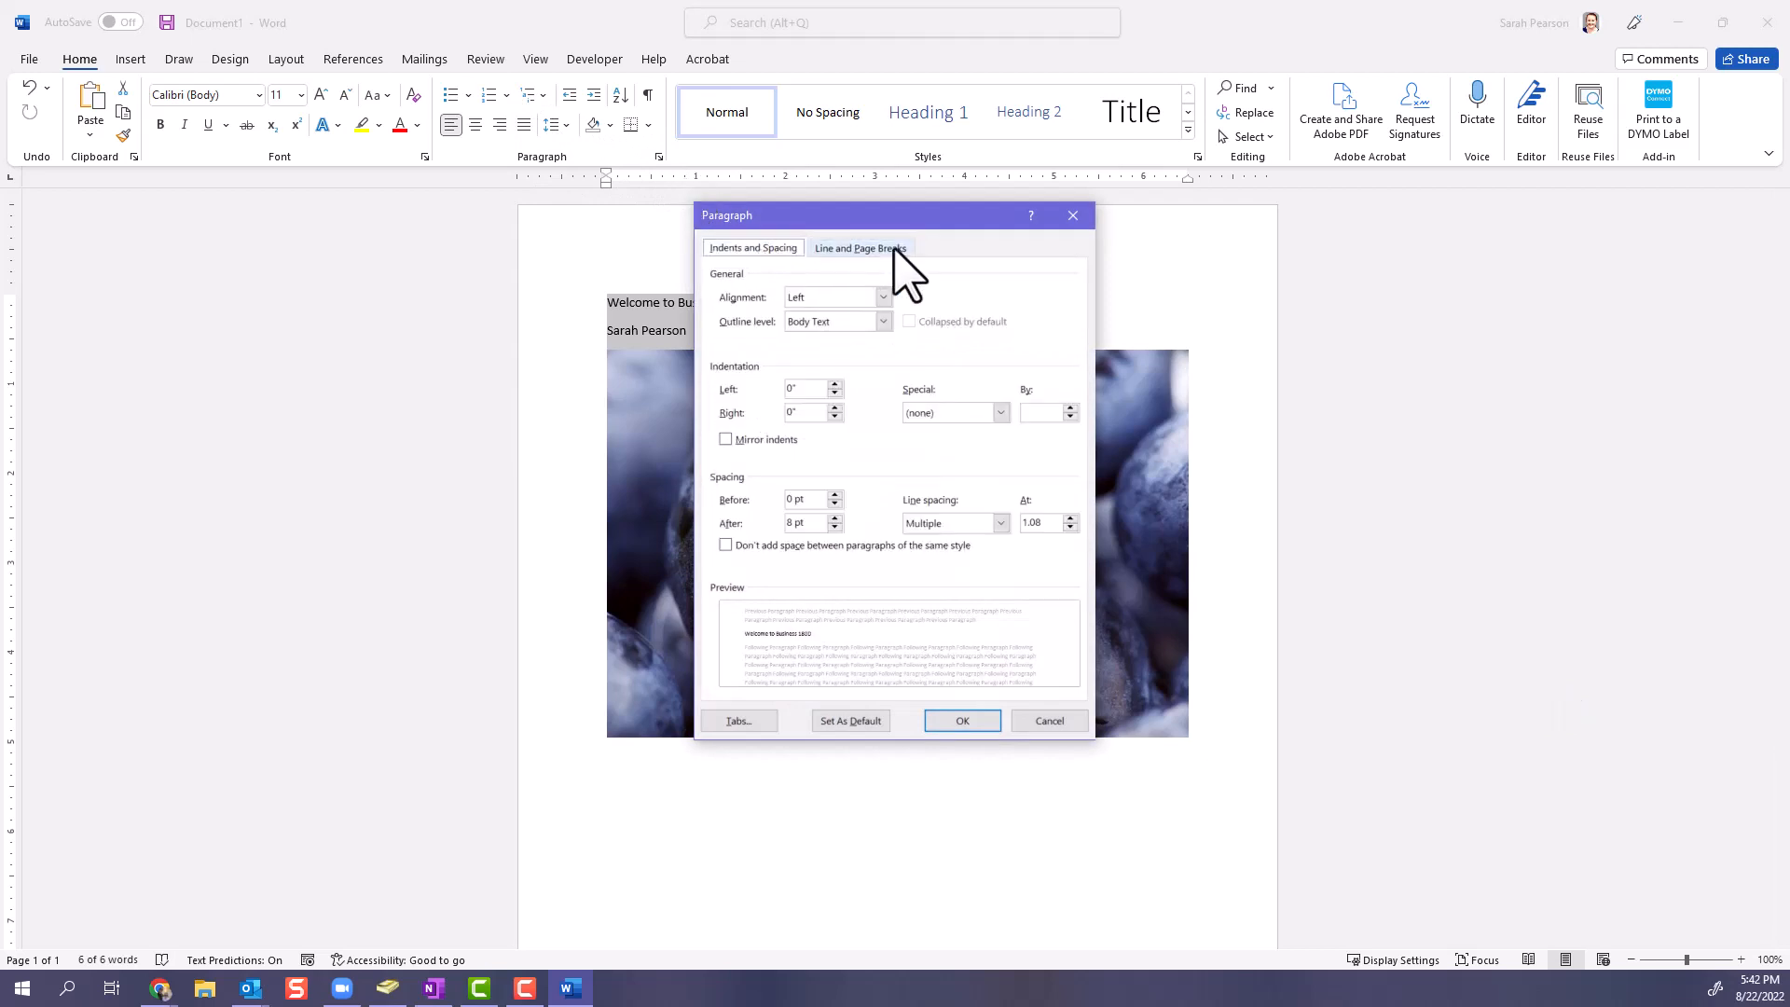
{"action": "left_click", "coordinate": [1073, 216]}
{"action": "left_click", "coordinate": [789, 273]}
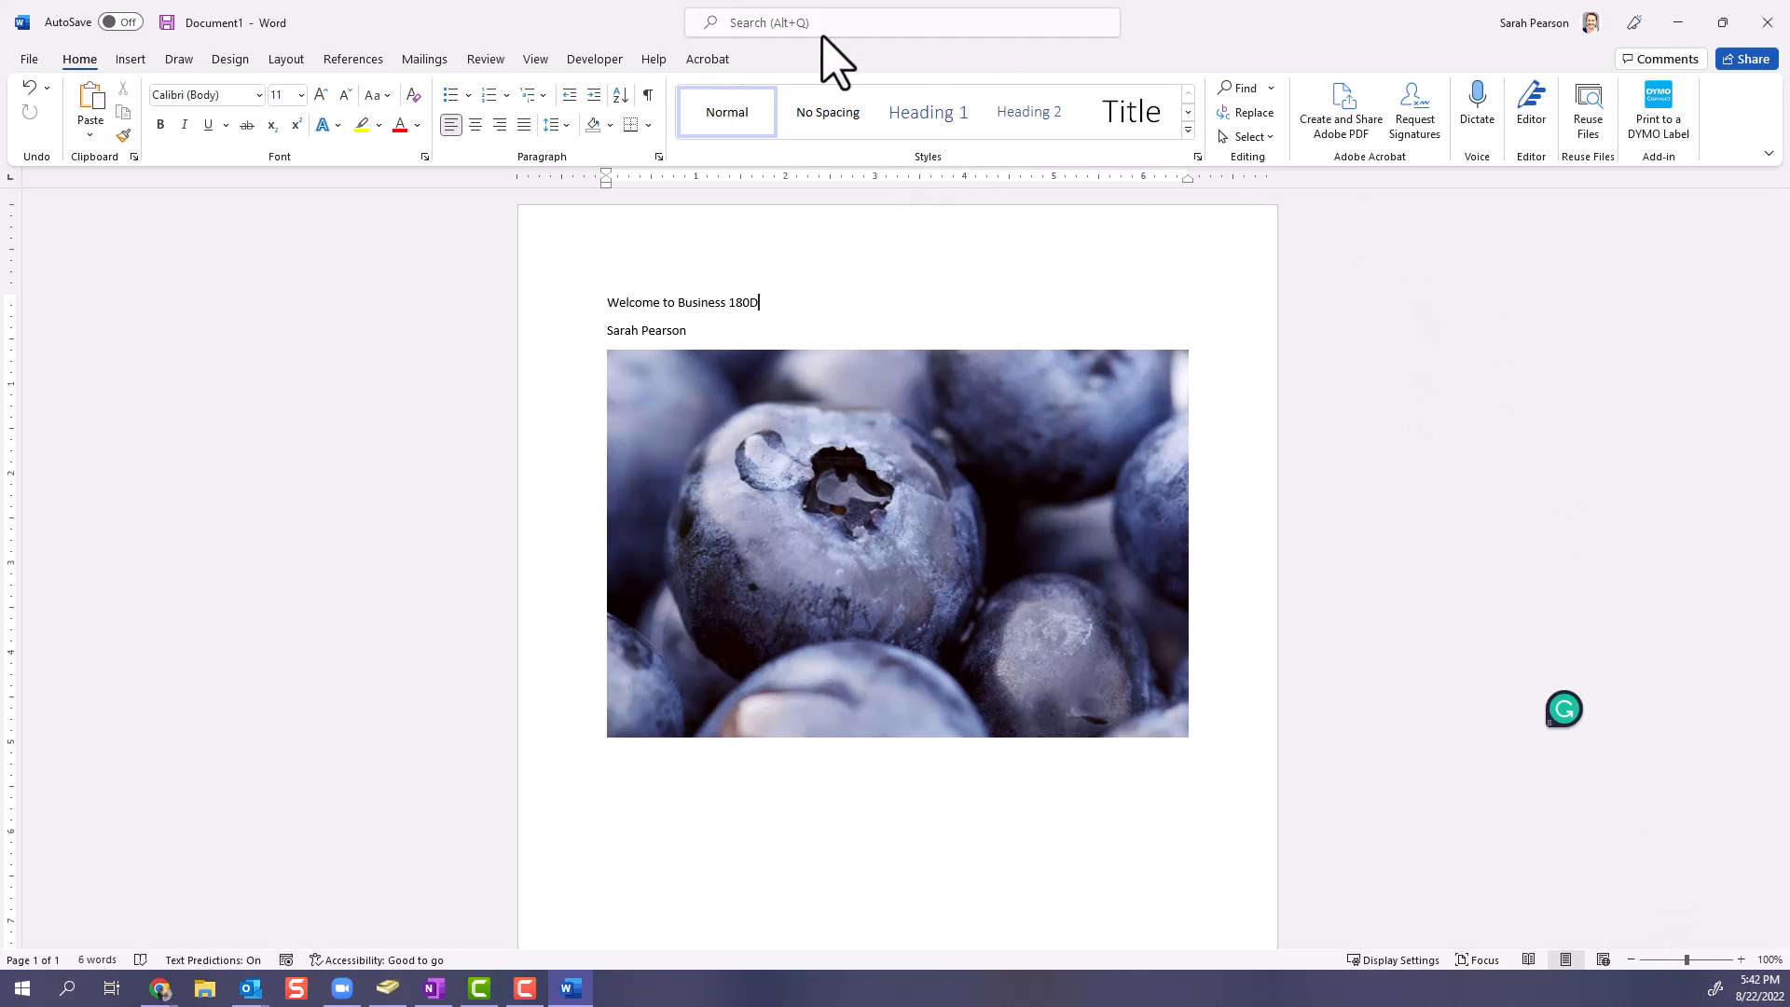
- Set the document zoom to 164% and look over the enlarged page
{"action": "left_click", "coordinate": [1695, 959]}
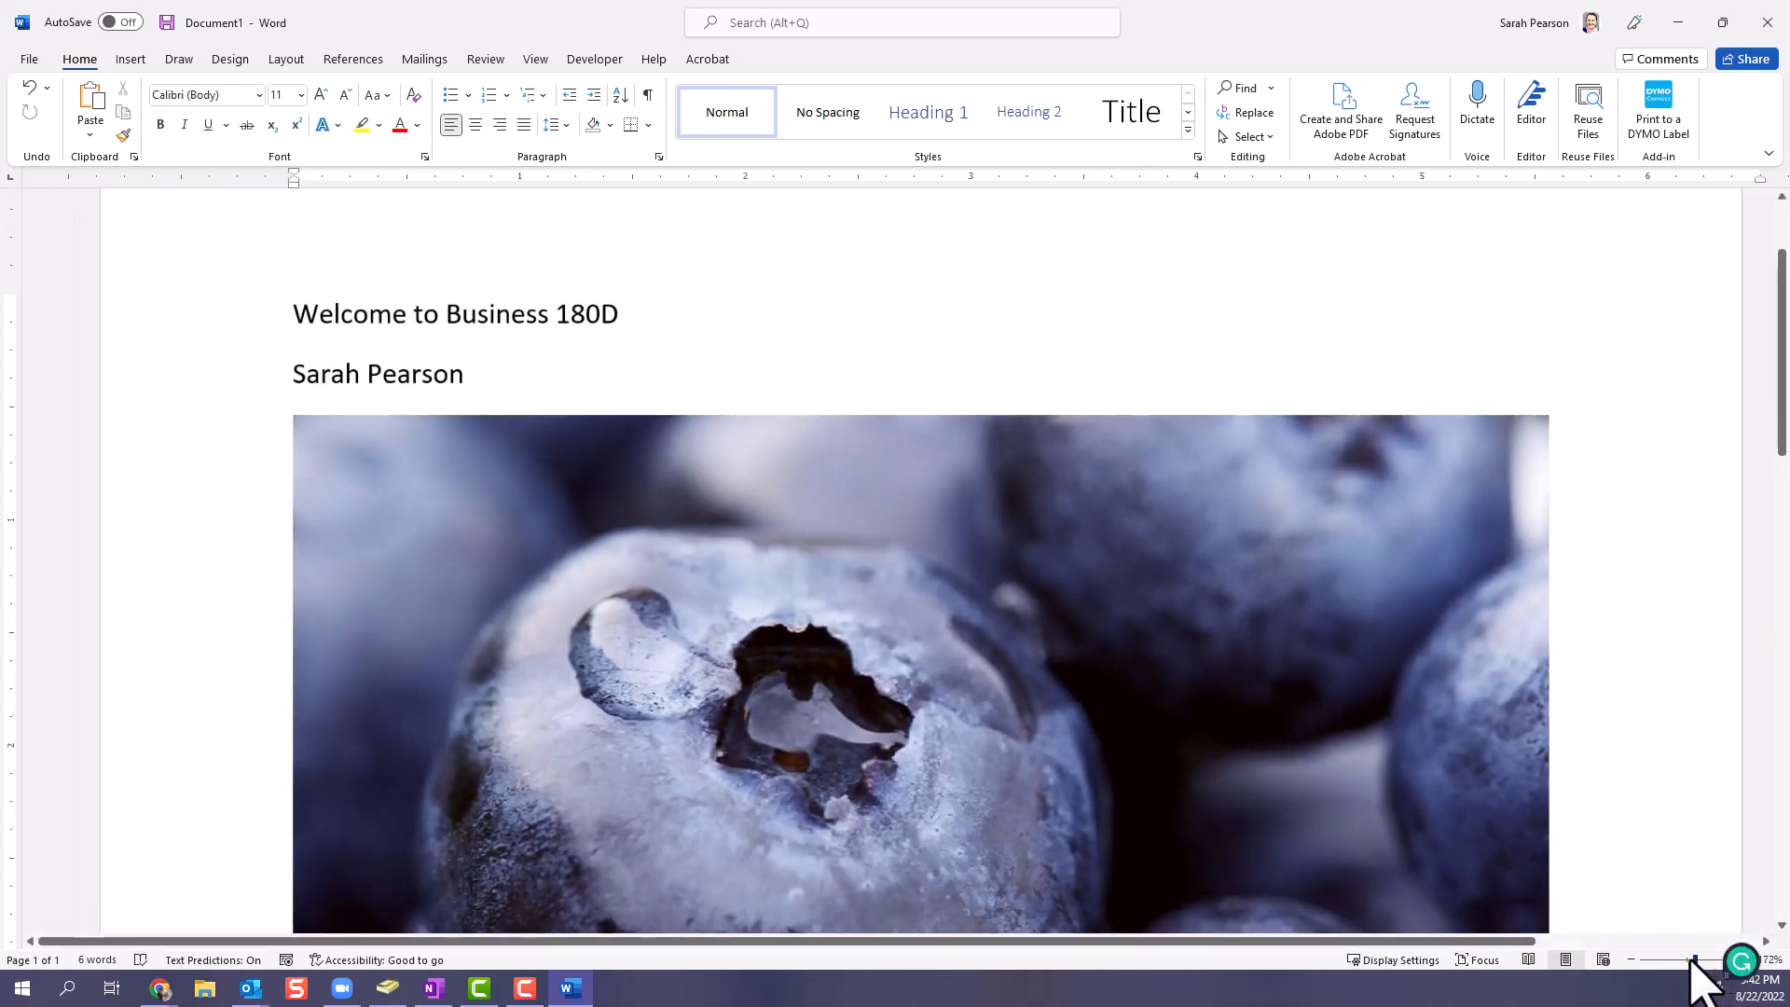
{"action": "mouse_move", "coordinate": [1691, 959]}
{"action": "left_mouse_down"}
{"action": "mouse_move", "coordinate": [1674, 961]}
{"action": "mouse_move", "coordinate": [1718, 960]}
{"action": "mouse_move", "coordinate": [1699, 957]}
{"action": "left_mouse_up"}
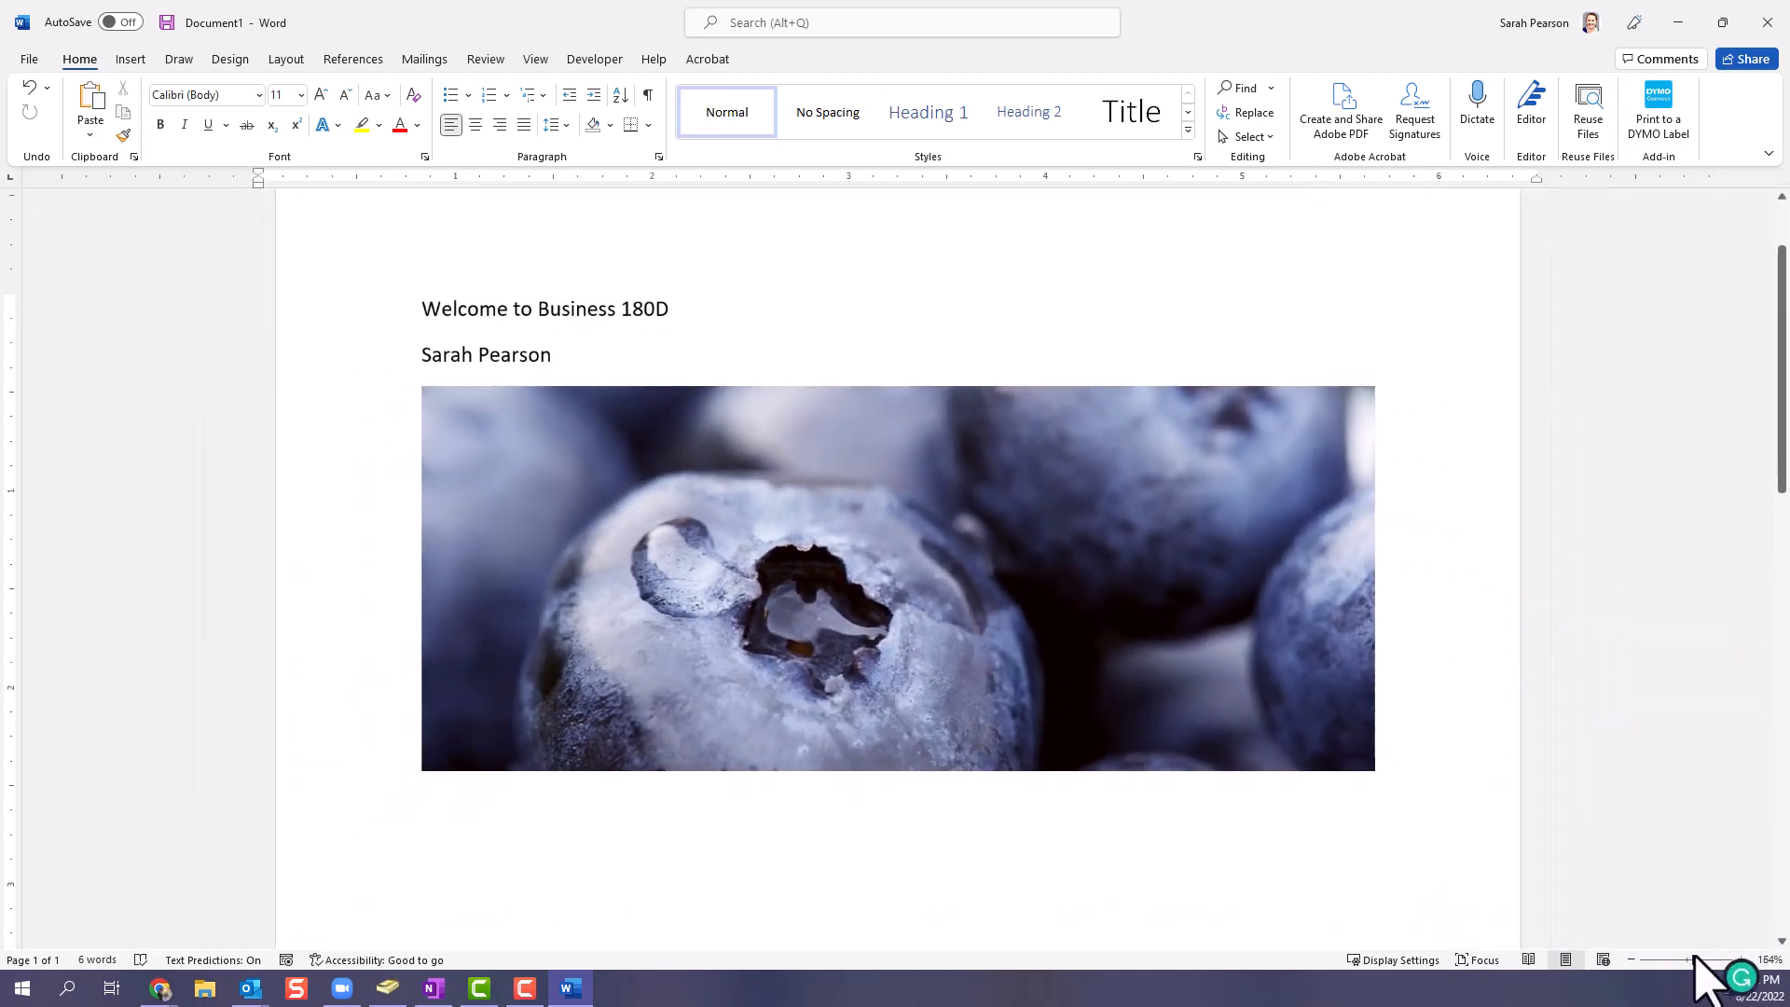
{"action": "scroll", "coordinate": [731, 364], "scroll_direction": "down", "scroll_amount": 3}
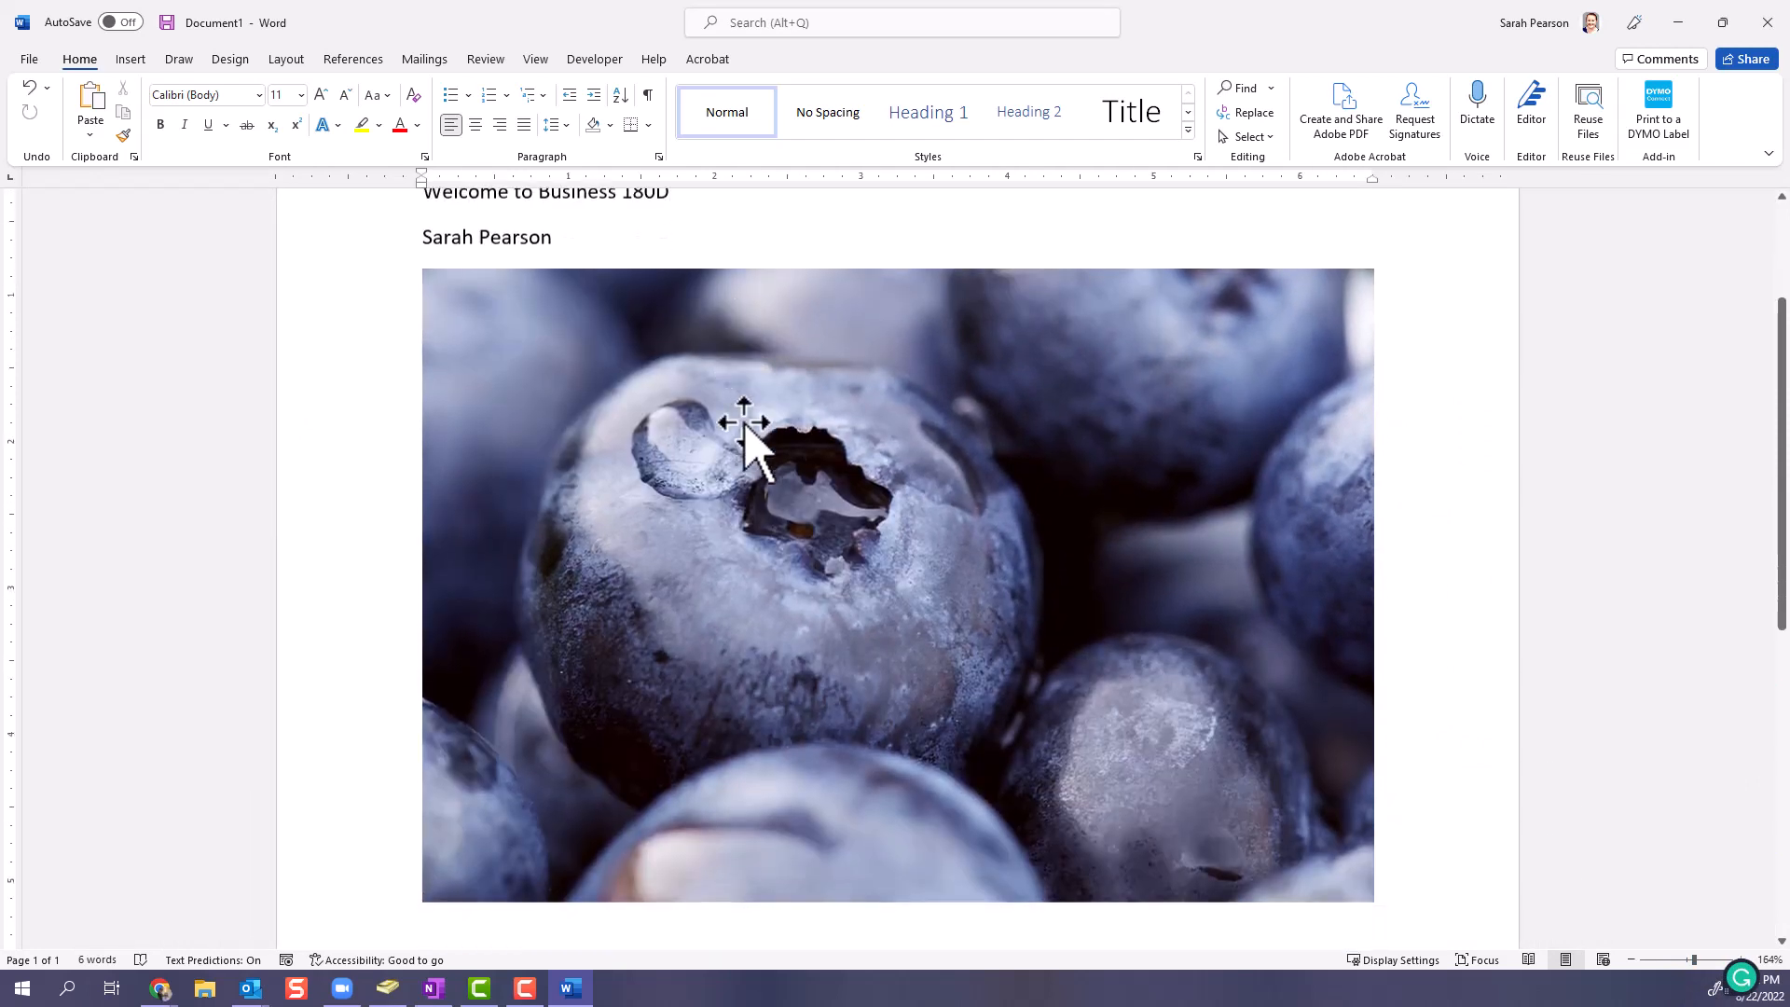
{"action": "scroll", "coordinate": [774, 447], "scroll_direction": "up", "scroll_amount": 1}
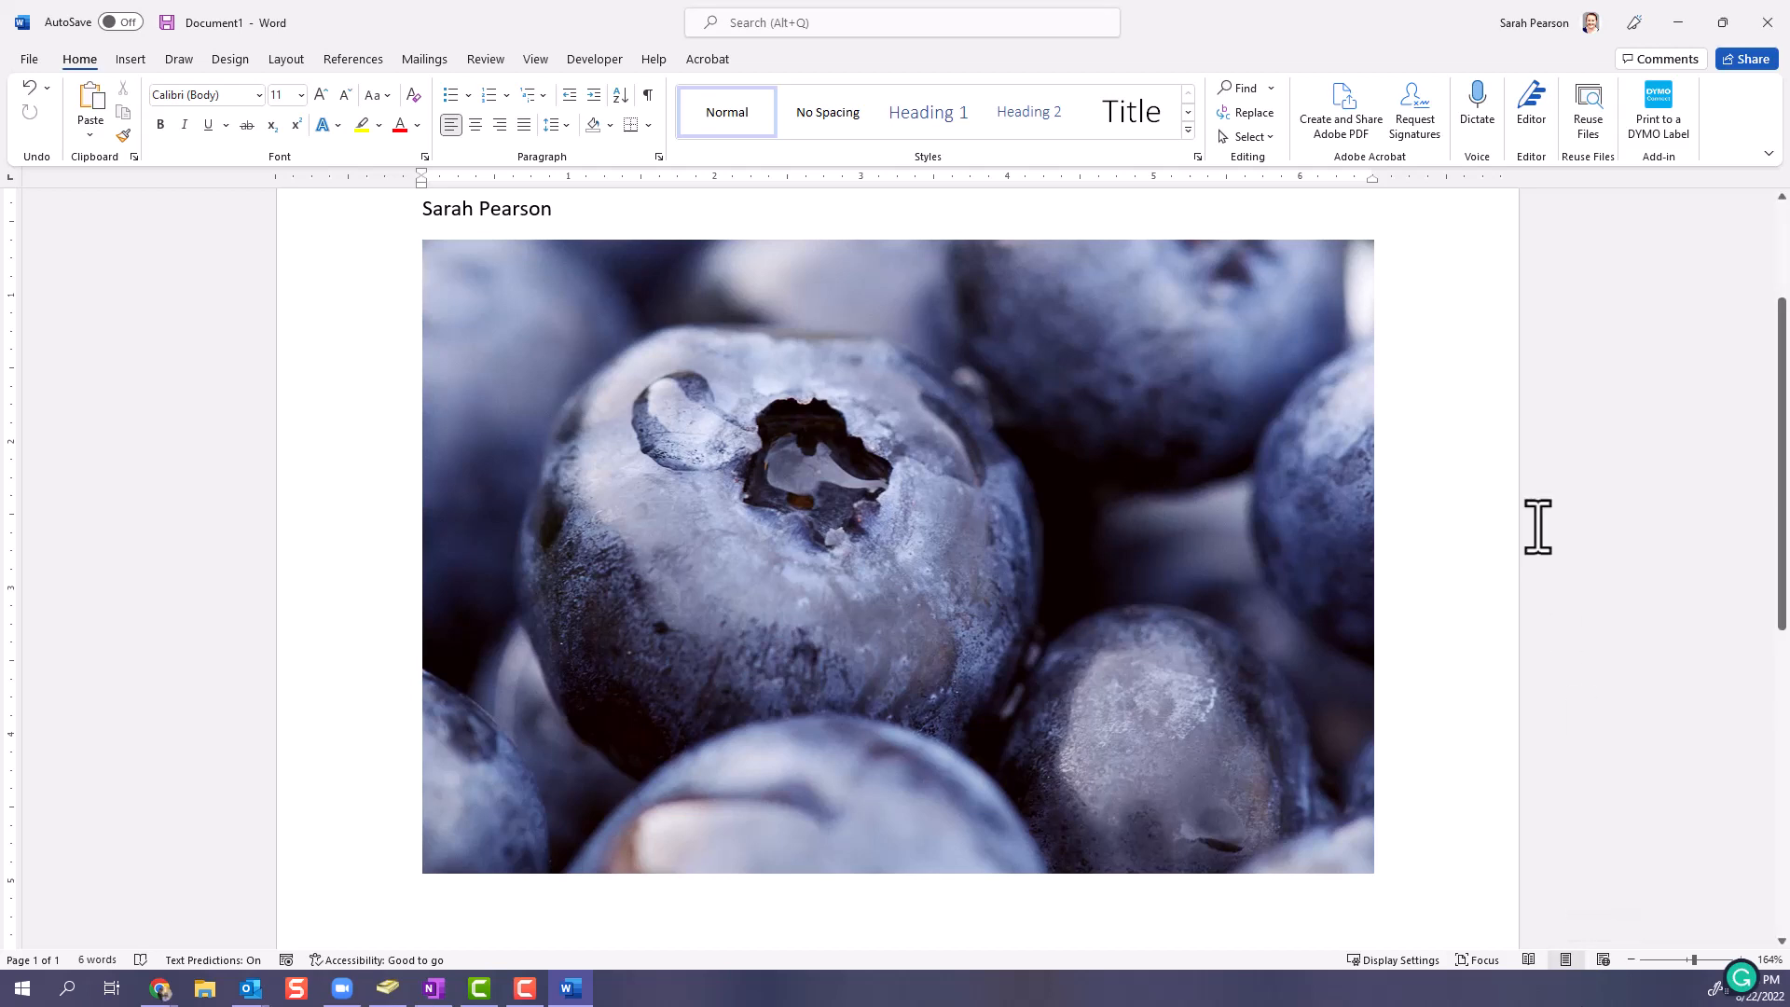
{"action": "scroll", "coordinate": [1535, 523], "scroll_direction": "up", "scroll_amount": 3}
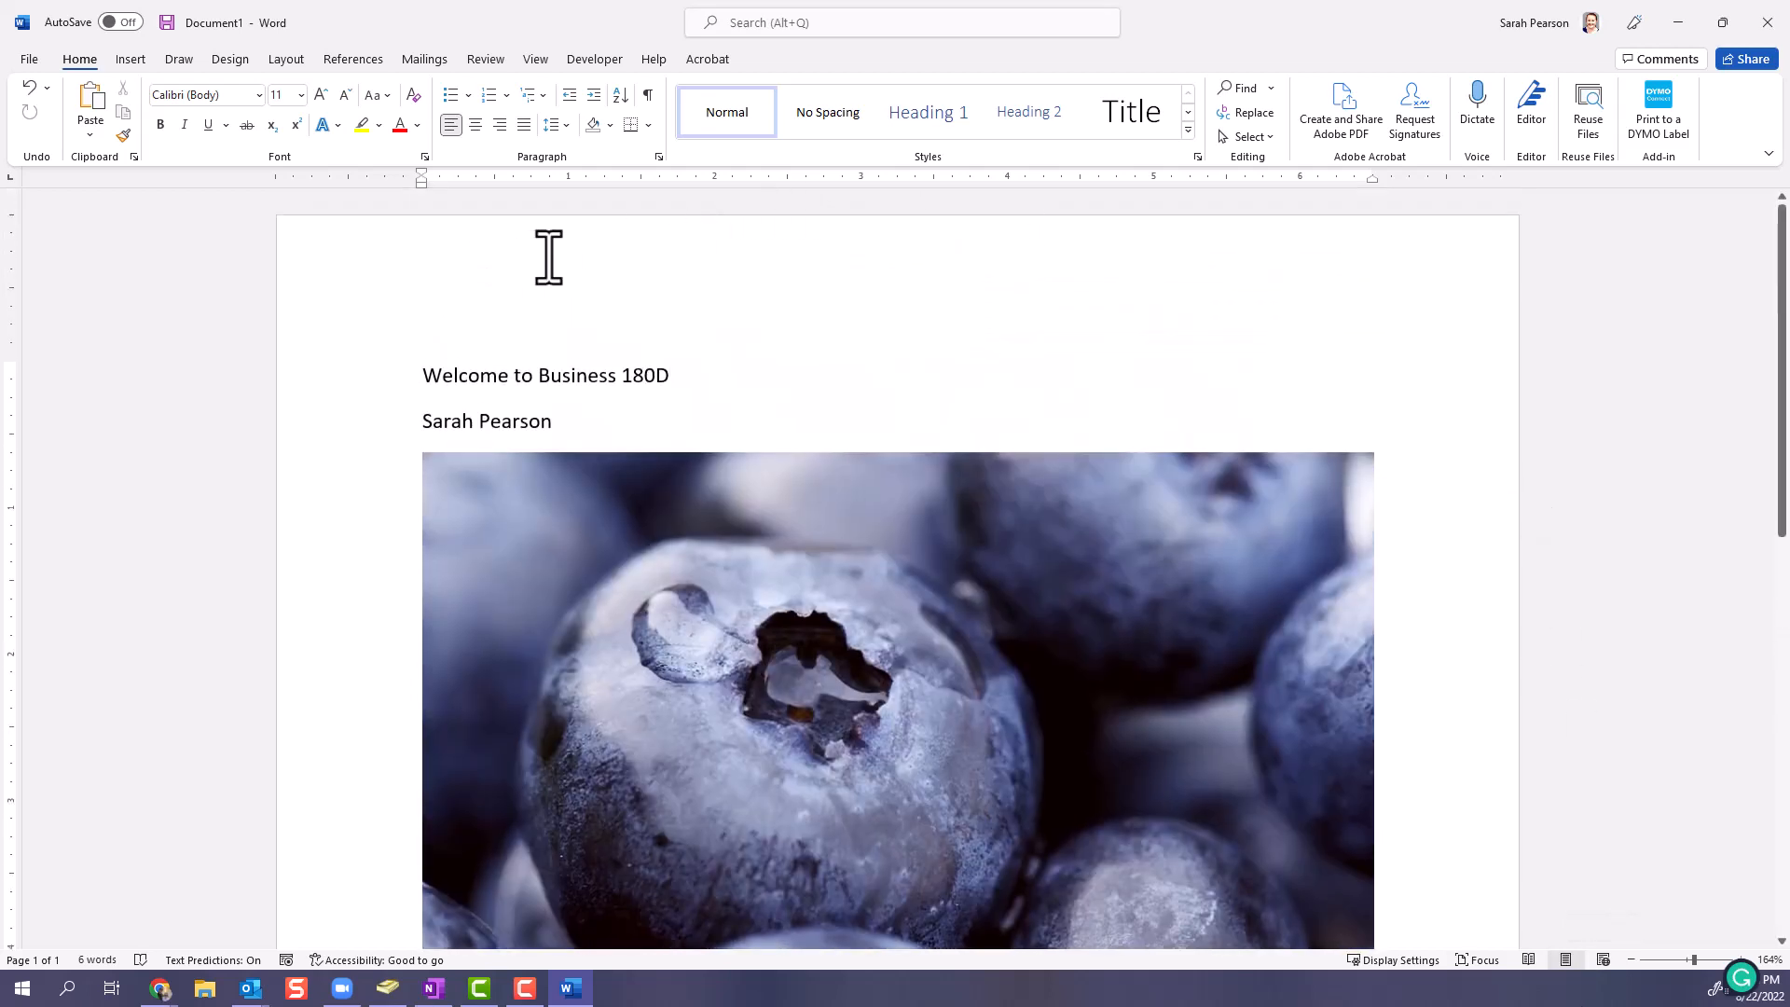
- View the document in Read Mode, check its available tools, and return to Print Layout
{"action": "left_click", "coordinate": [1528, 961]}
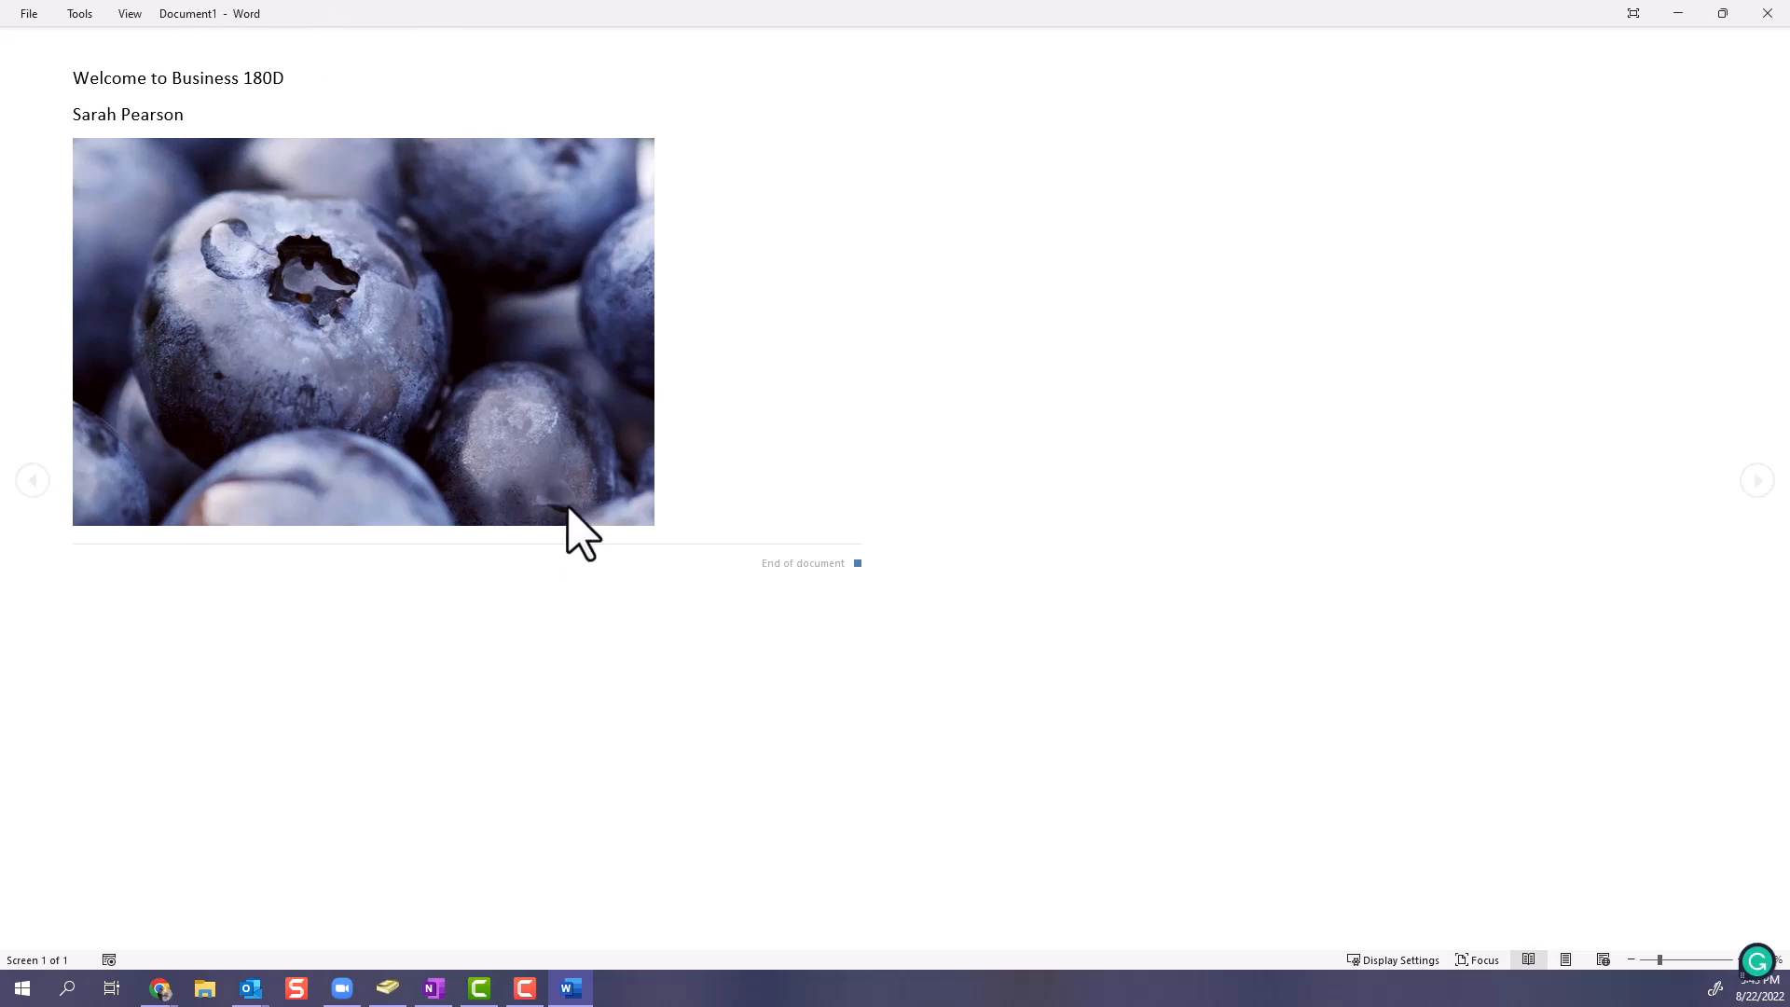
{"action": "left_click", "coordinate": [82, 14]}
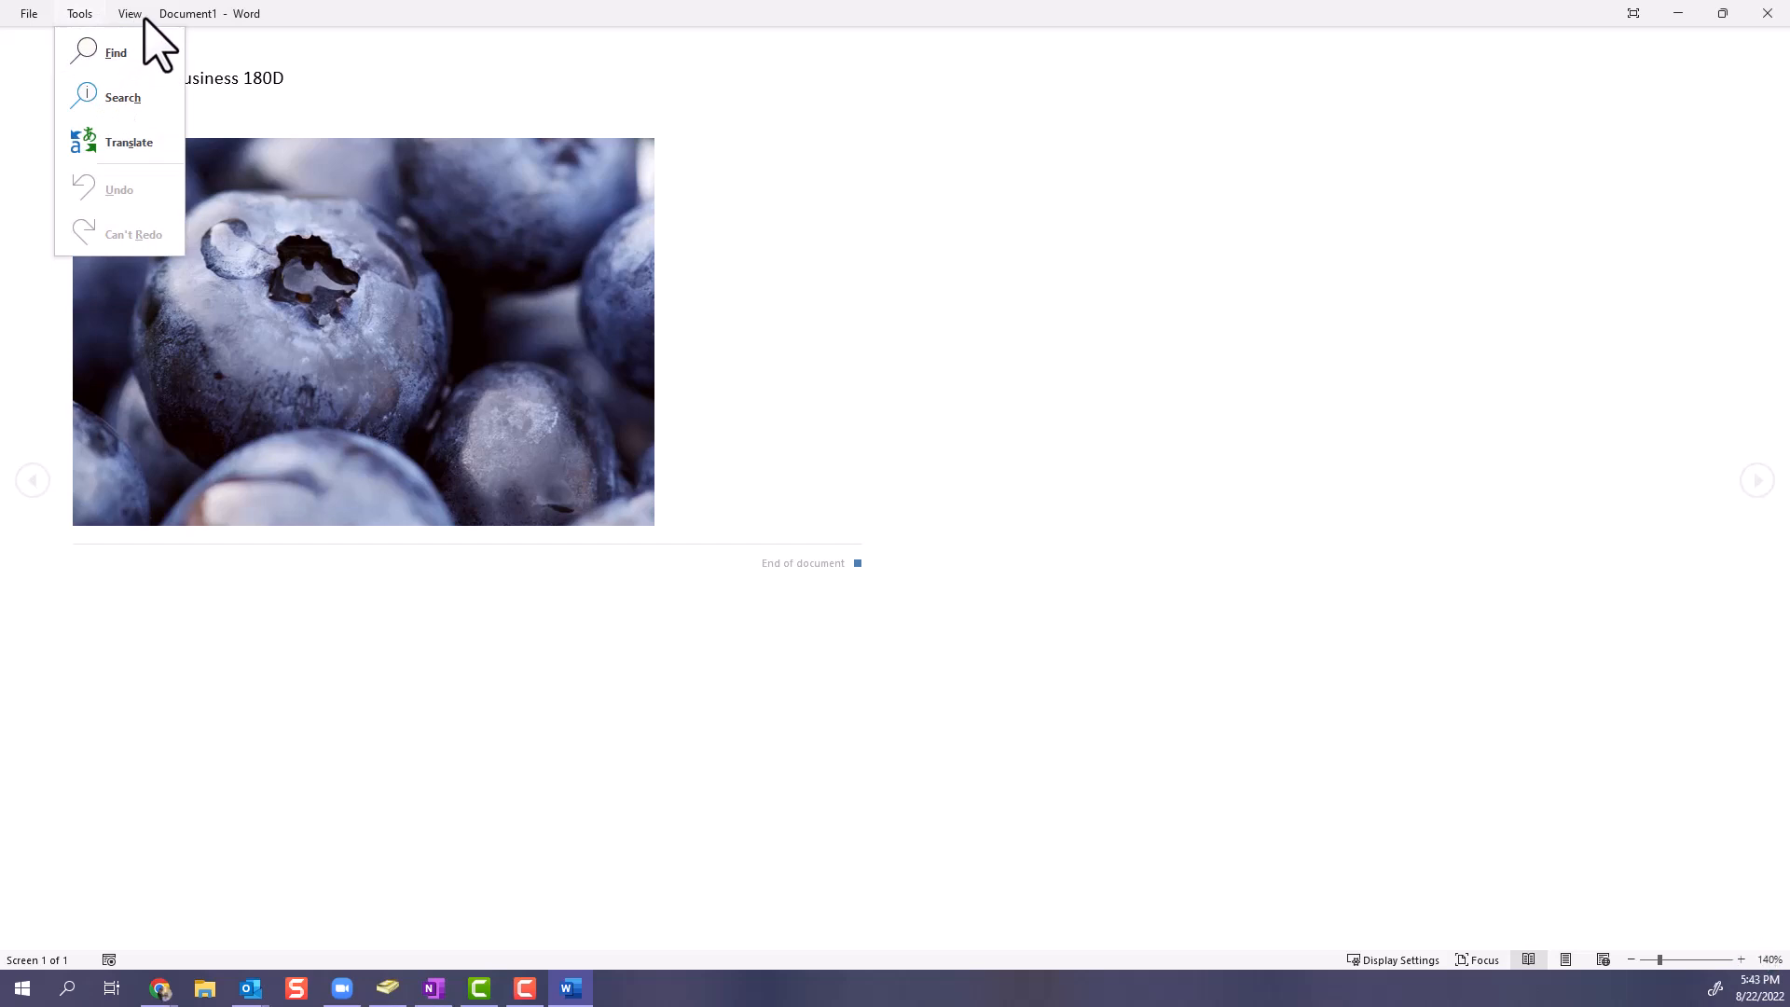
{"action": "left_click", "coordinate": [716, 270]}
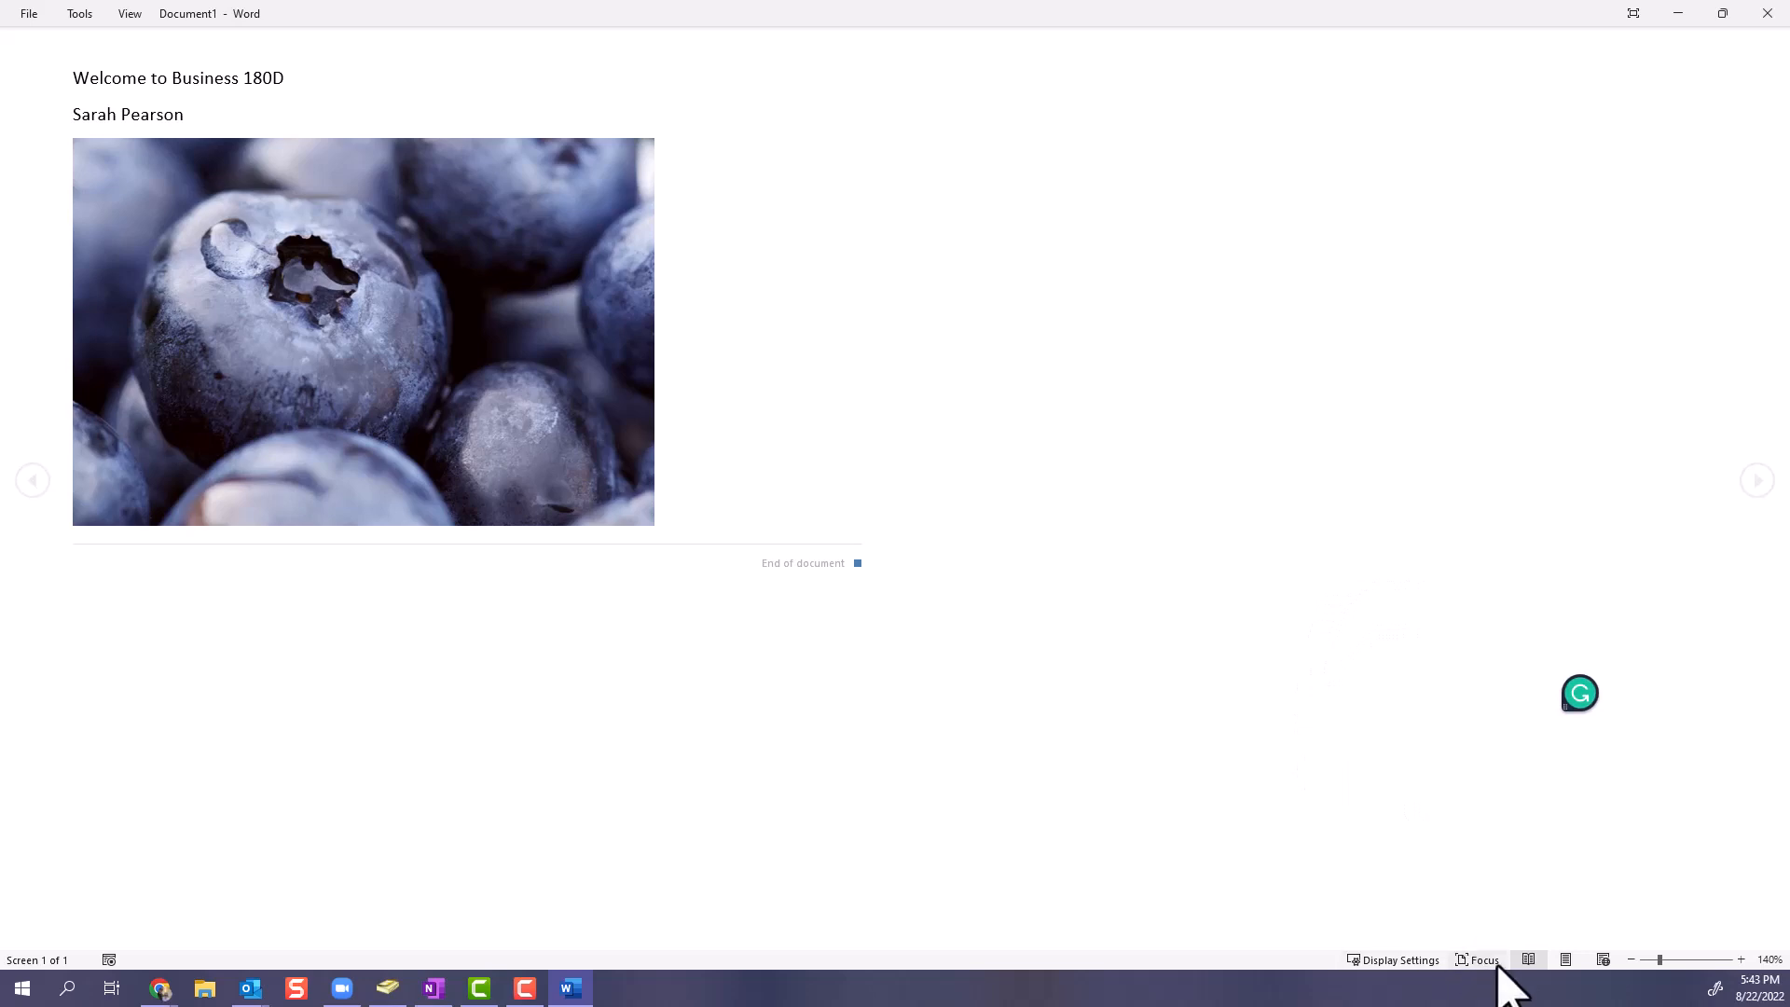
{"action": "left_click", "coordinate": [1567, 961]}
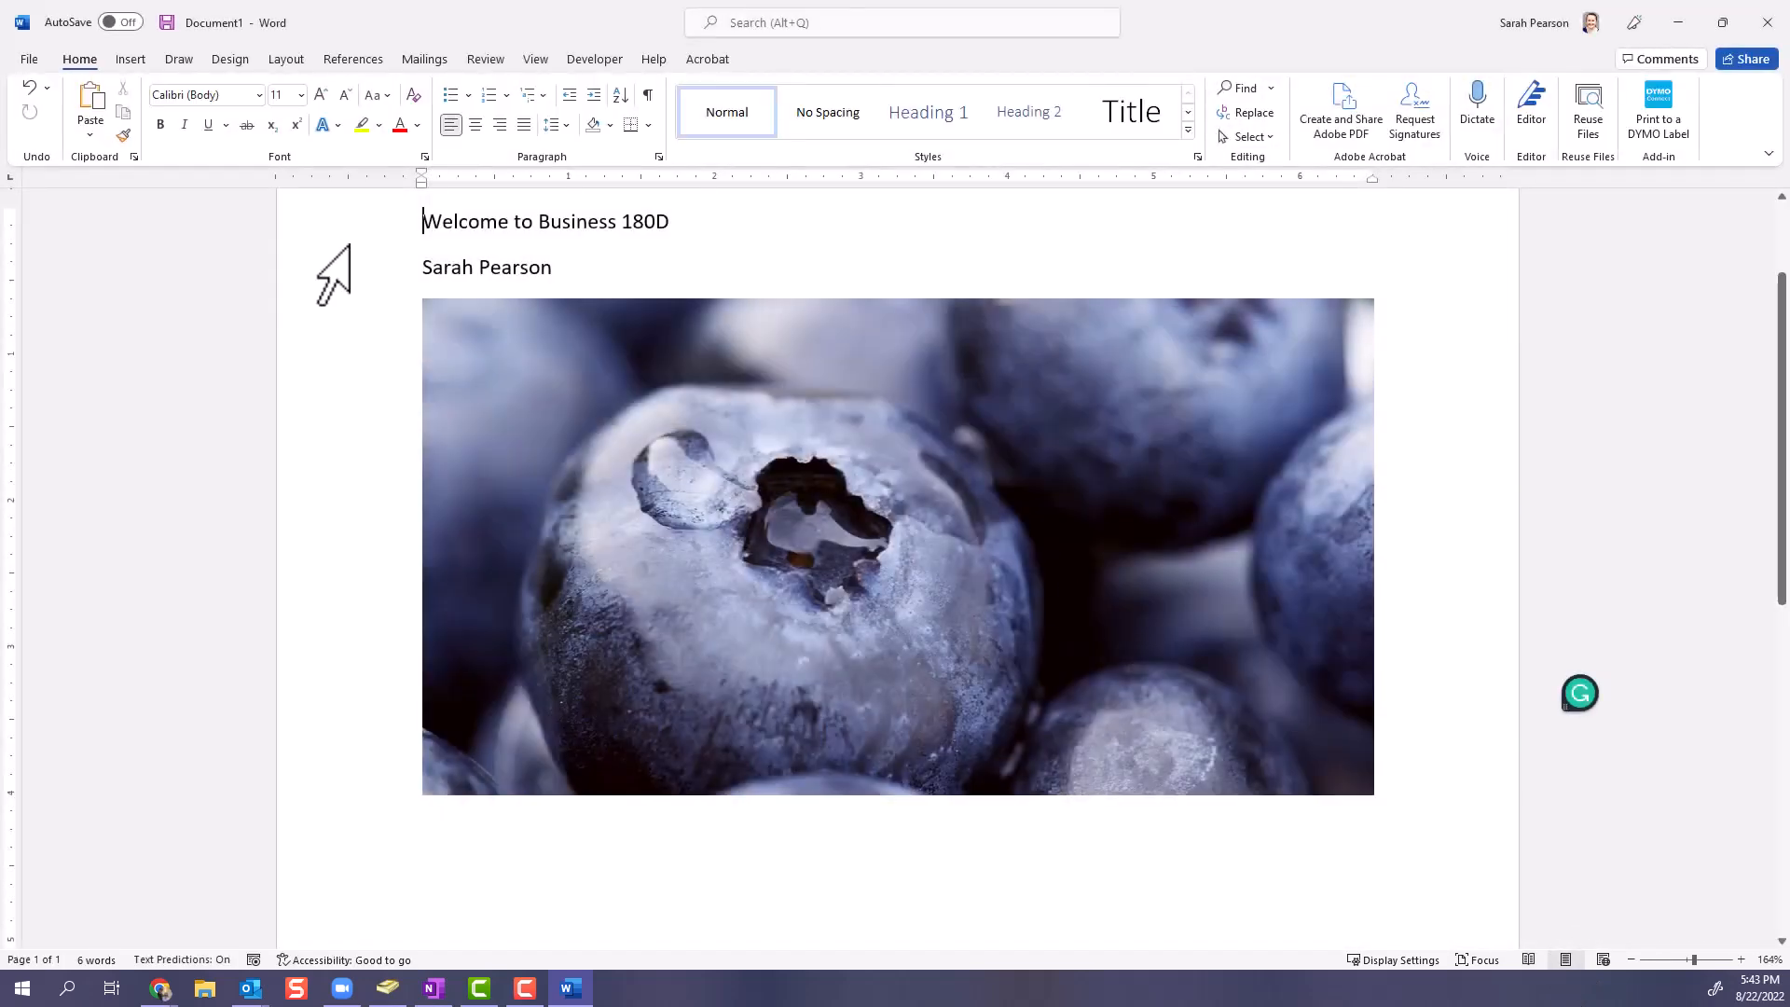
{"action": "scroll", "coordinate": [884, 504], "scroll_direction": "up", "scroll_amount": 2}
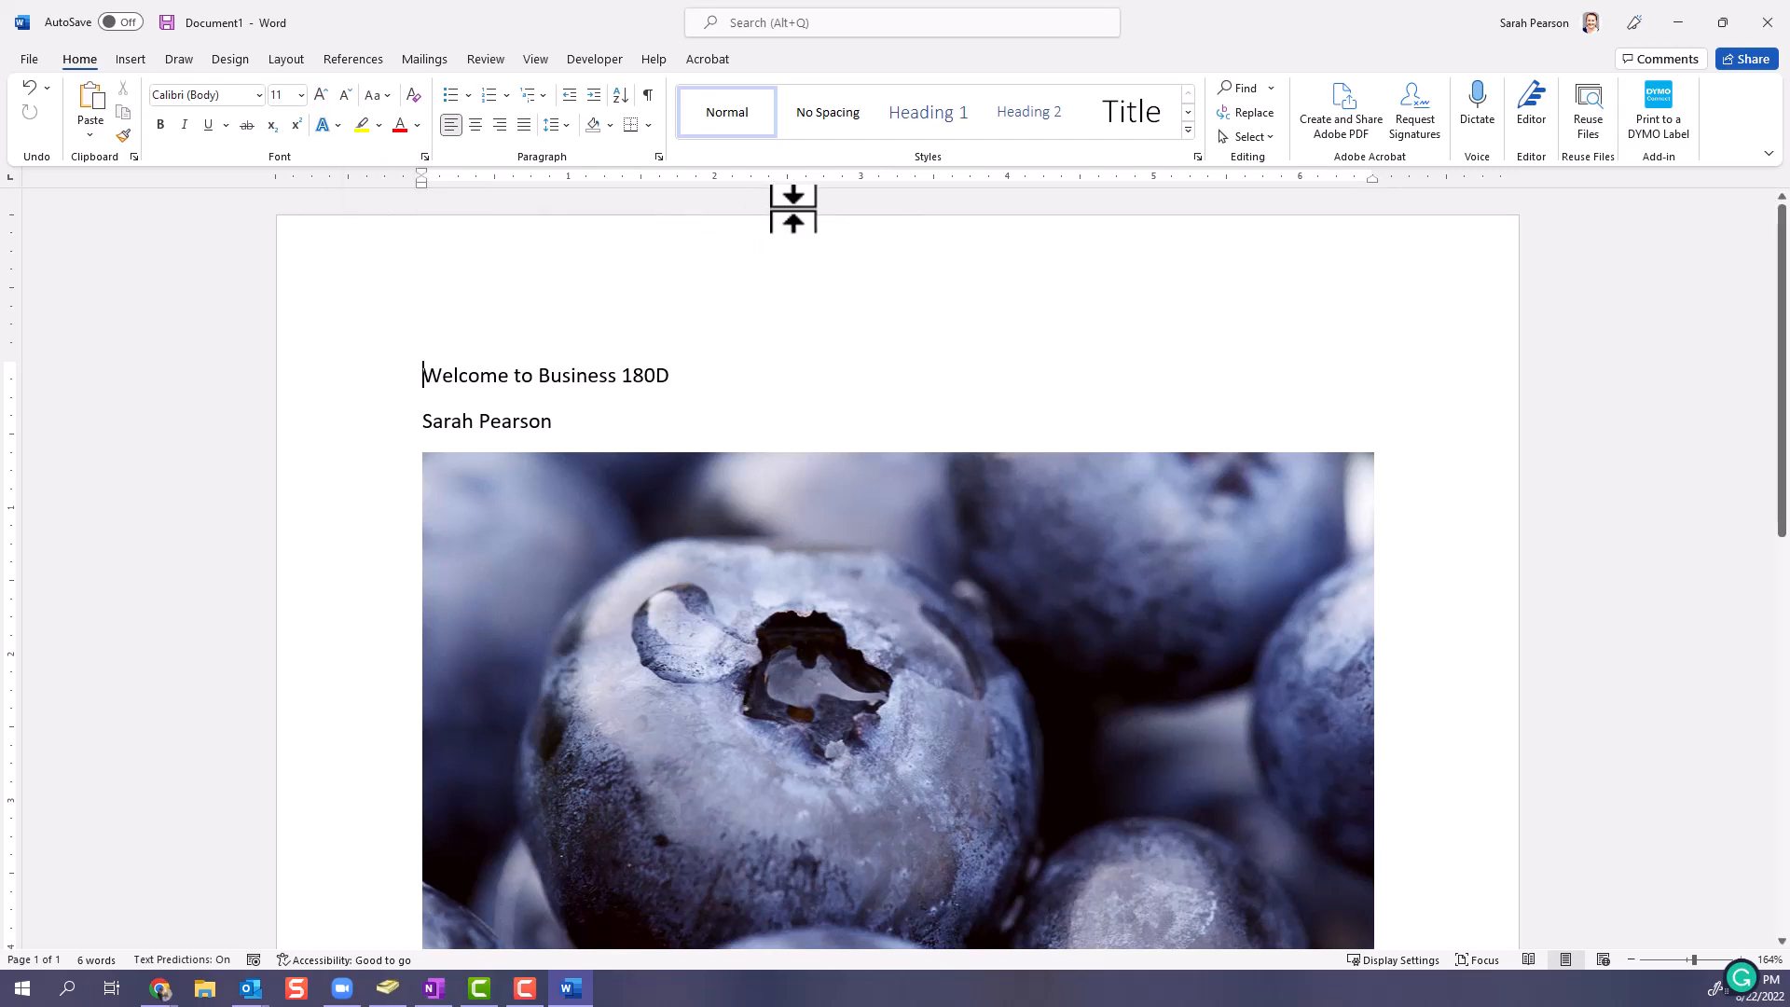
- Hide the ruler and show it again, and turn the gridlines on and back off
{"action": "scroll", "coordinate": [818, 399], "scroll_direction": "down", "scroll_amount": 3}
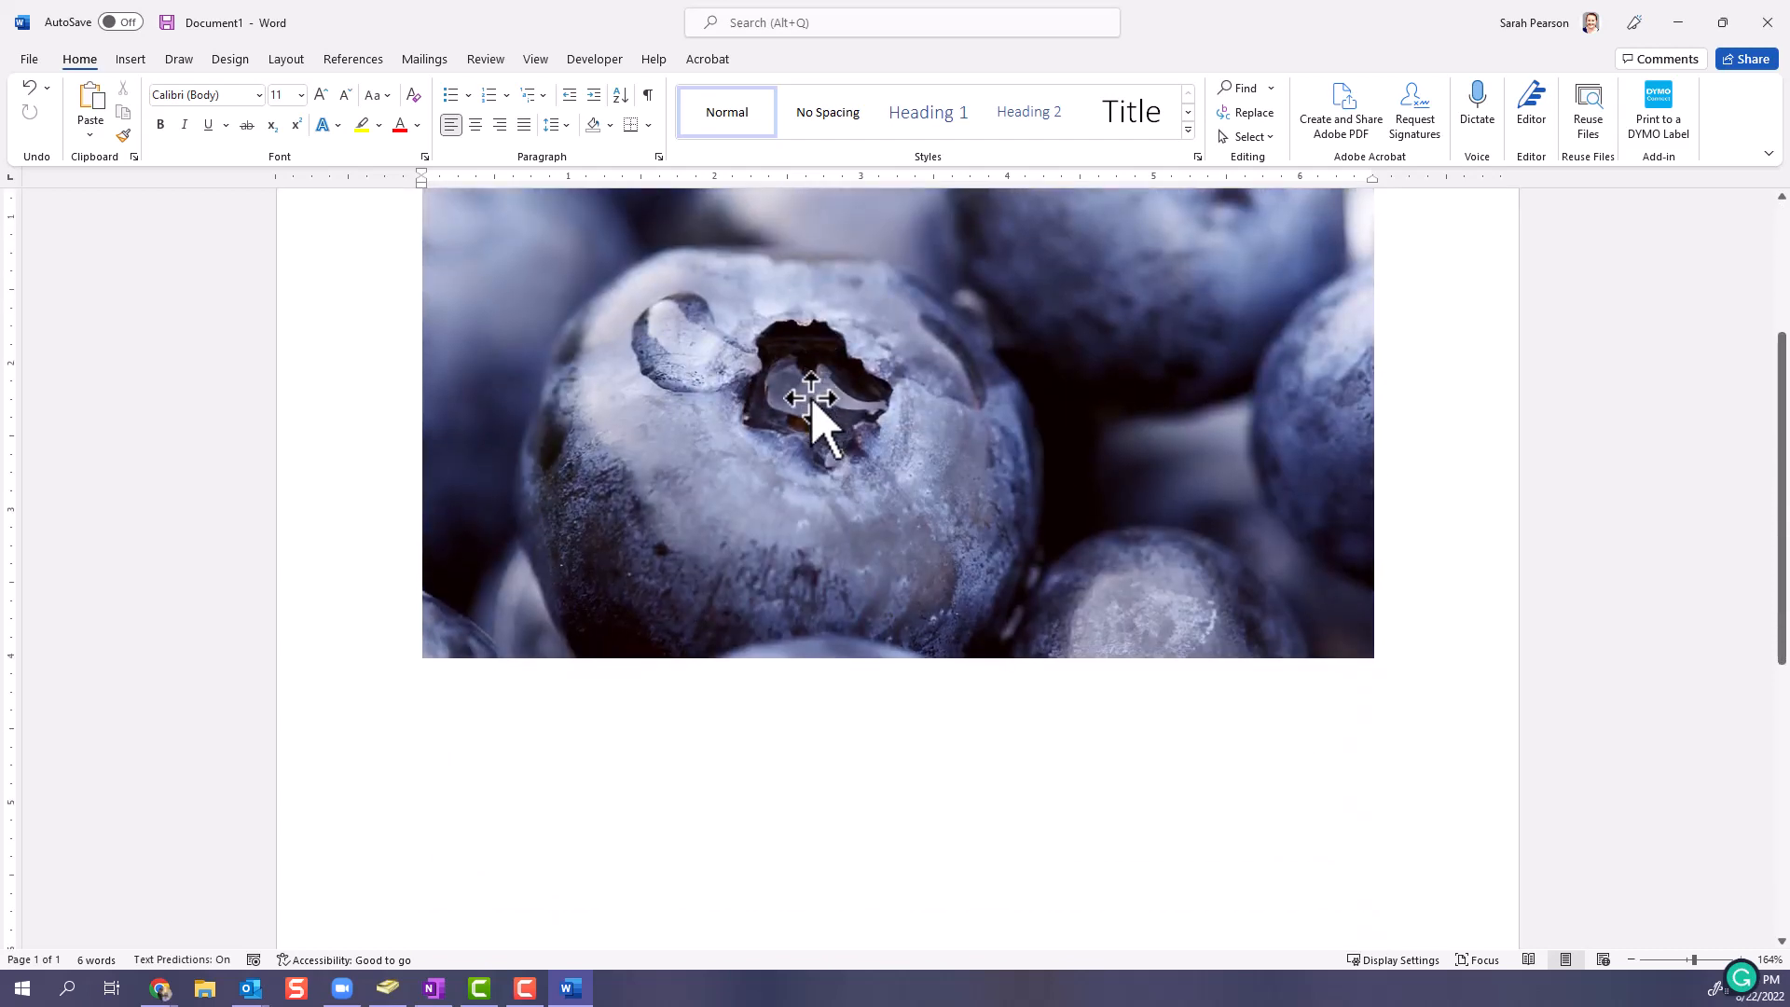
{"action": "scroll", "coordinate": [818, 411], "scroll_direction": "up", "scroll_amount": 3}
{"action": "scroll", "coordinate": [816, 401], "scroll_direction": "up", "scroll_amount": 1}
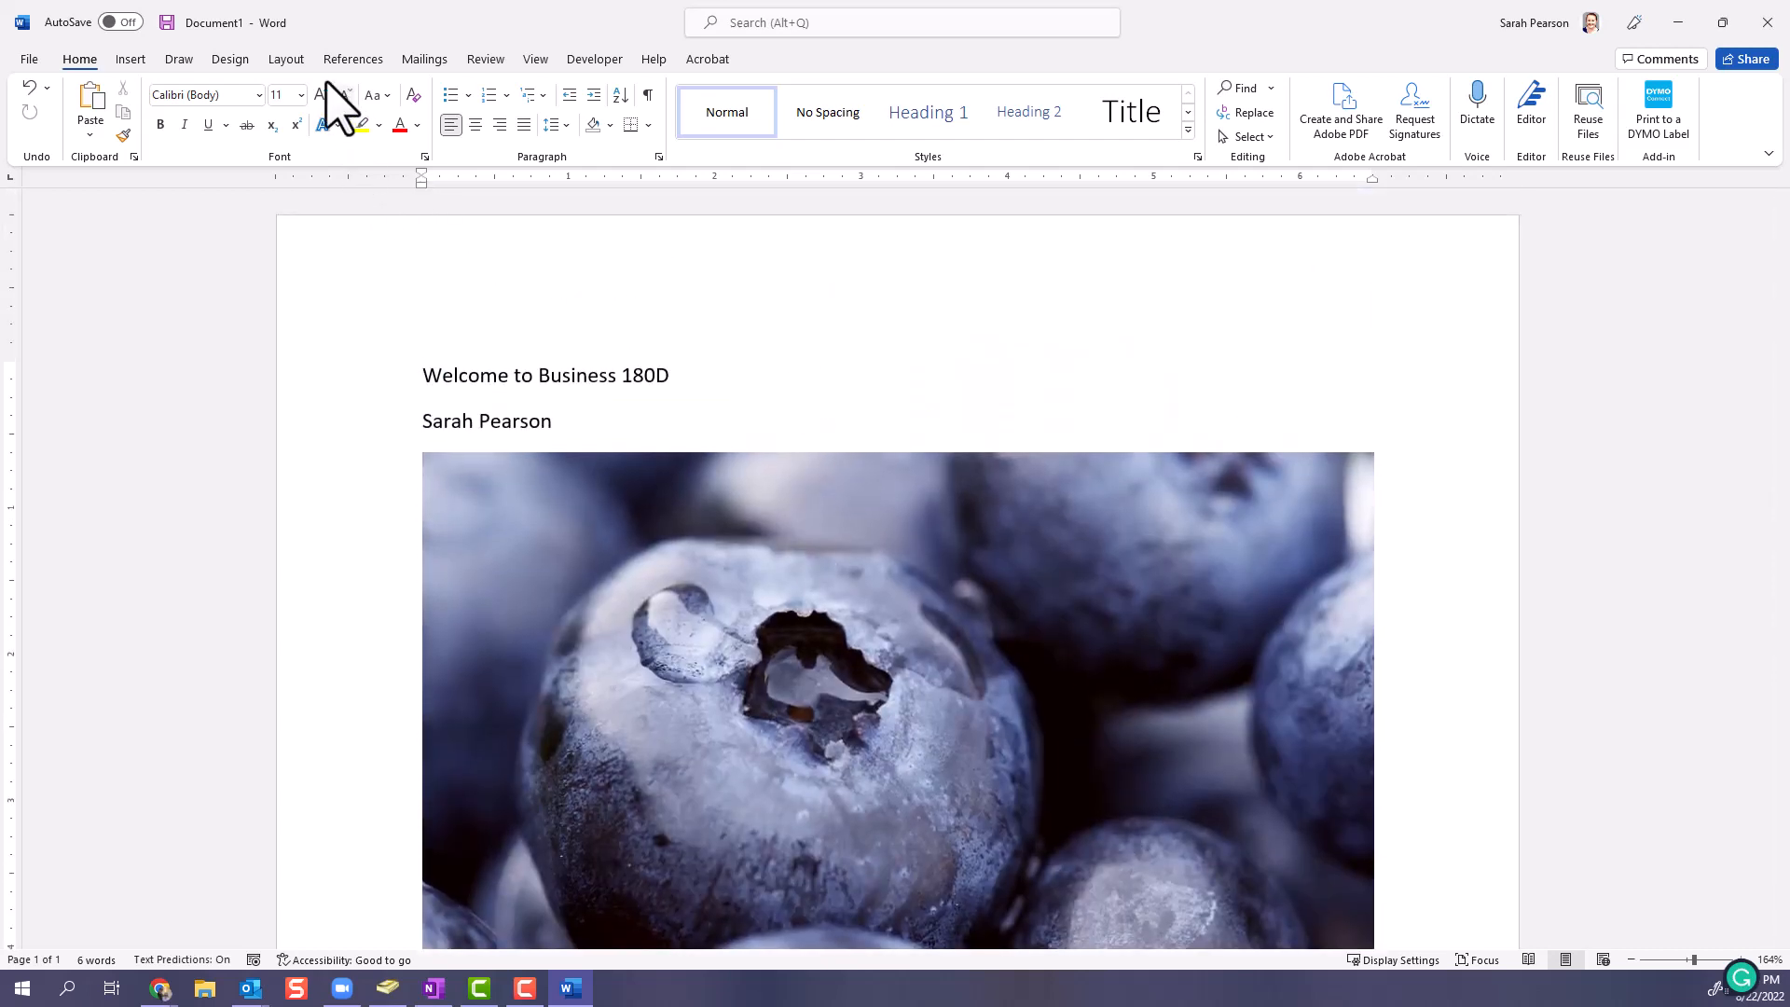
{"action": "left_click", "coordinate": [286, 60]}
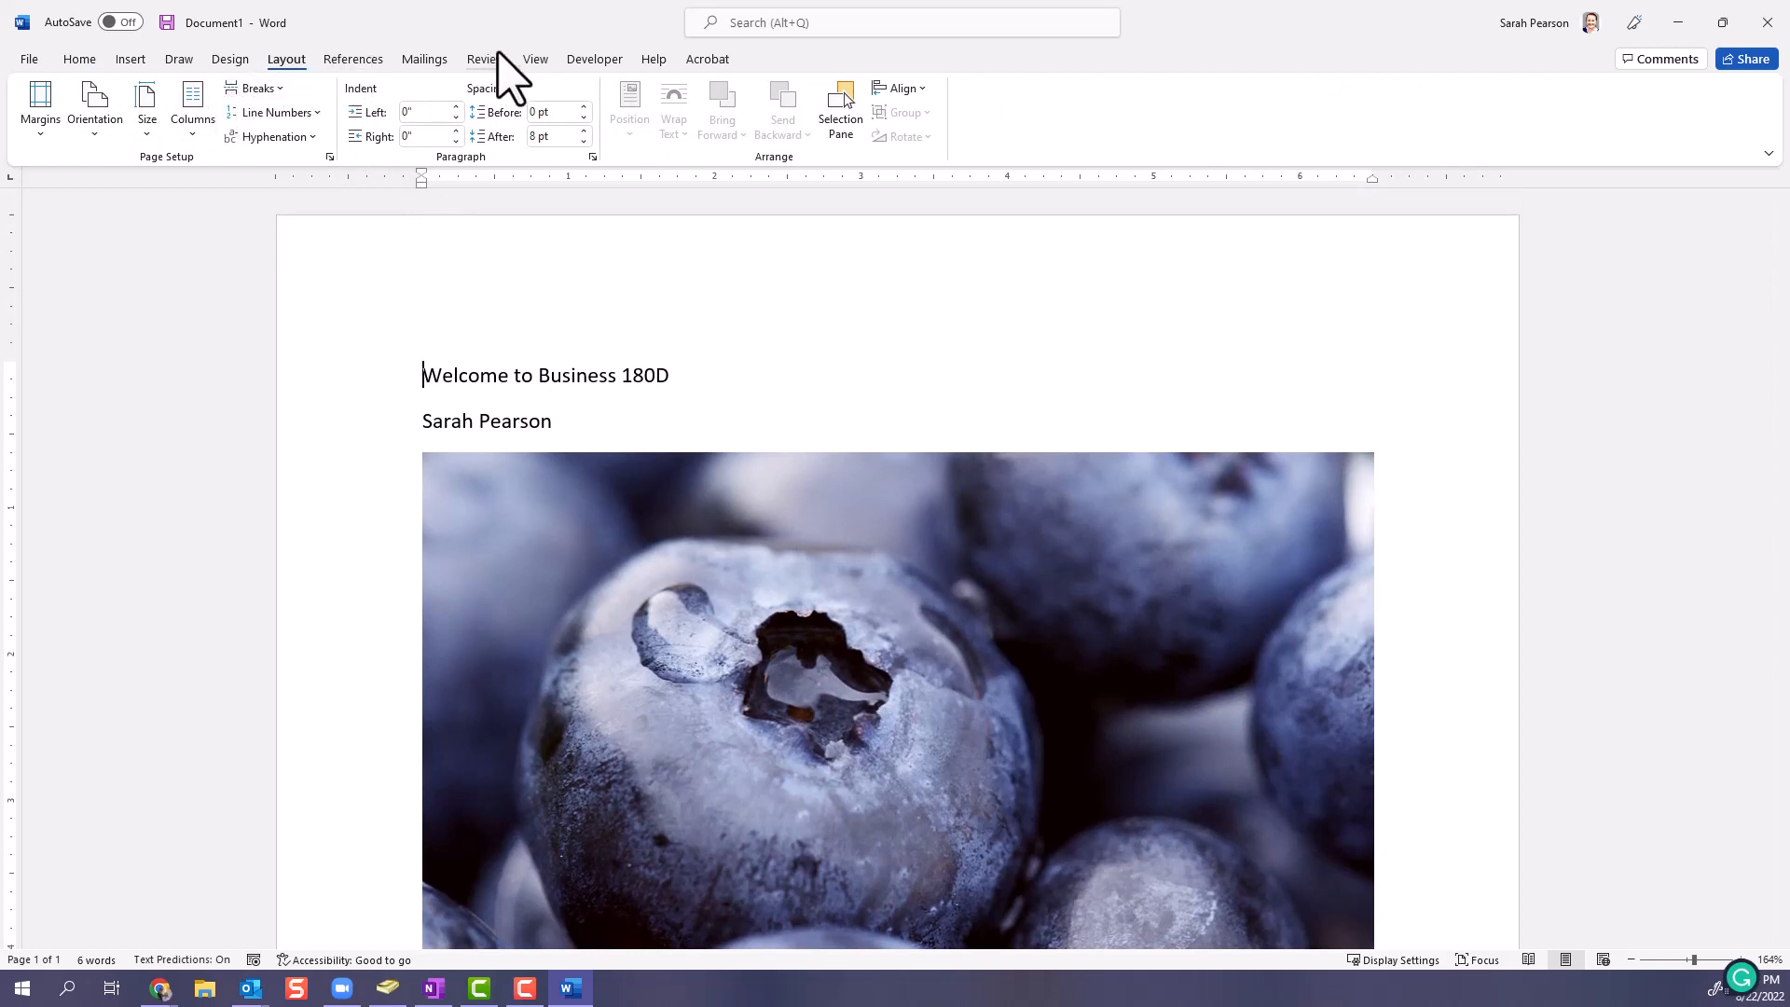
{"action": "left_click", "coordinate": [535, 60]}
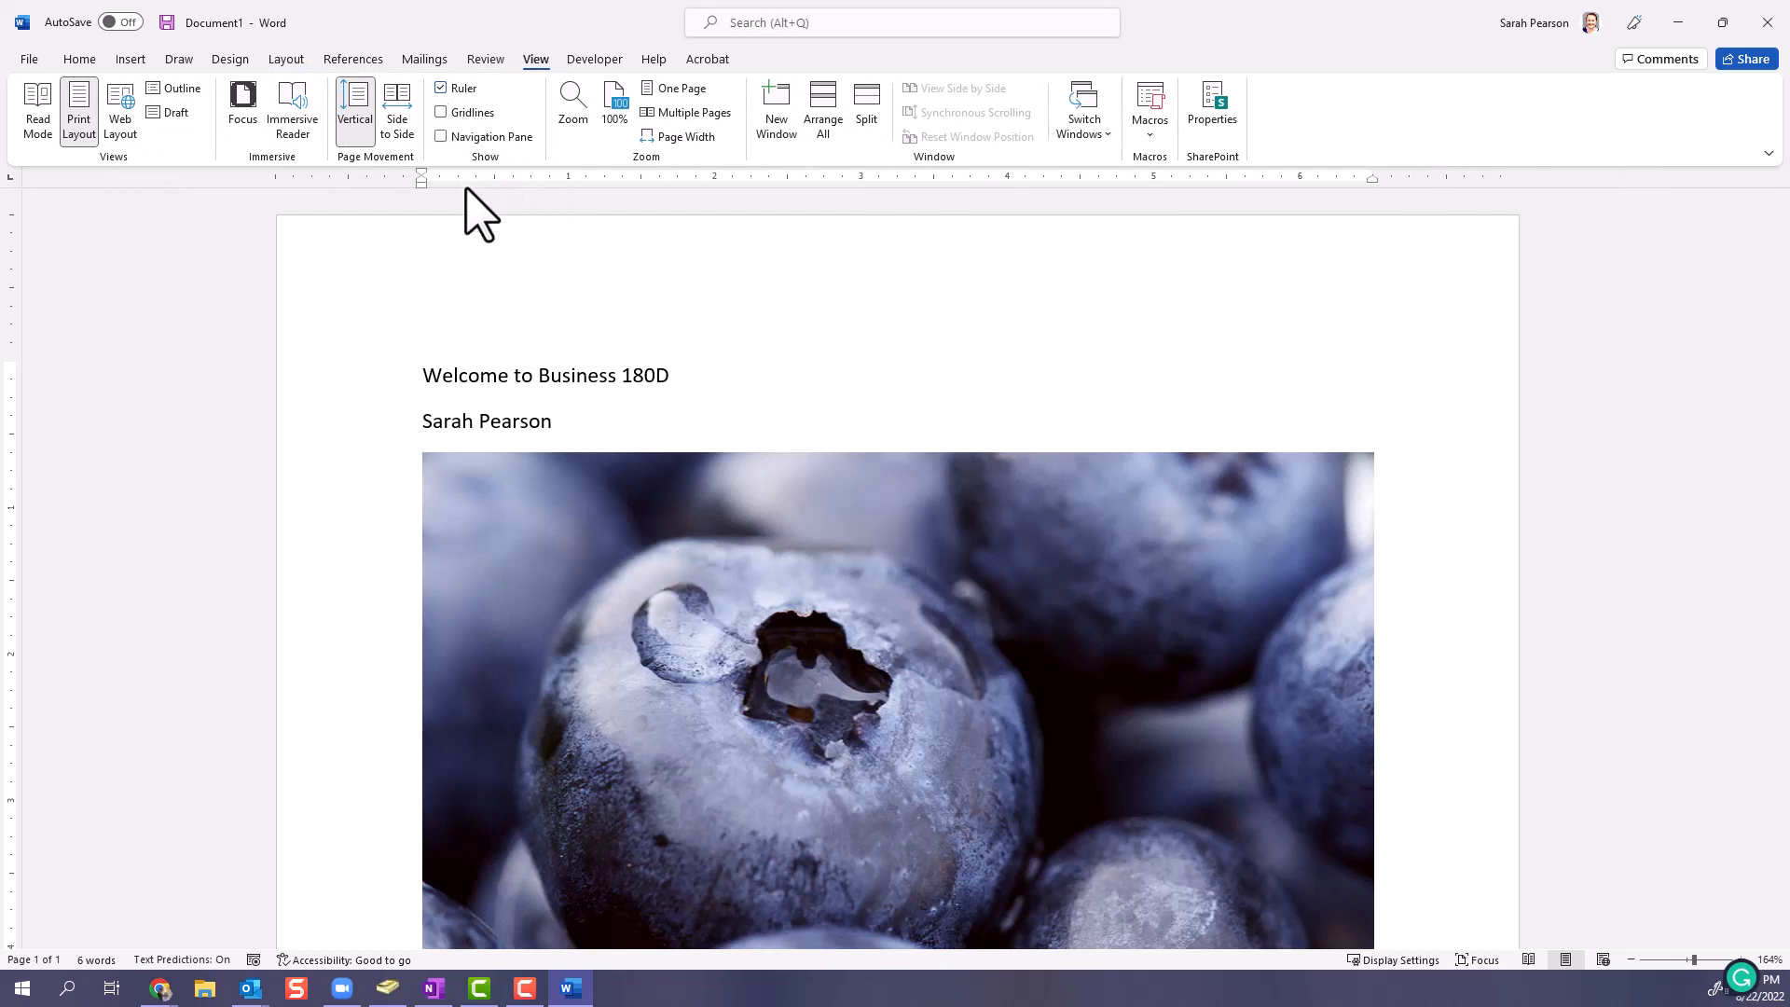
{"action": "left_click", "coordinate": [445, 89]}
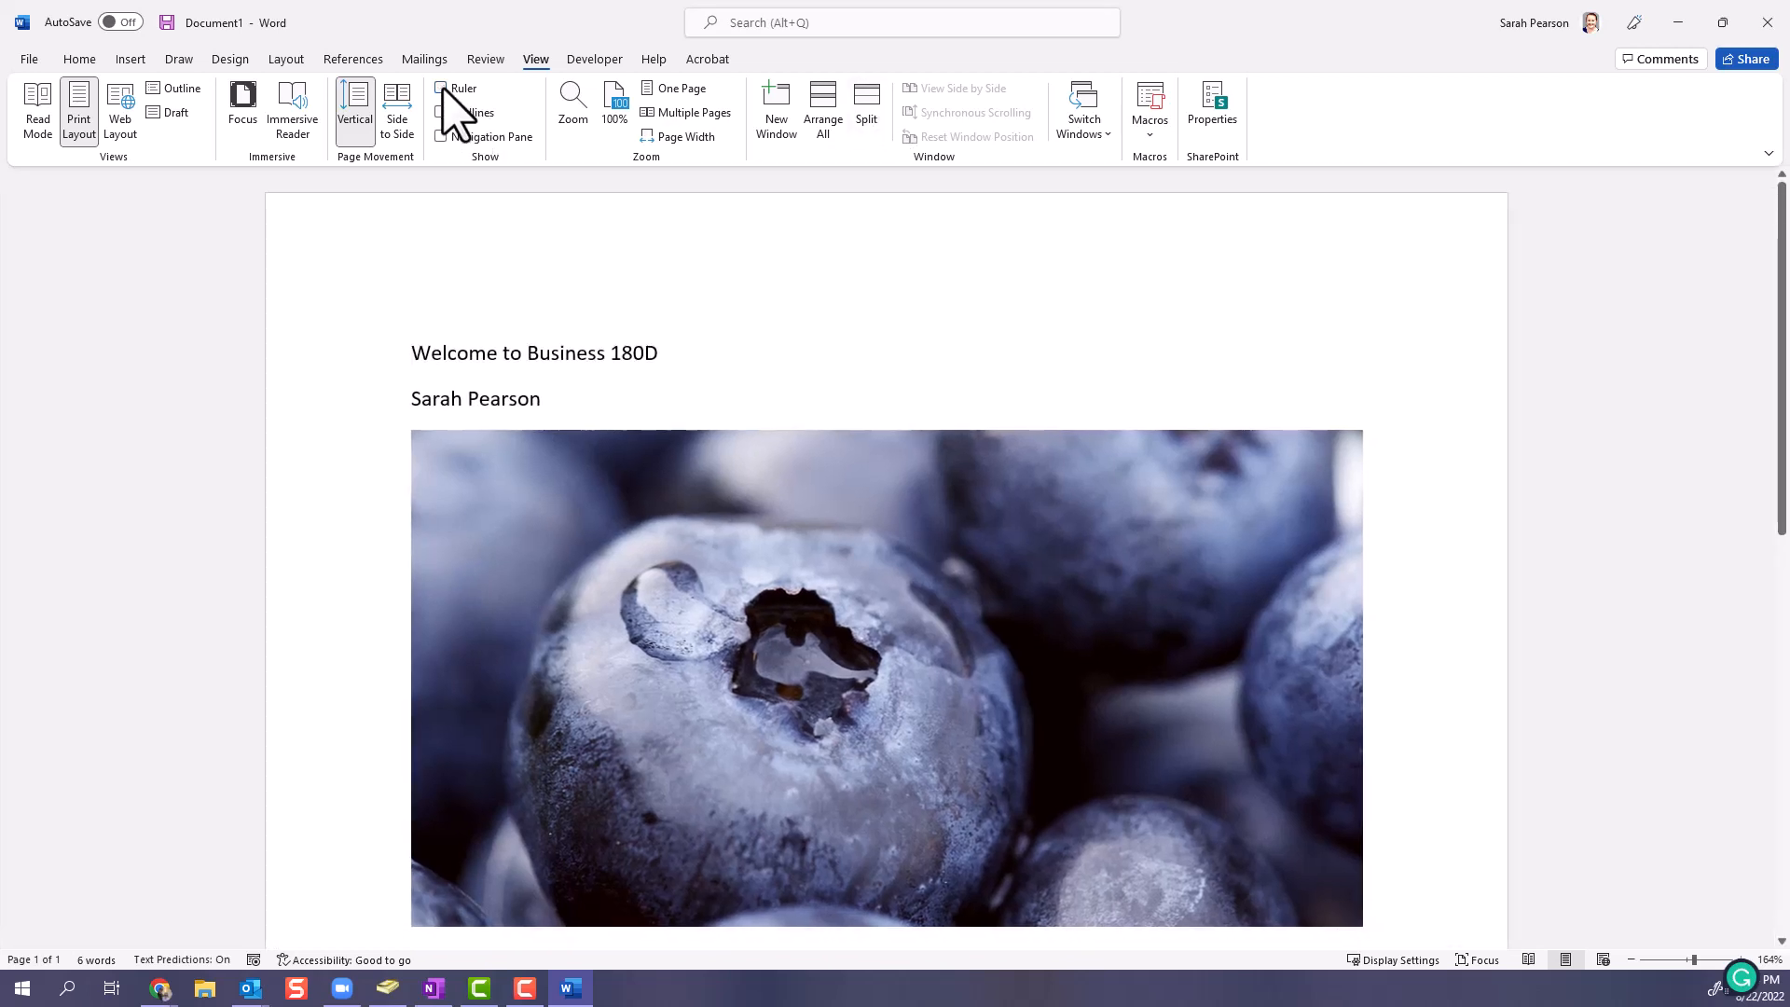
{"action": "left_click", "coordinate": [444, 88]}
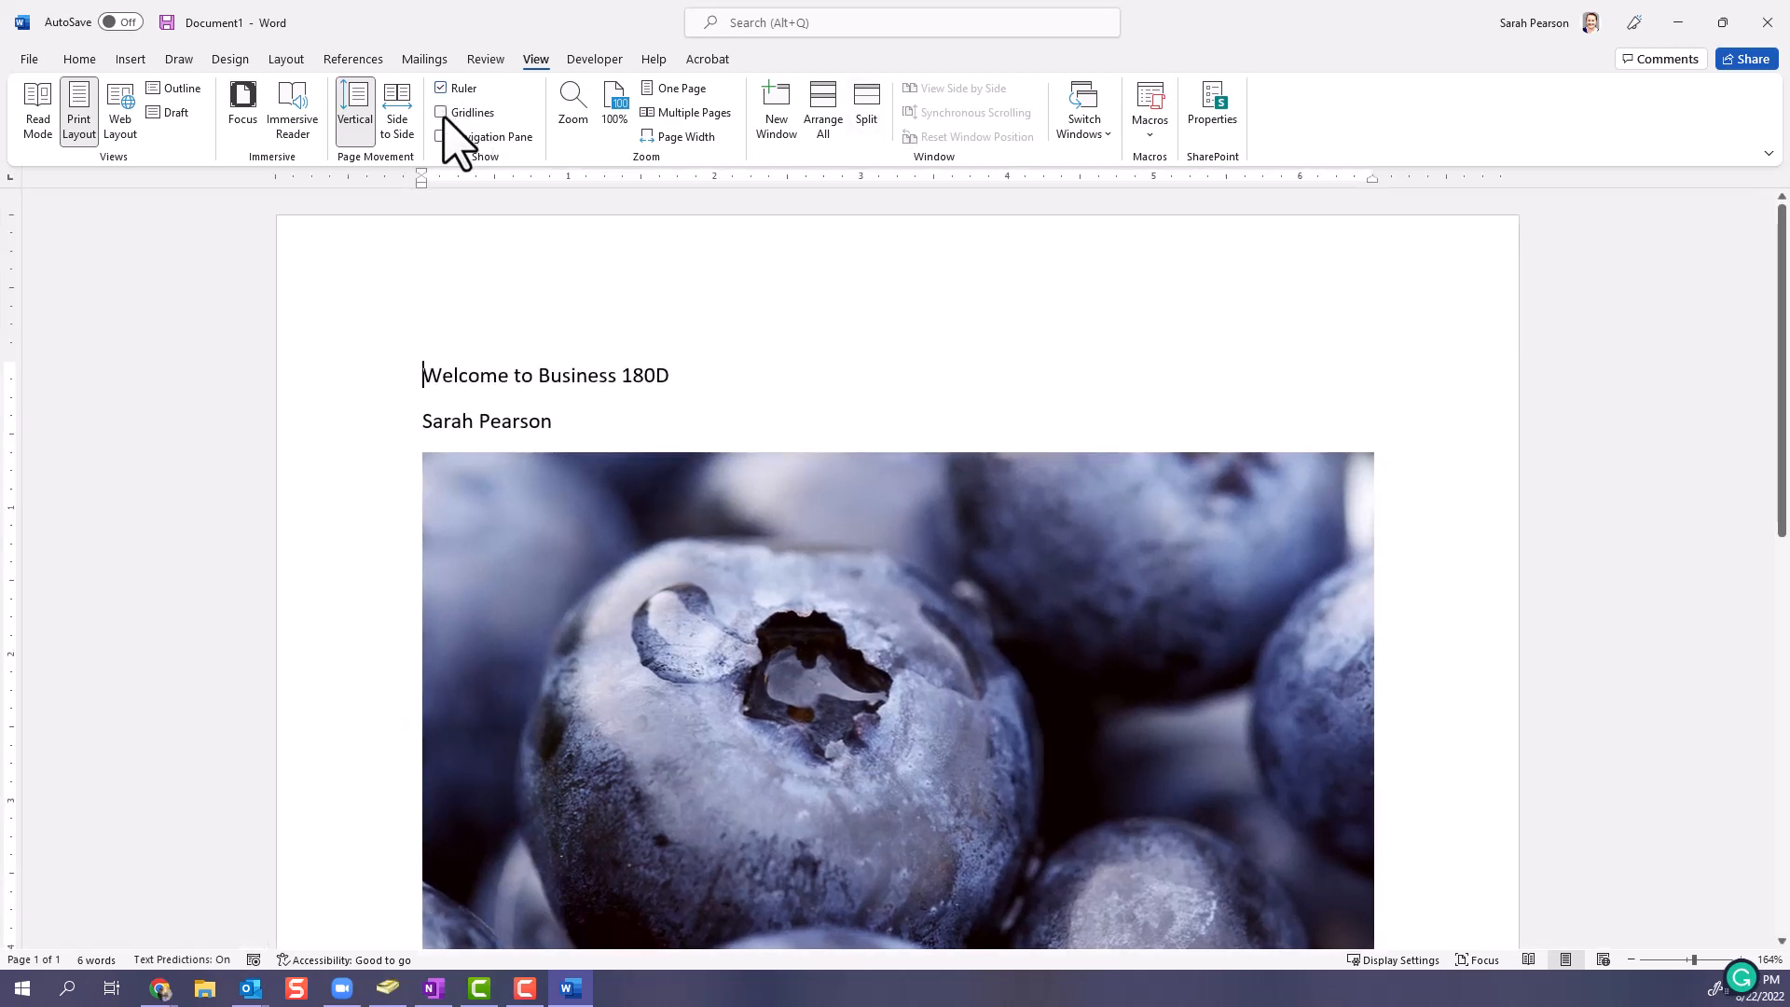
{"action": "left_click", "coordinate": [443, 114]}
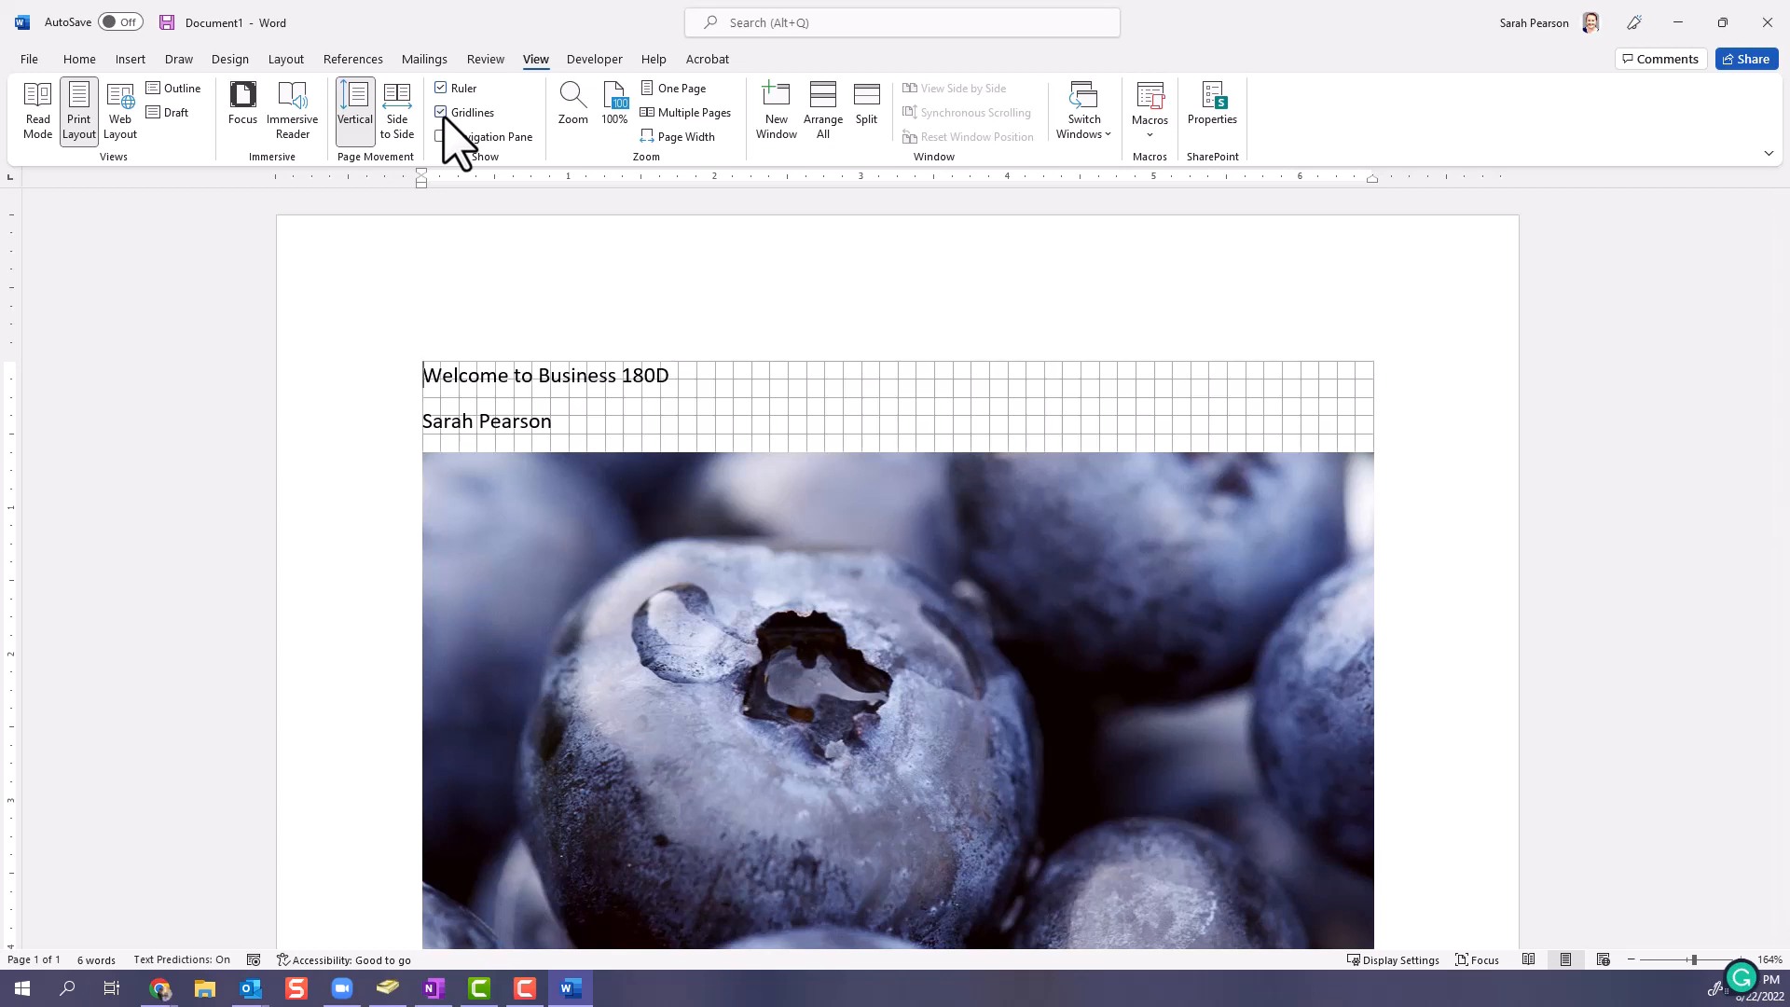
{"action": "left_click", "coordinate": [443, 114]}
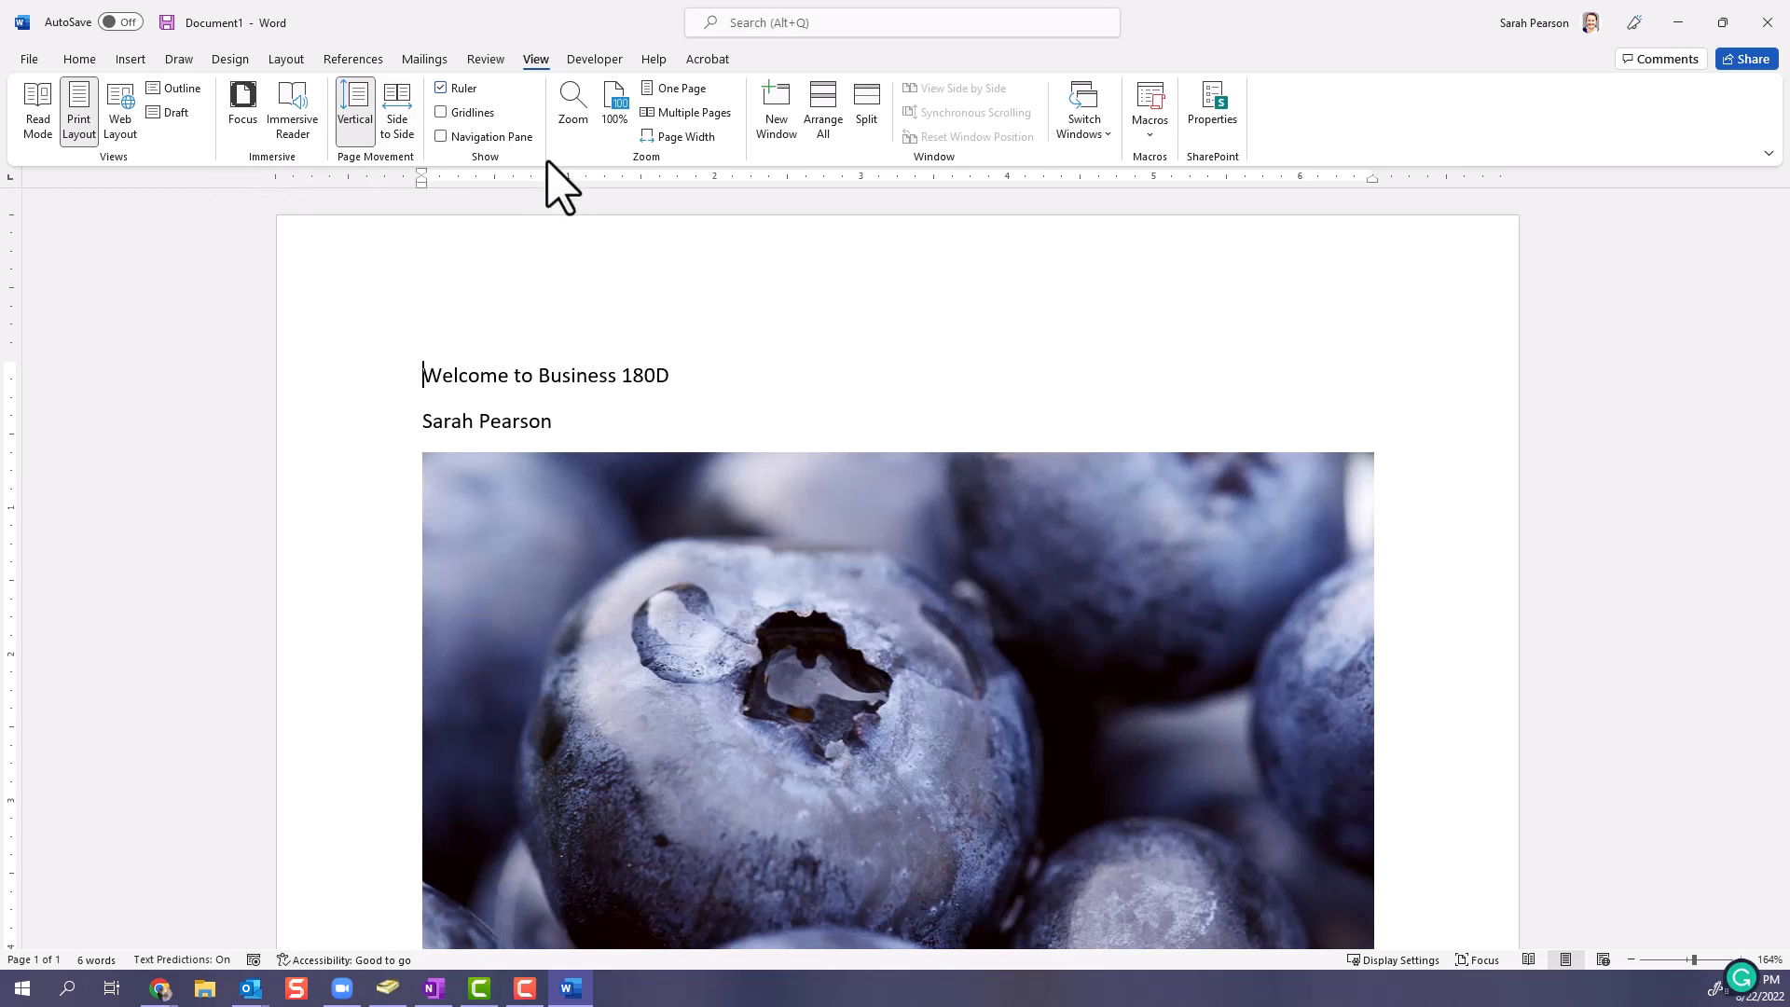
- Examine the signed-in account's details and the other available accounts, and close them
{"action": "left_click", "coordinate": [91, 63]}
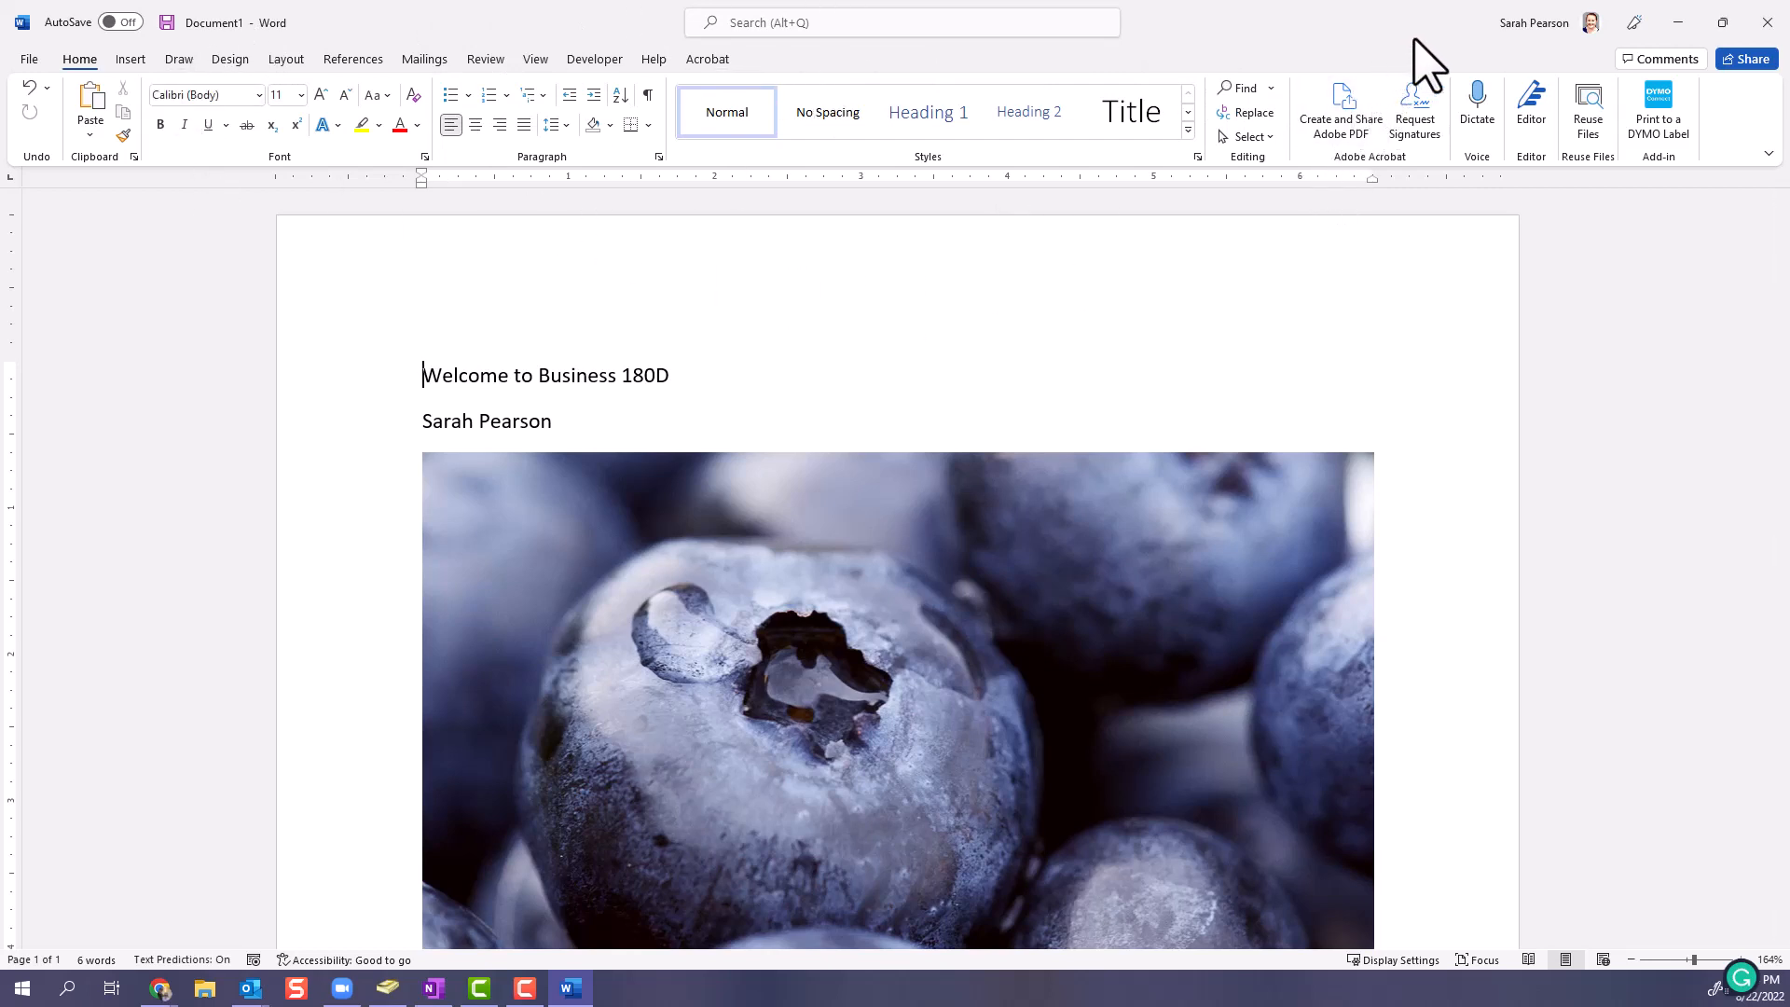
{"action": "left_click", "coordinate": [1572, 33]}
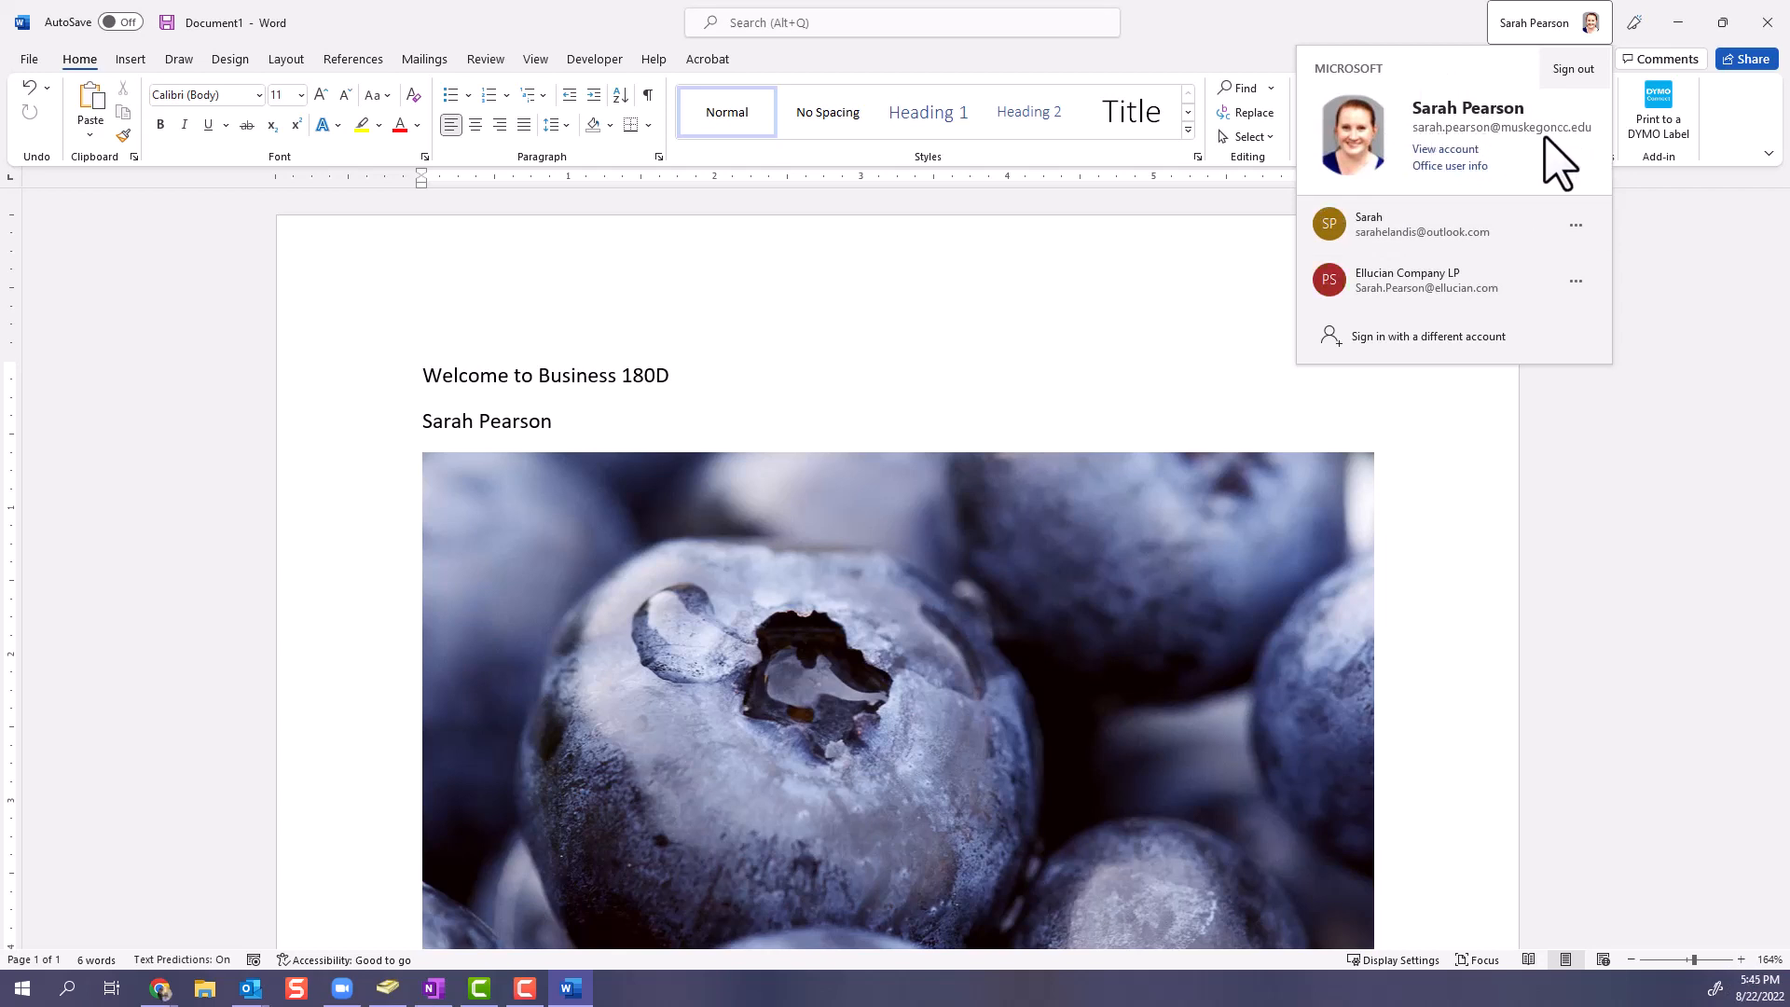
{"action": "left_click", "coordinate": [1139, 47]}
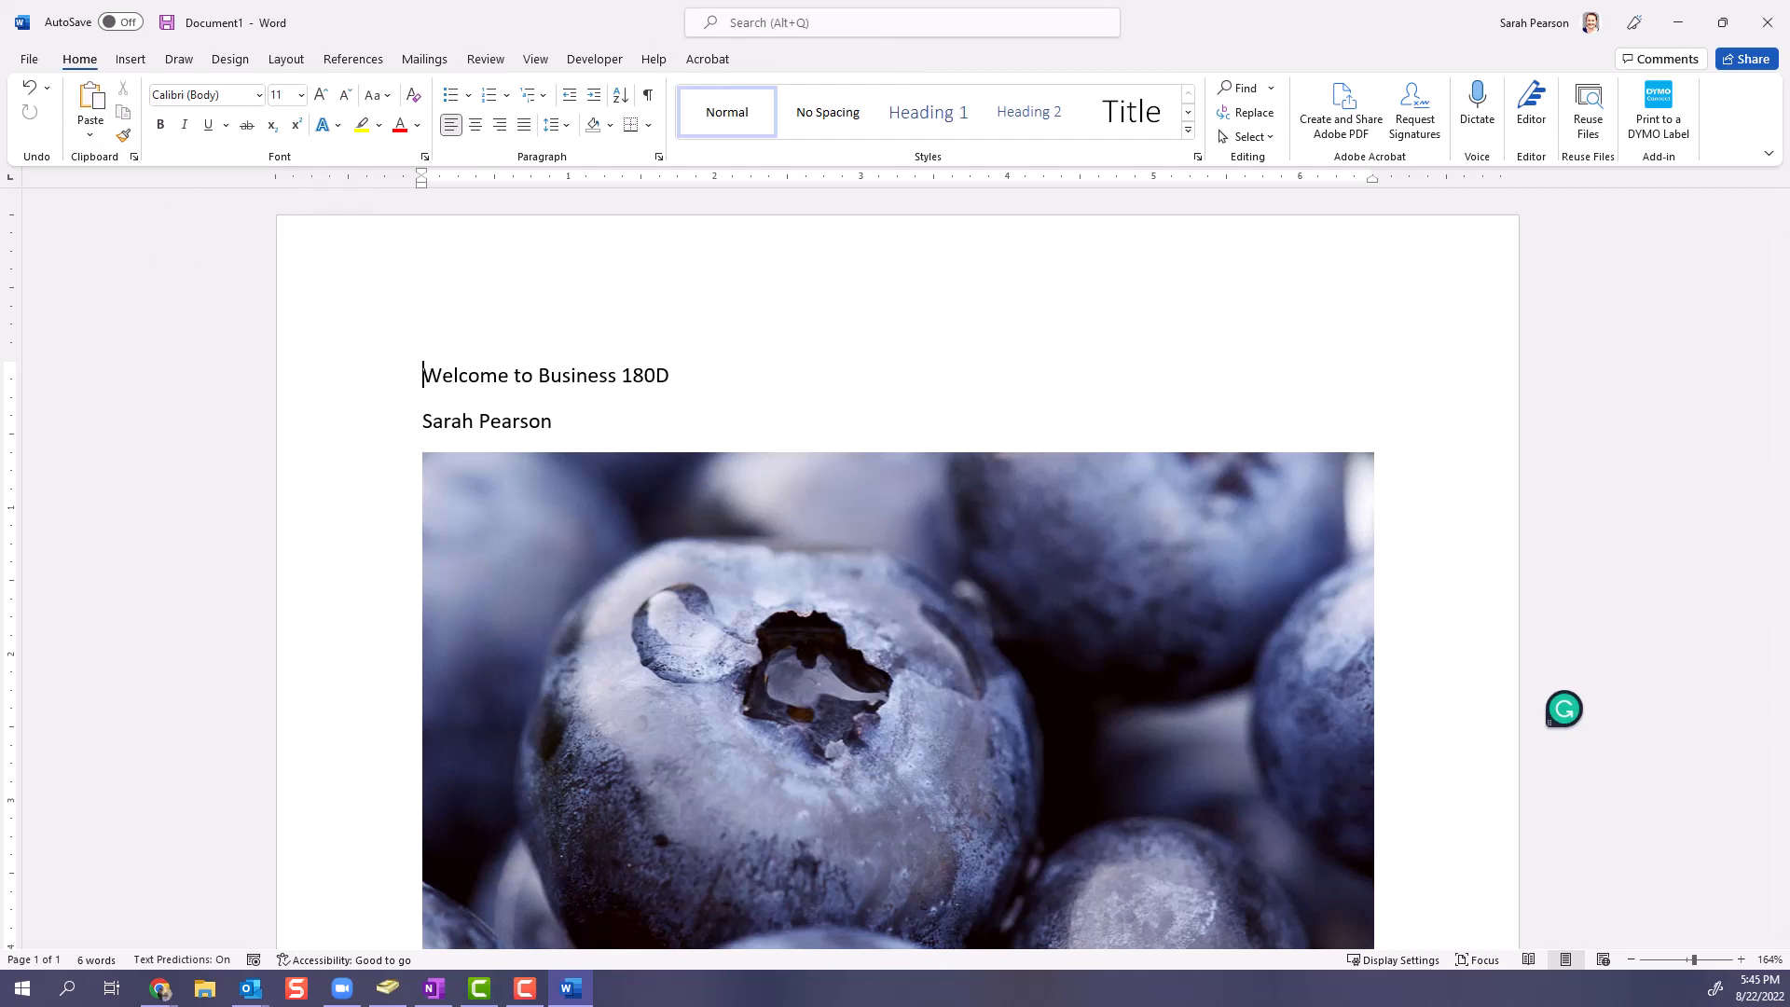
- Look over the page down to its lower edge and return to the first text line
{"action": "scroll", "coordinate": [994, 360], "scroll_direction": "down", "scroll_amount": 10}
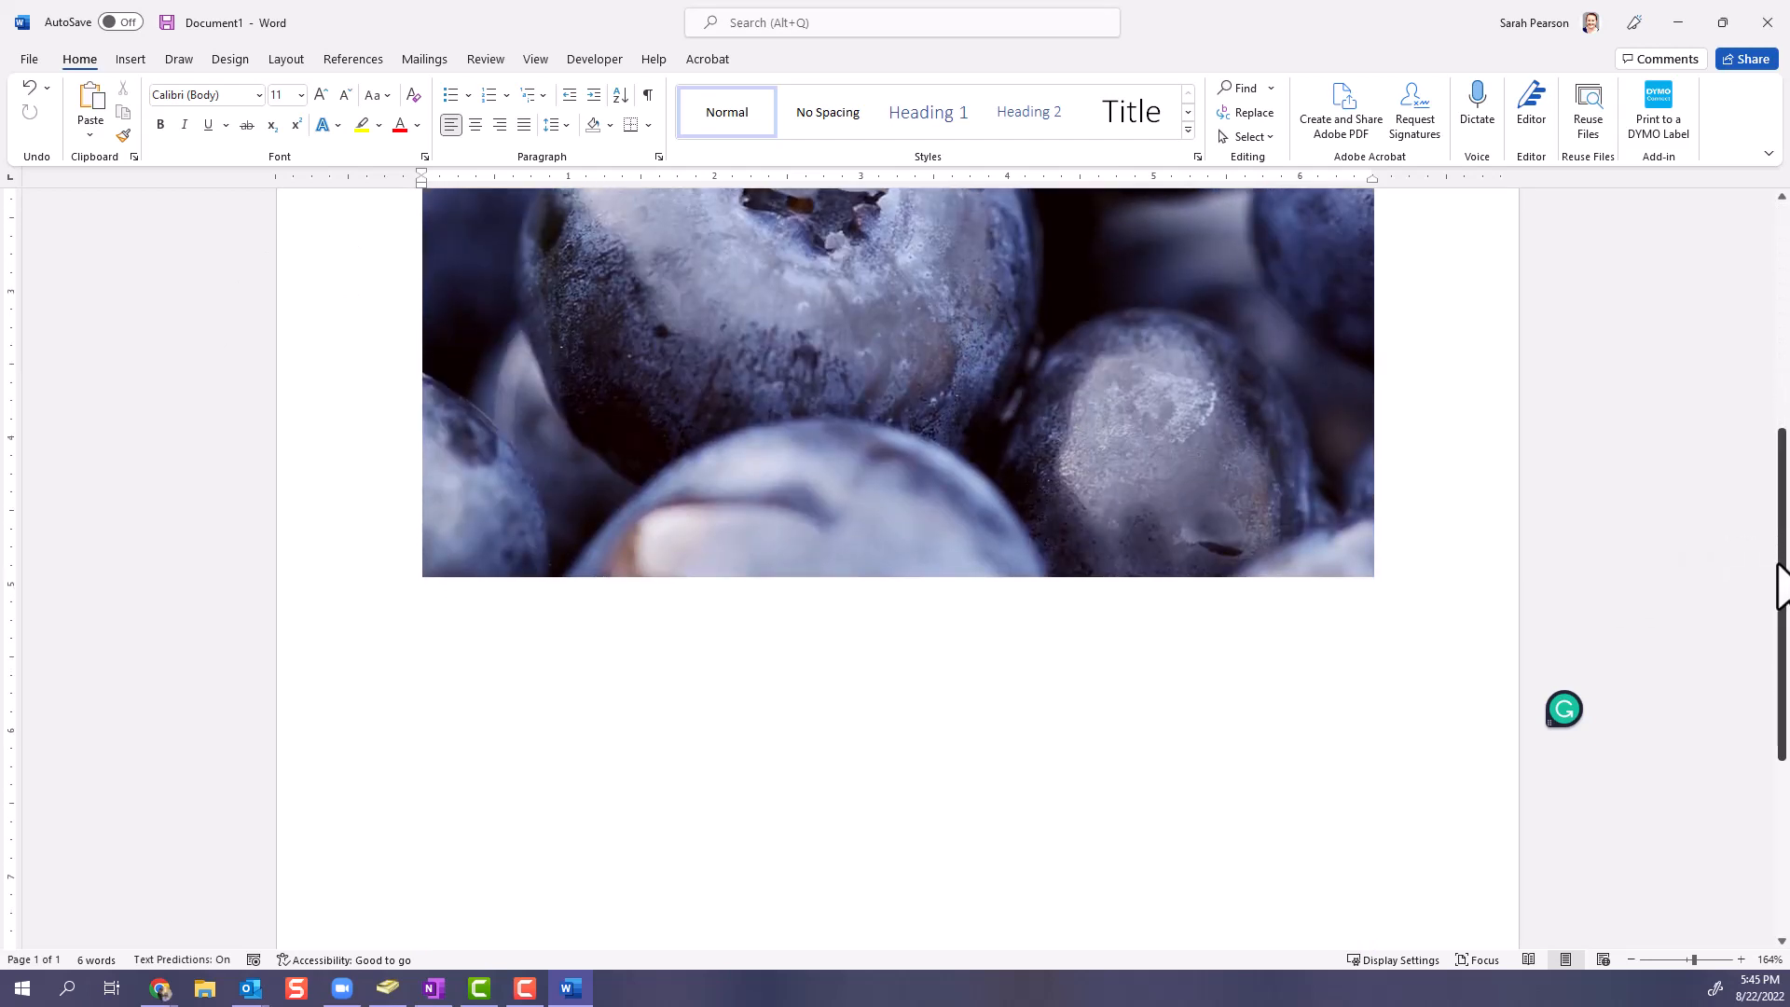
{"action": "left_click_drag", "start_coordinate": [1783, 583], "coordinate": [1782, 756]}
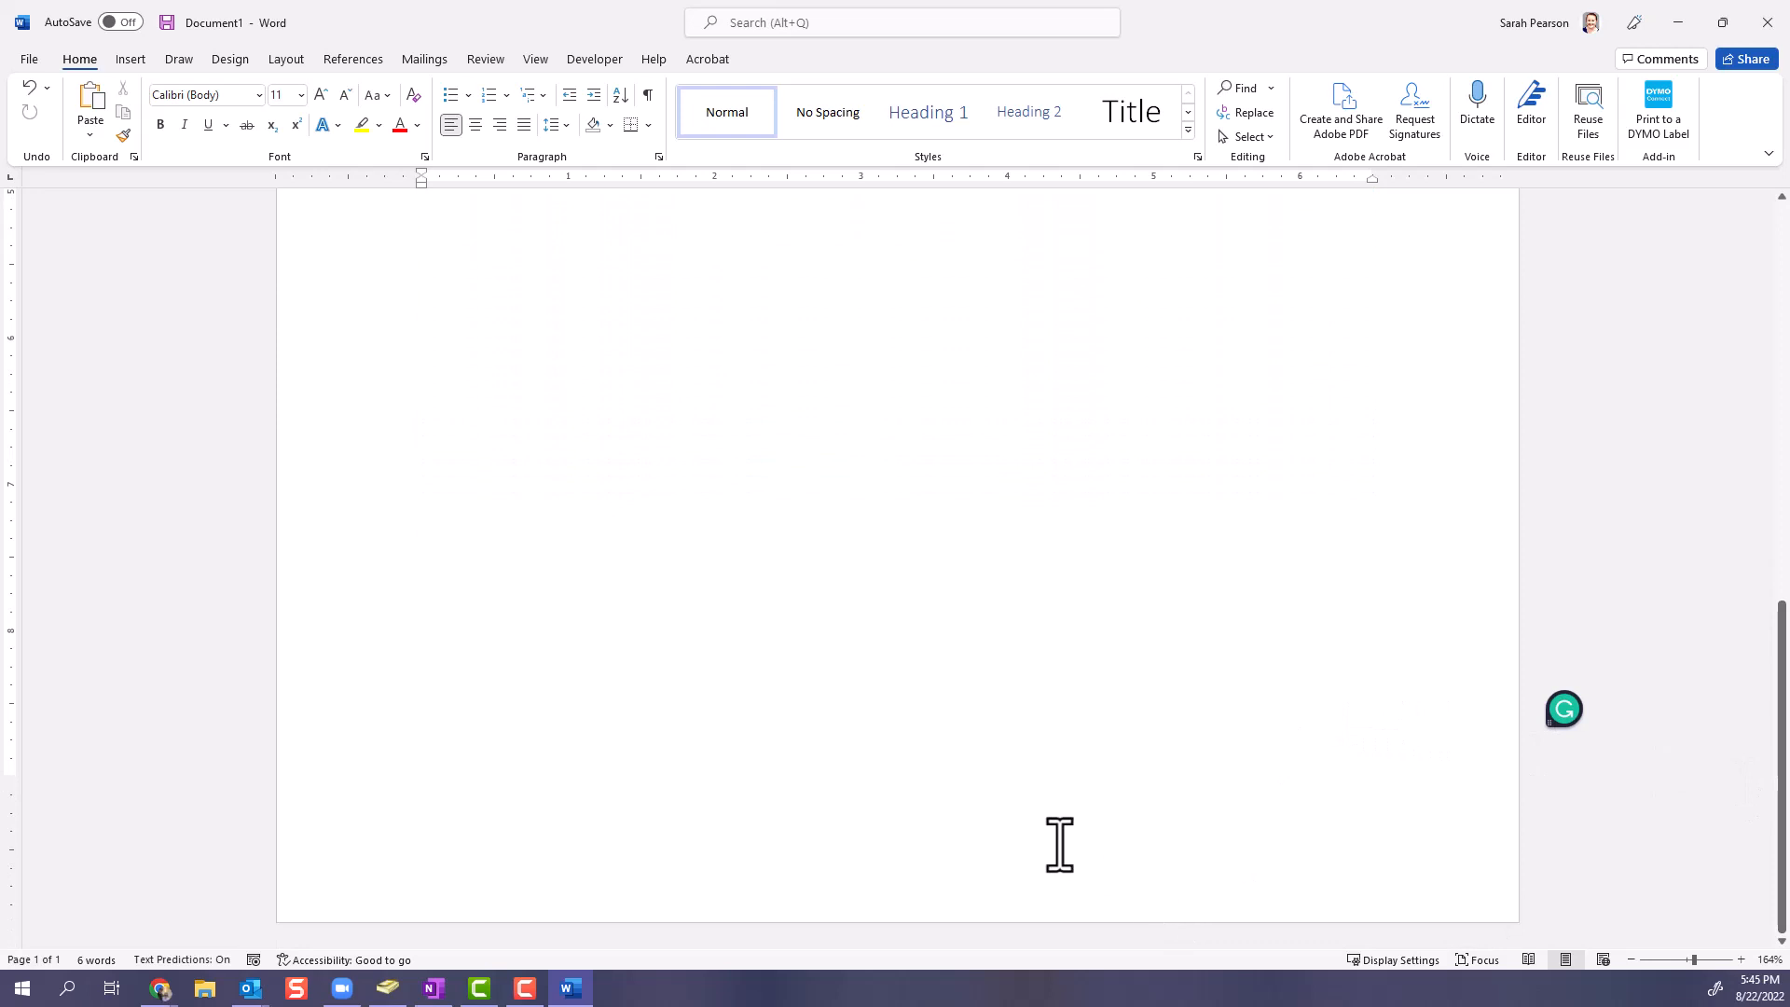
{"action": "scroll", "coordinate": [1323, 799], "scroll_direction": "up", "scroll_amount": 1}
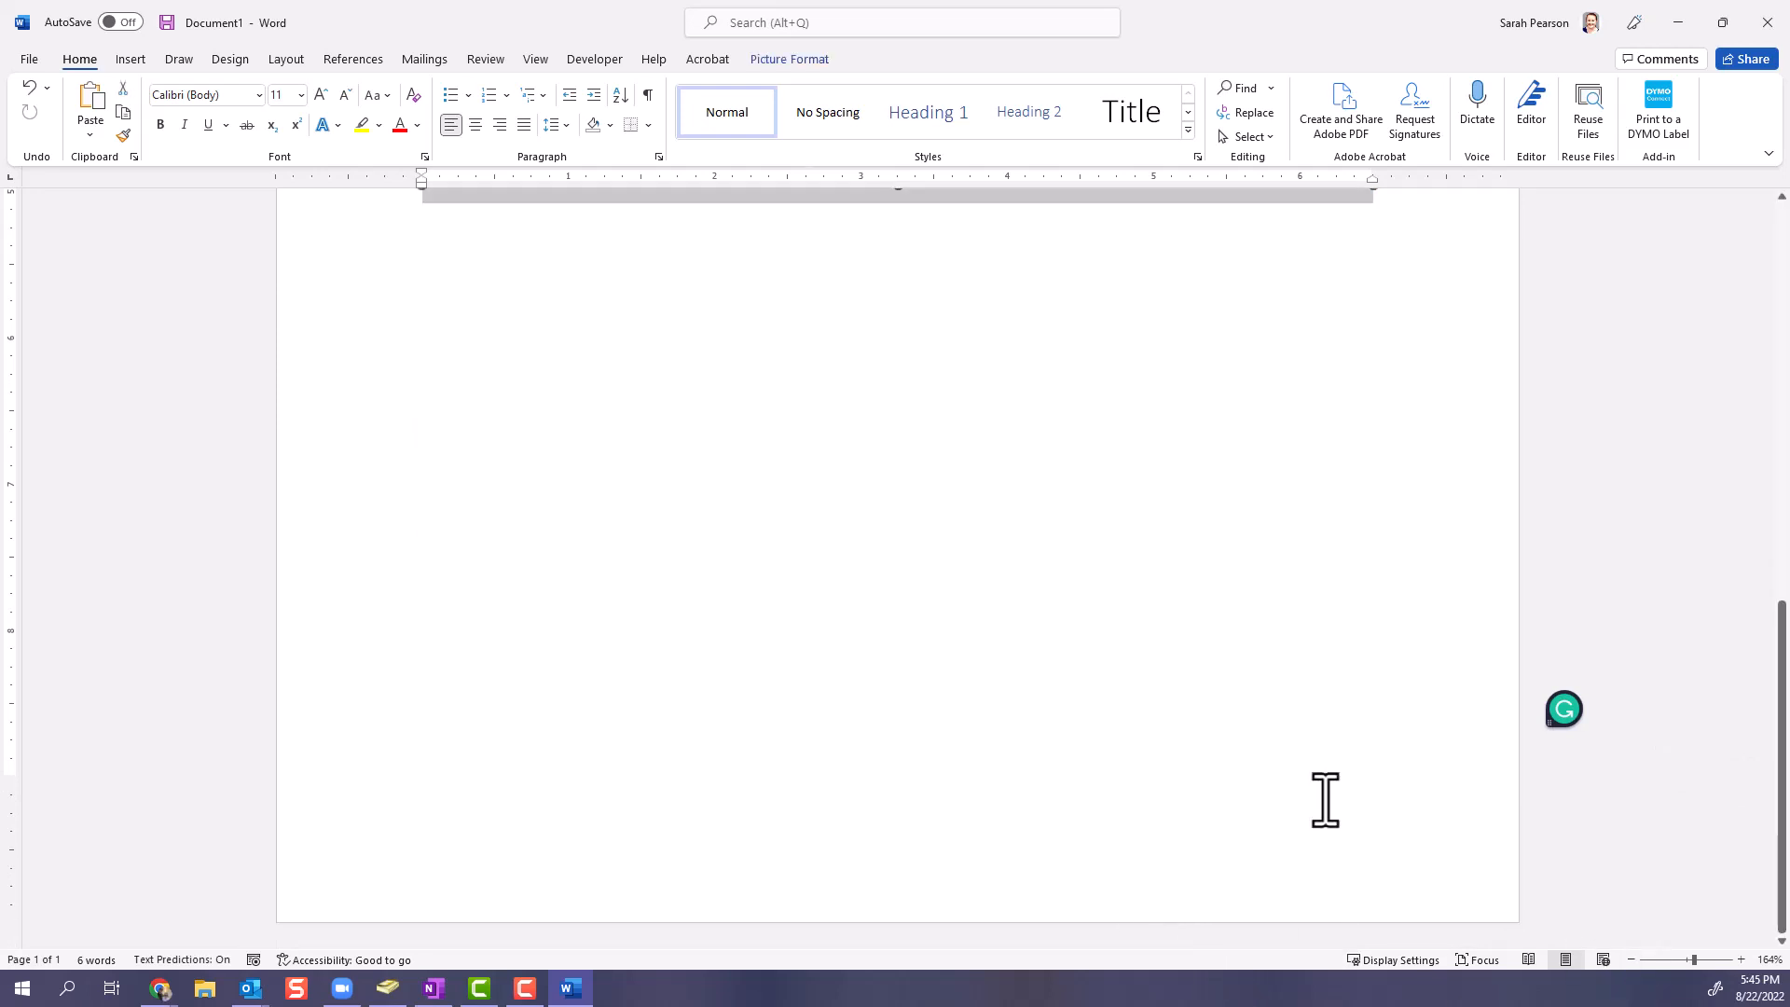
{"action": "scroll", "coordinate": [1111, 691], "scroll_direction": "up", "scroll_amount": 1}
{"action": "scroll", "coordinate": [1110, 691], "scroll_direction": "up", "scroll_amount": 5}
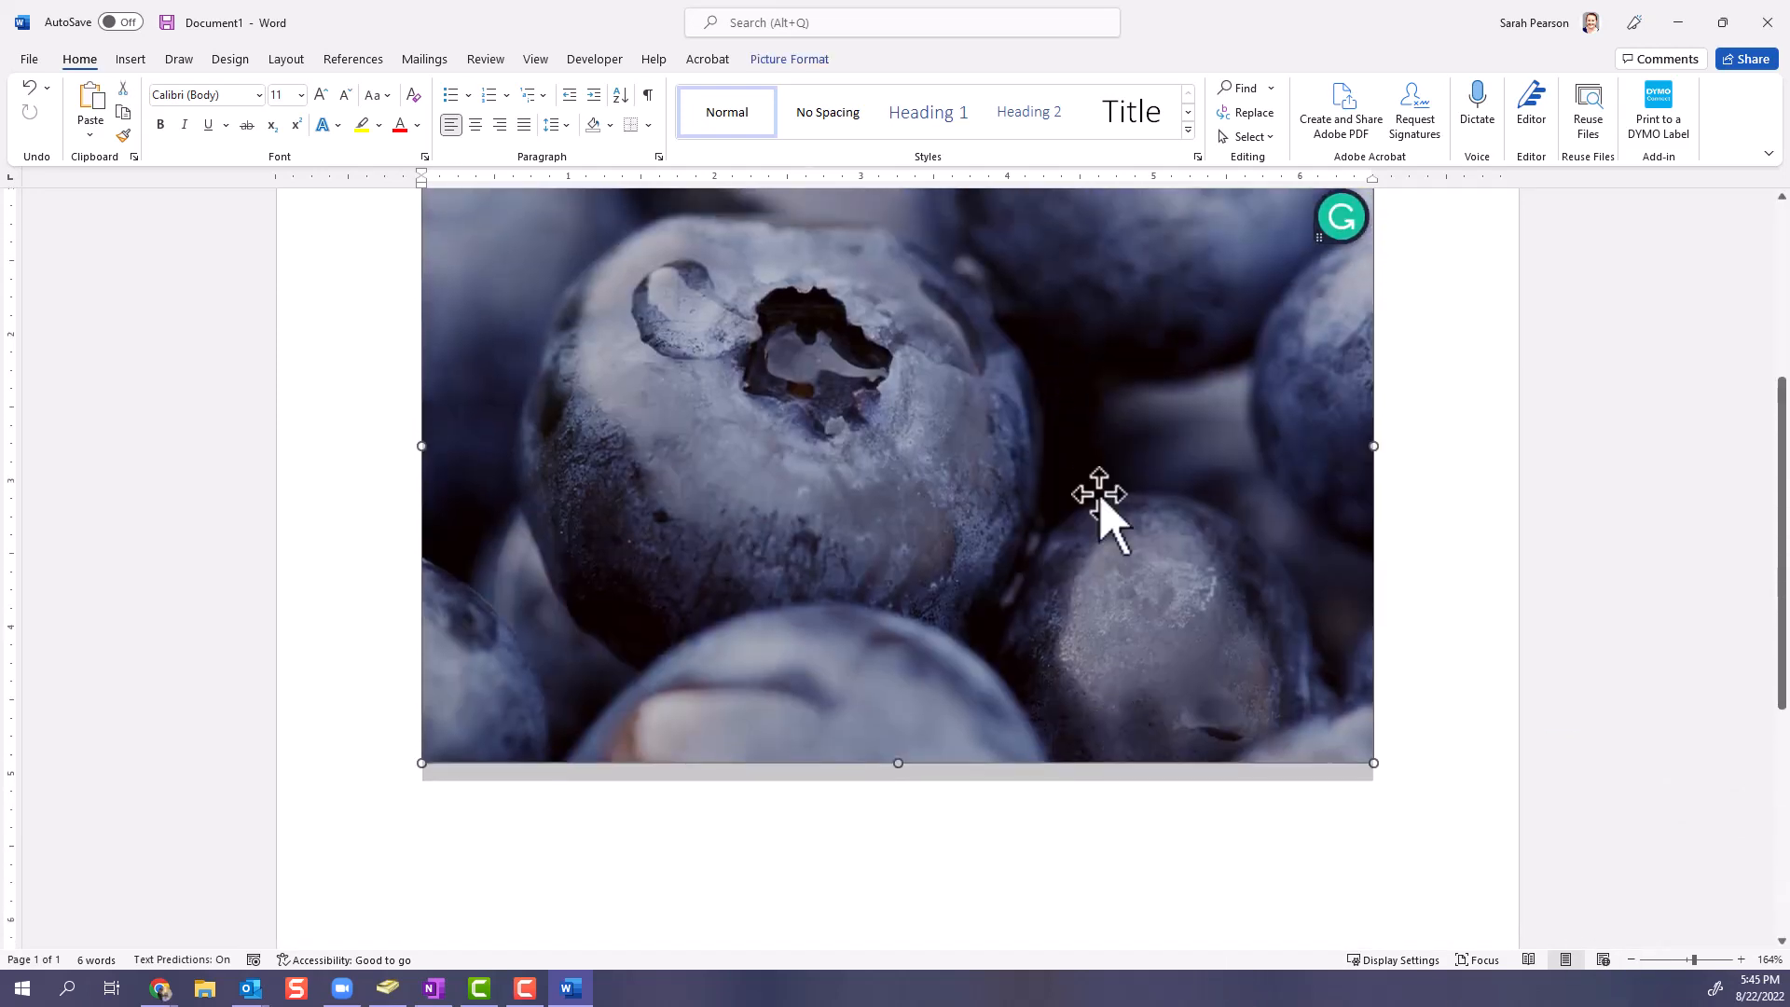
{"action": "left_click", "coordinate": [1402, 511]}
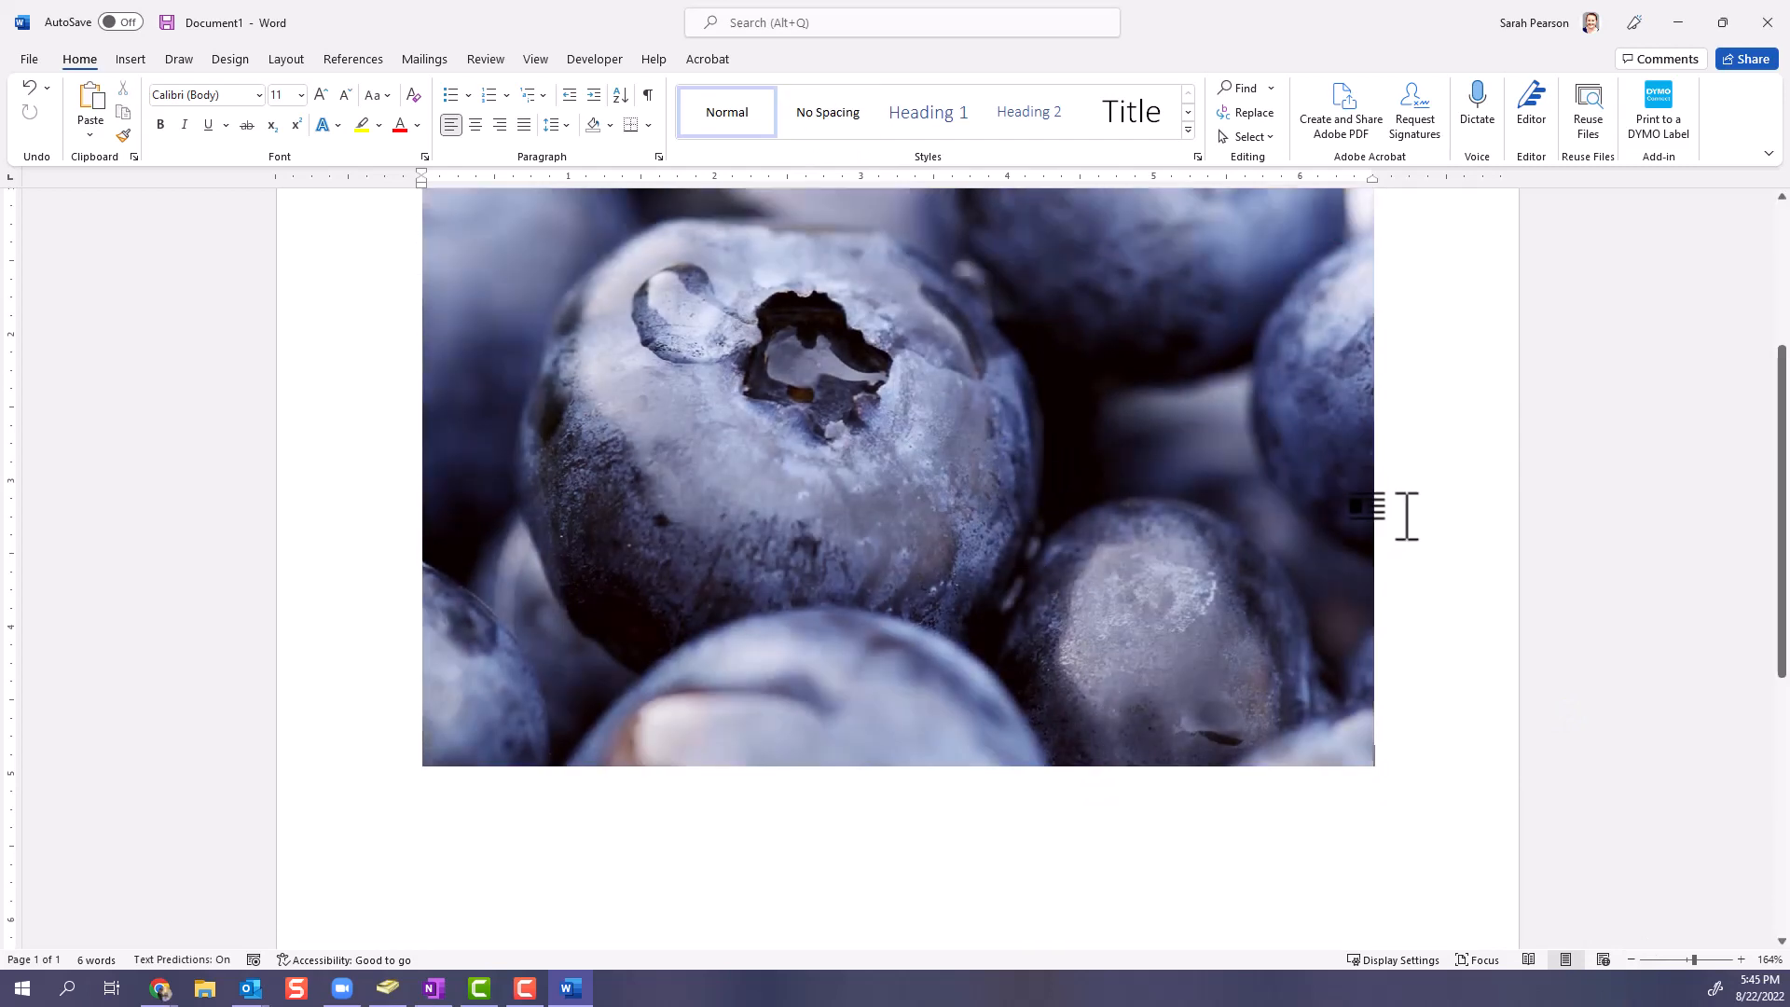
{"action": "scroll", "coordinate": [1406, 516], "scroll_direction": "up", "scroll_amount": 3}
{"action": "scroll", "coordinate": [1398, 516], "scroll_direction": "up", "scroll_amount": 1}
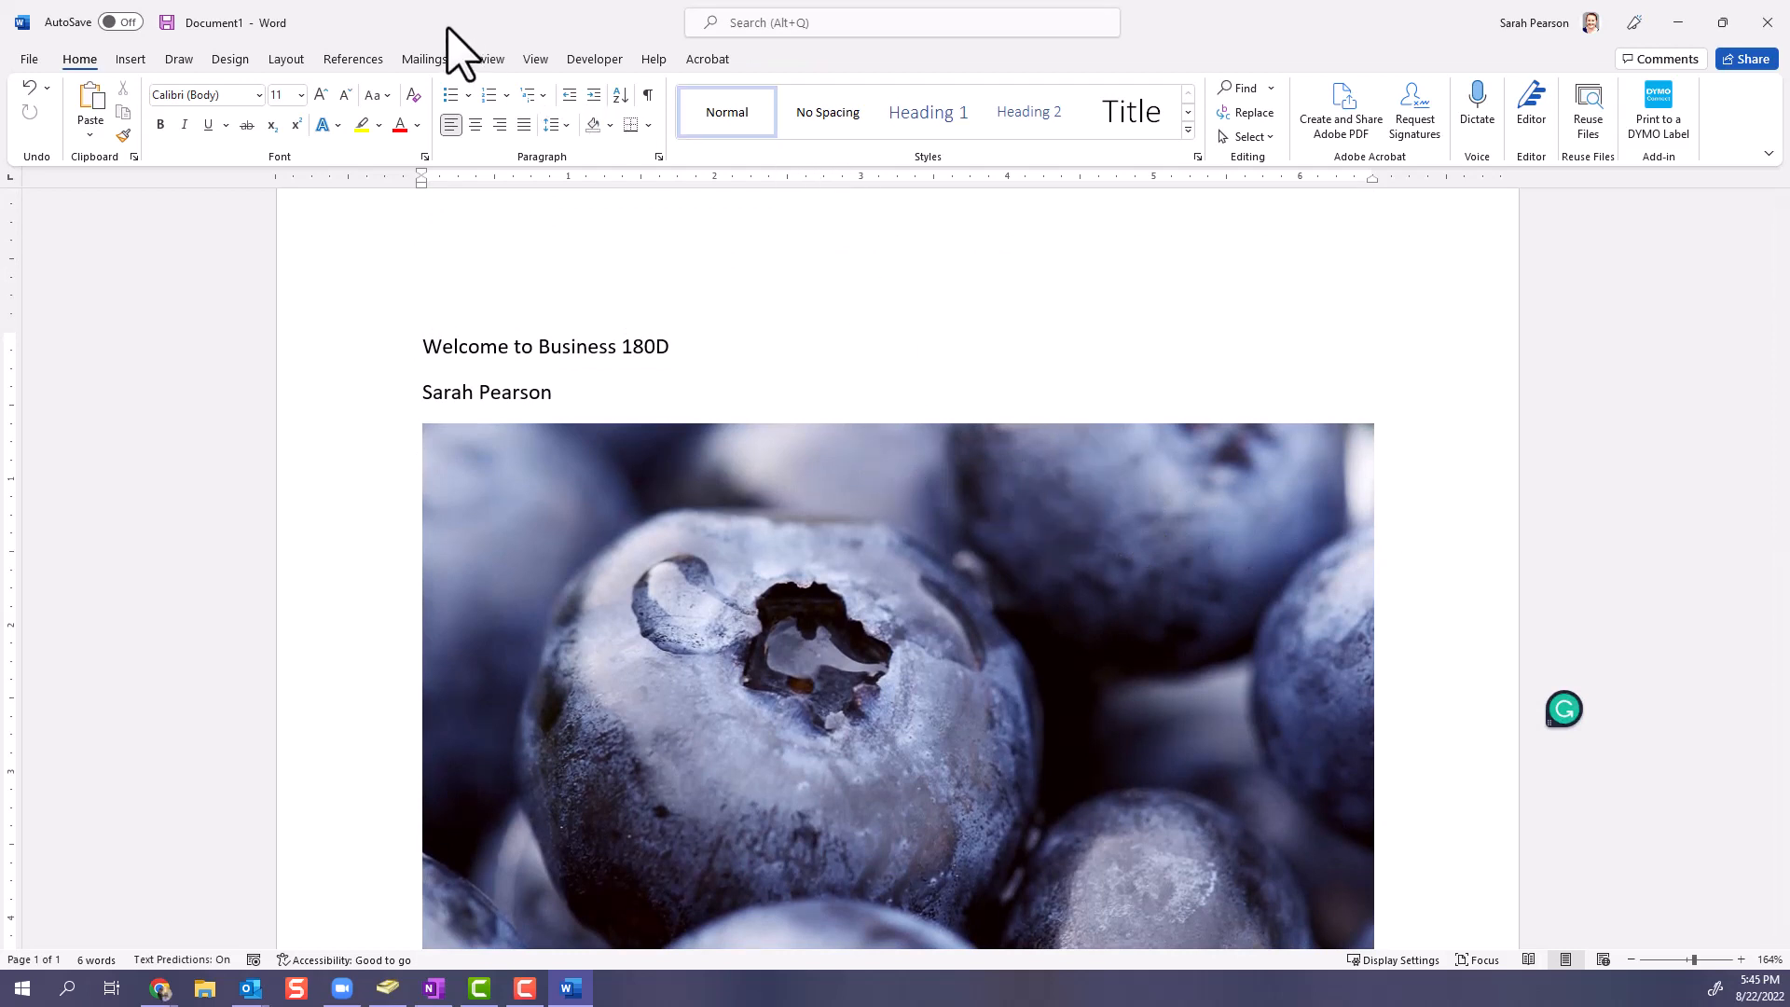
- Delete both text lines and the blueberry picture from the document
{"action": "left_click_drag", "start_coordinate": [427, 348], "coordinate": [842, 550]}
{"action": "key", "text": "Delete"}
{"action": "left_click", "coordinate": [836, 550]}
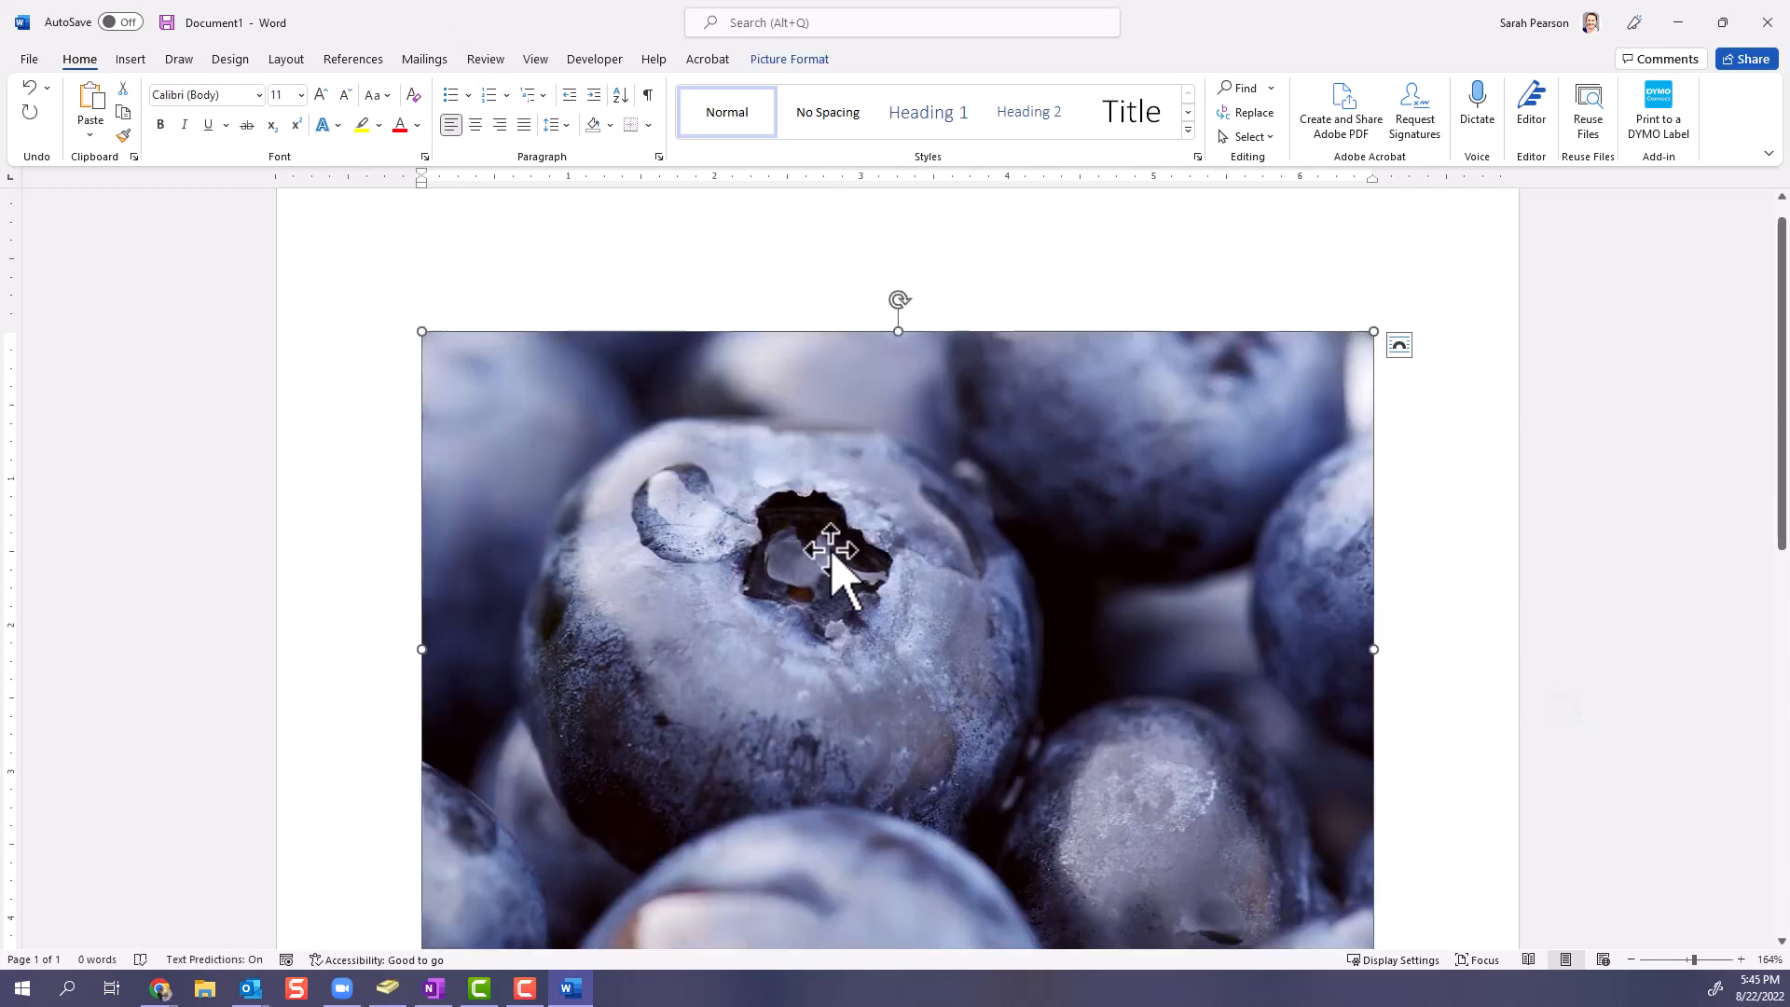
{"action": "key", "text": "Delete"}
{"action": "left_click", "coordinate": [306, 58]}
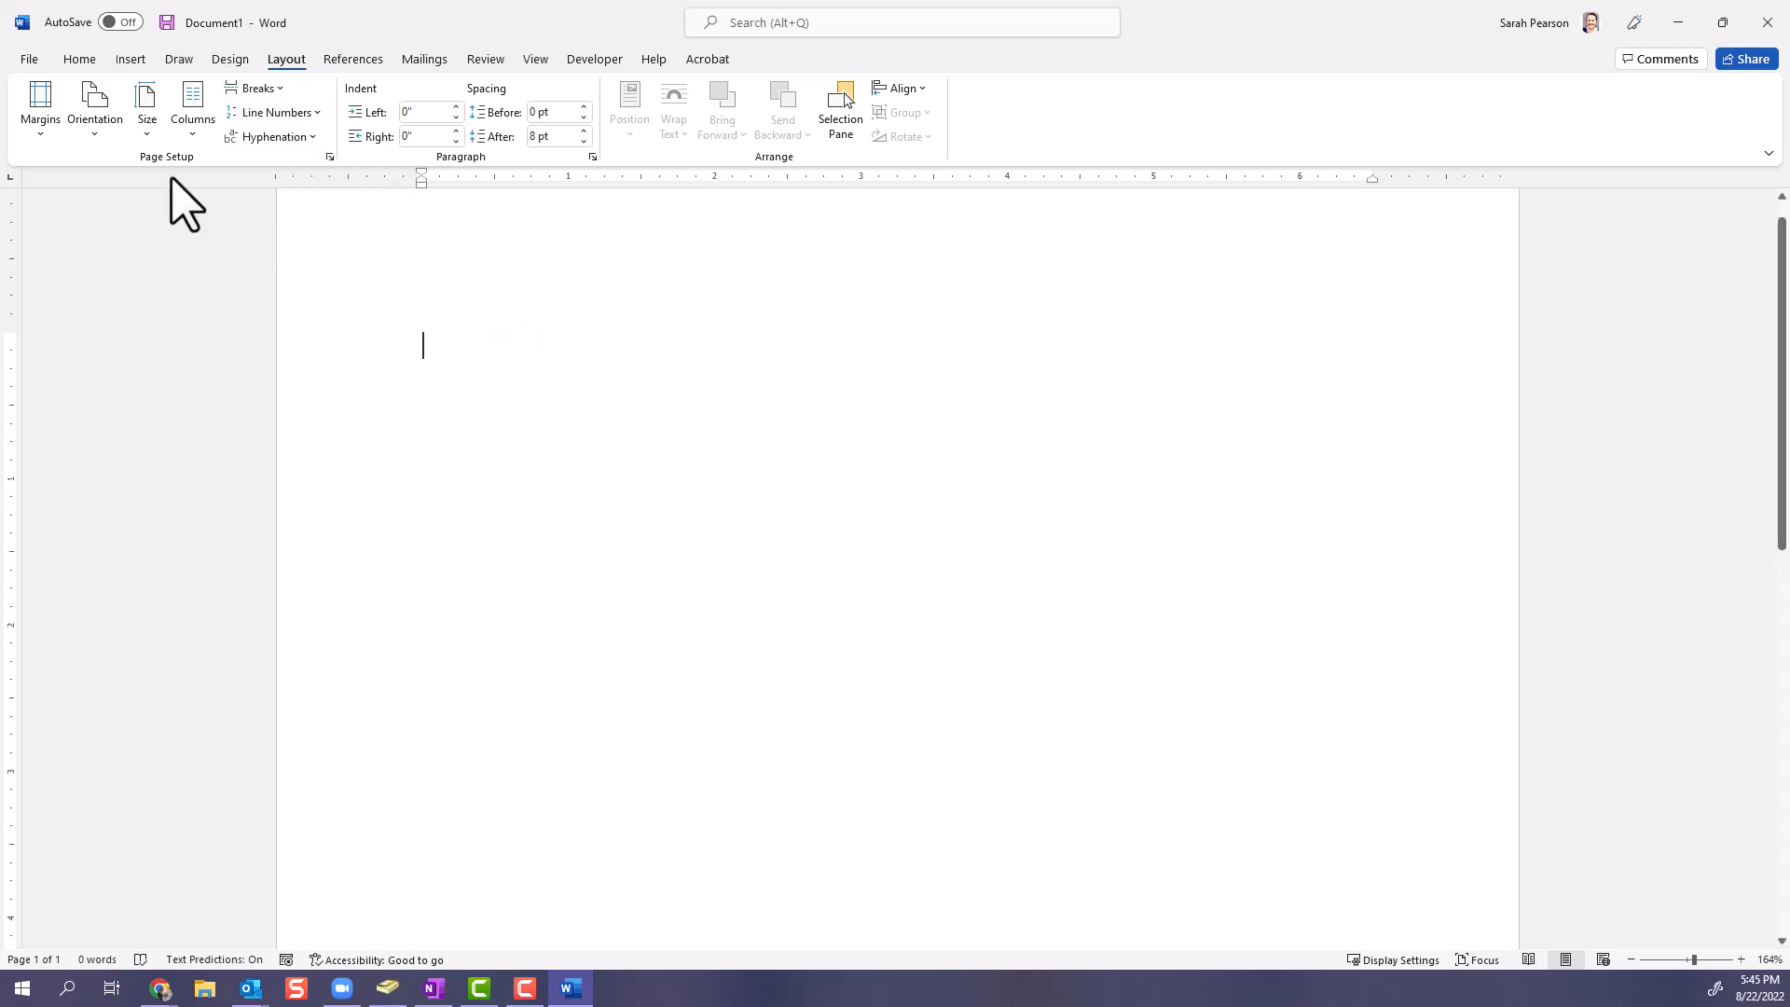
{"action": "left_click", "coordinate": [86, 62]}
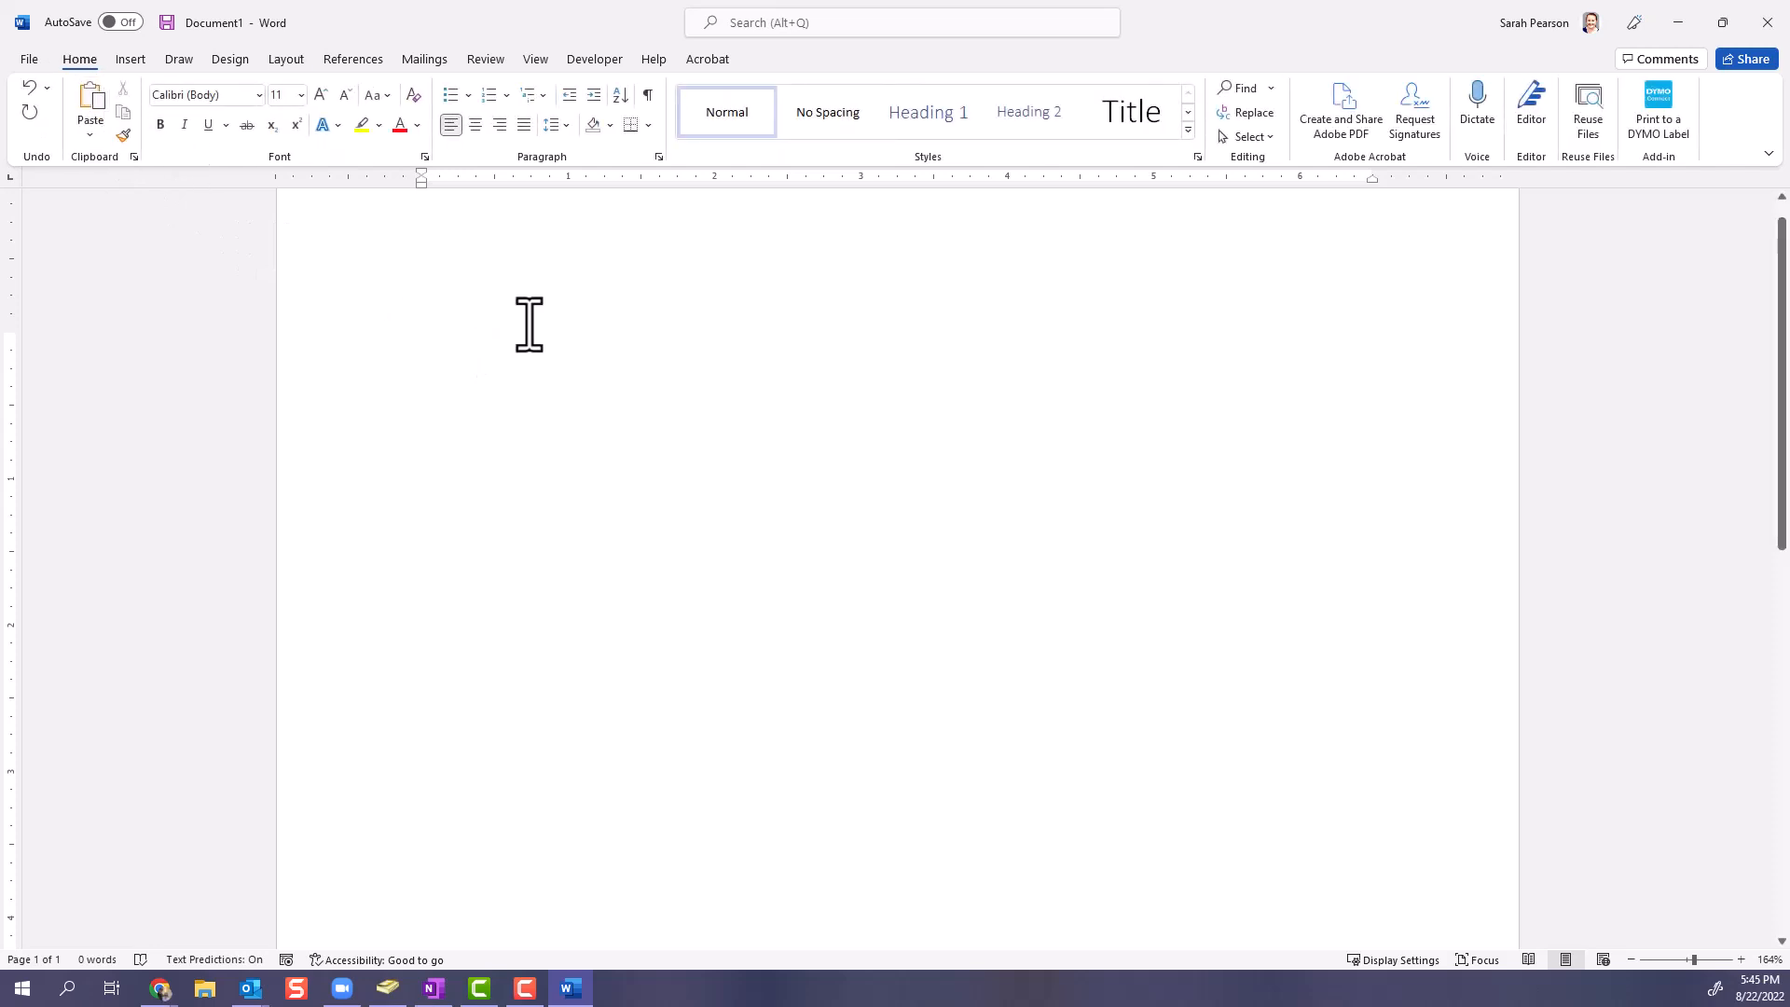